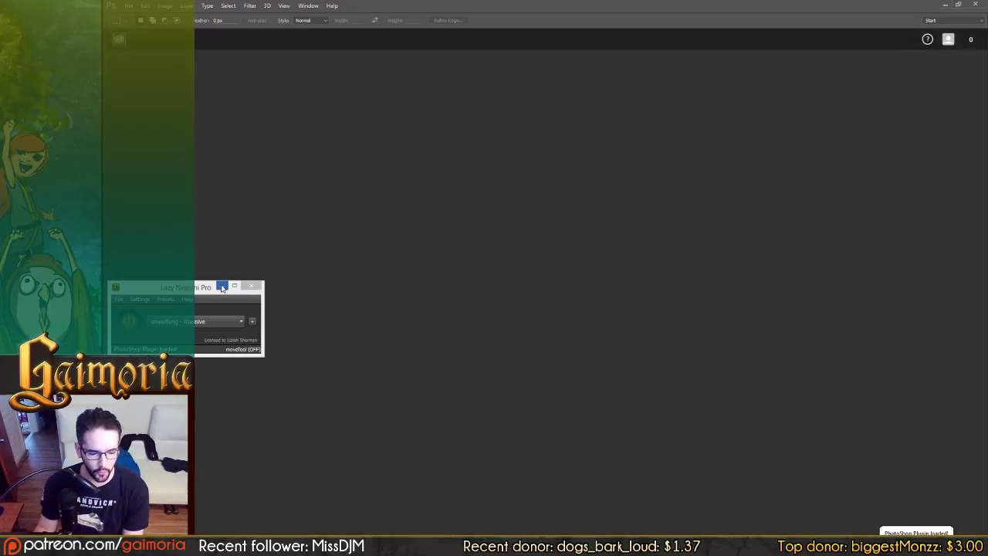
Minimize the Lazy Nezumi Pro window
left_click(222, 287)
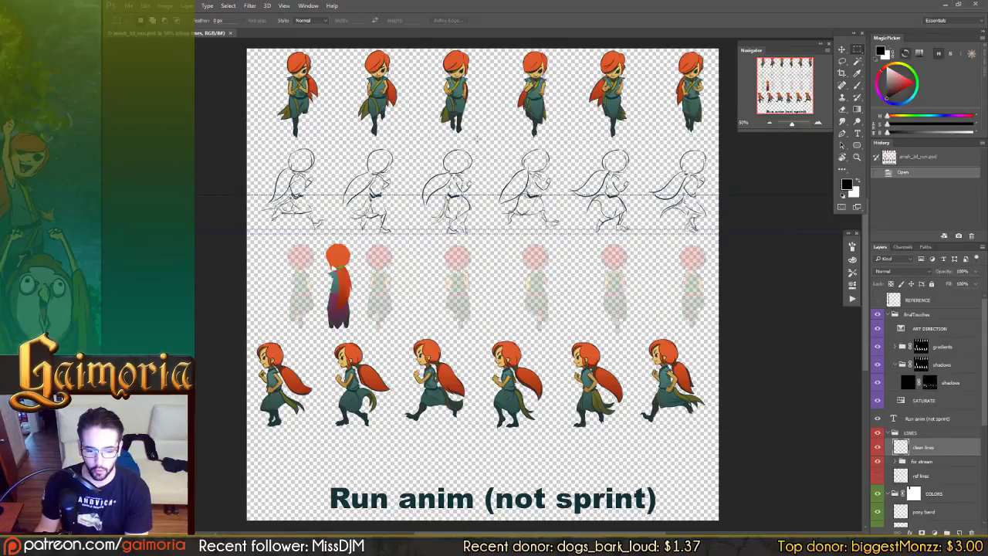
Examine the front, sketched and side-view run frames on the "Run anim (not sprint)" sprite sheet, including the side-view row up close
key("ctrl+plus")
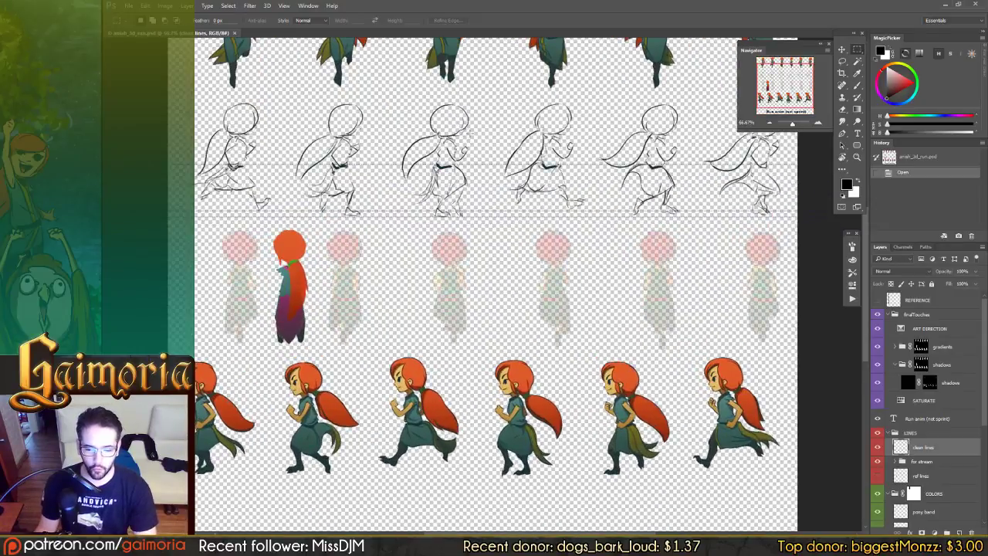
left_click_drag(472, 137, 490, 218)
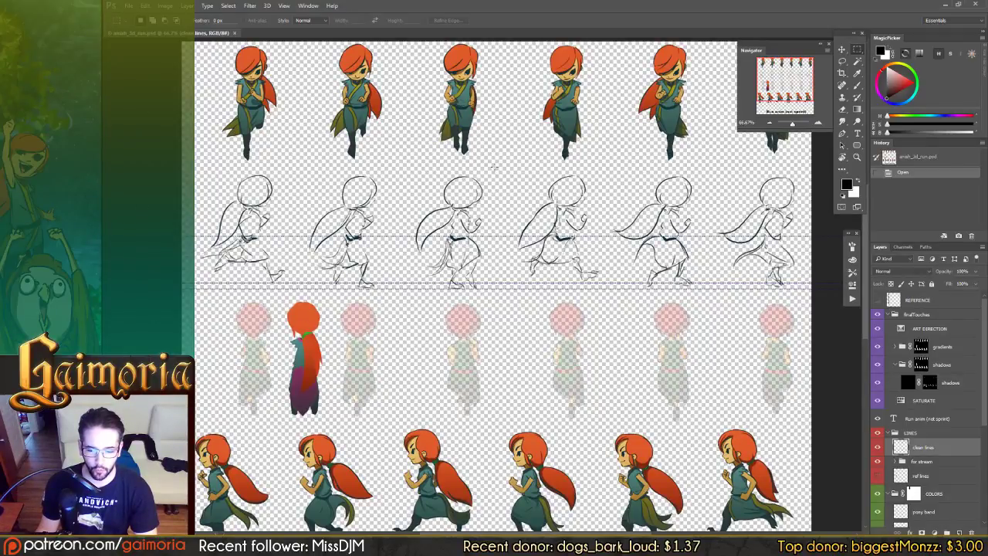
key("v")
left_click_drag(436, 237, 443, 237)
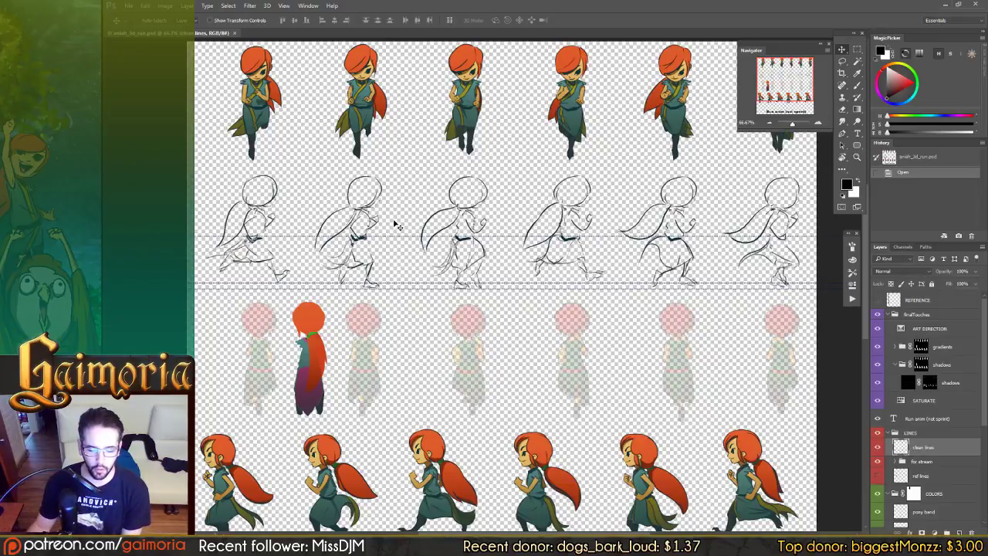
left_click_drag(494, 420, 509, 368)
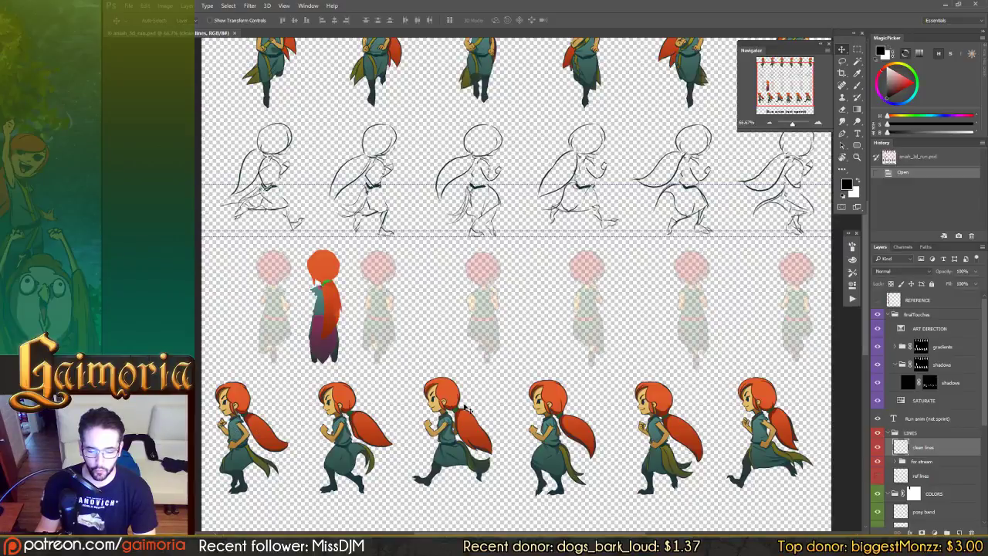
left_click_drag(445, 435, 439, 432)
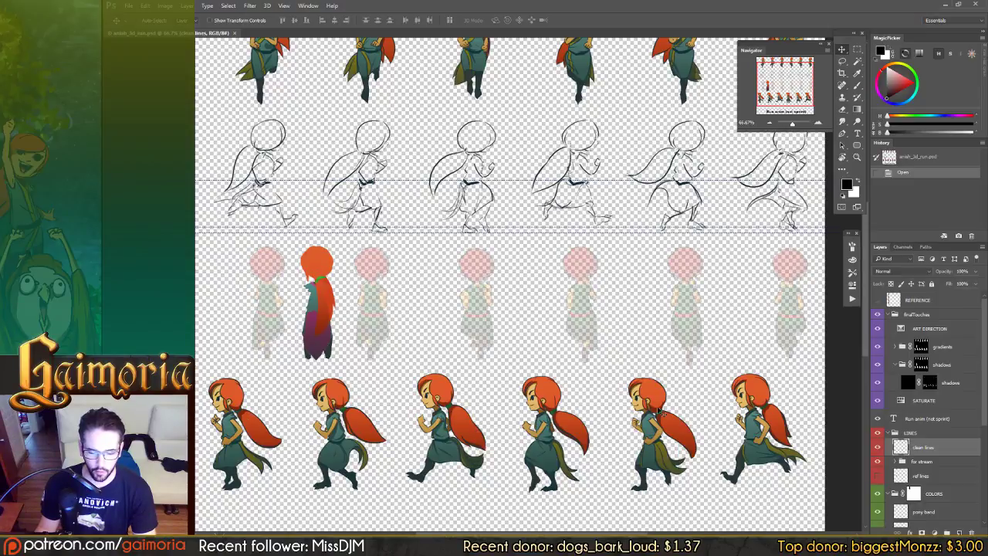
scroll(652, 394, "up", 2)
scroll(649, 420, "up", 3)
scroll(654, 398, "down", 5)
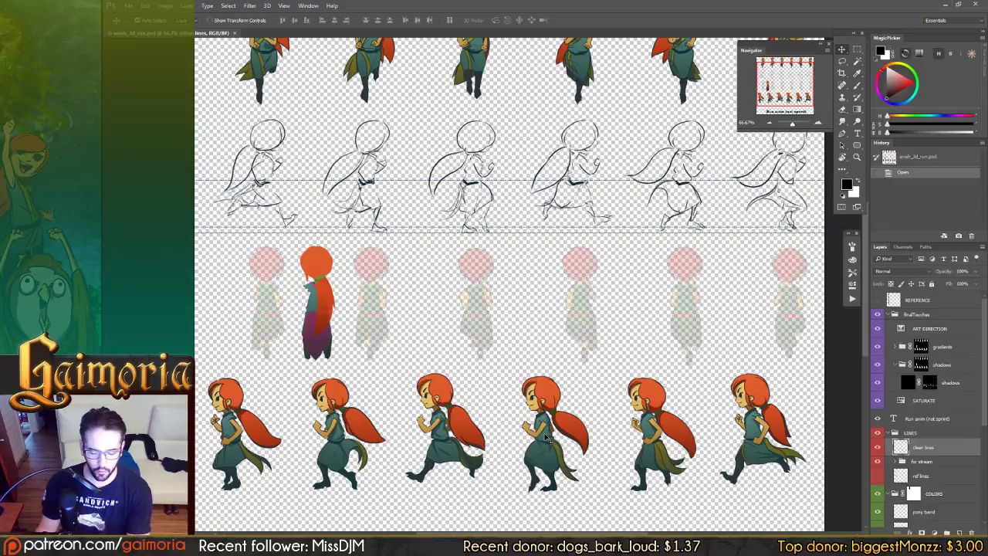
key("ctrl+plus")
left_click_drag(509, 447, 547, 317)
left_click_drag(426, 374, 395, 363)
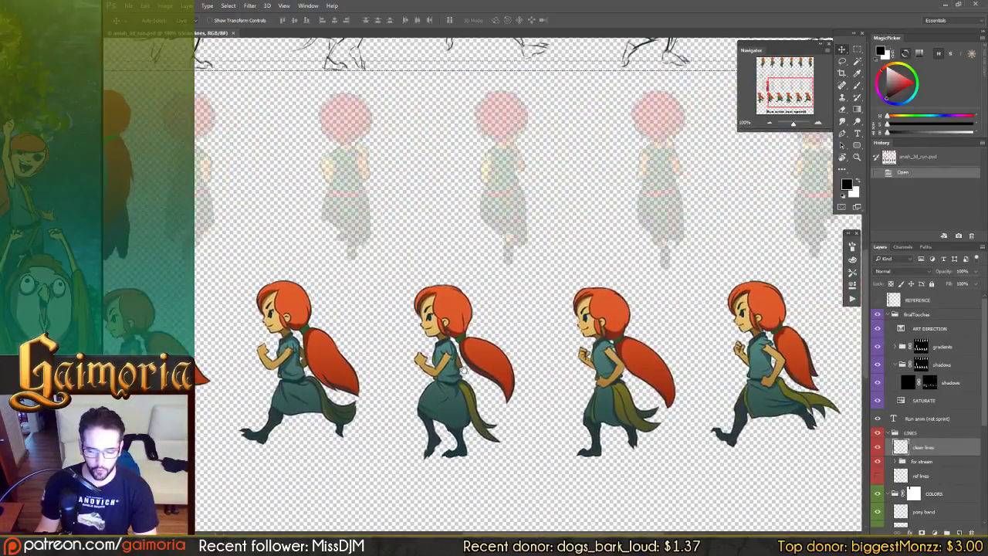
scroll(471, 371, "down", 1)
scroll(525, 417, "up", 4)
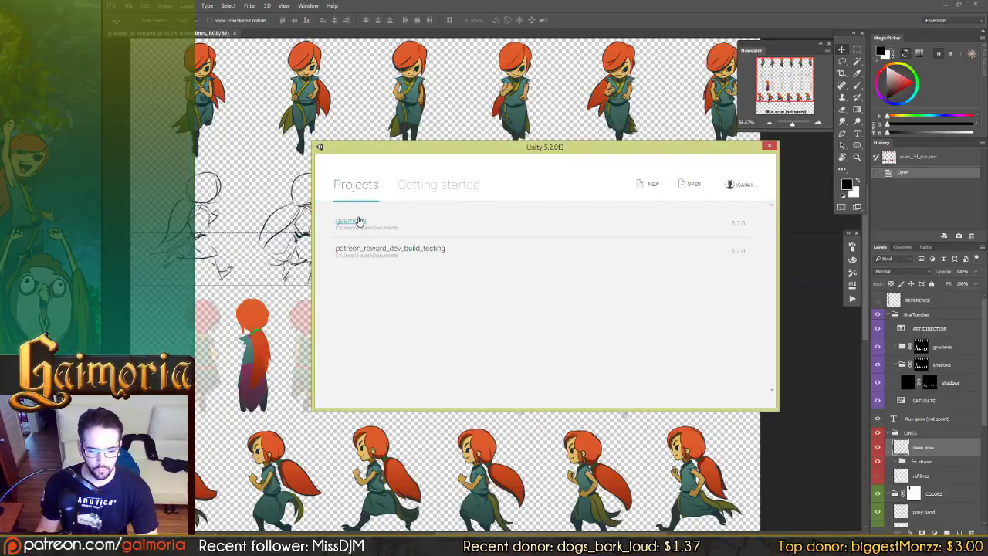
Open the gaemoria project from the Unity 5.2.0f3 project list
left_click(357, 223)
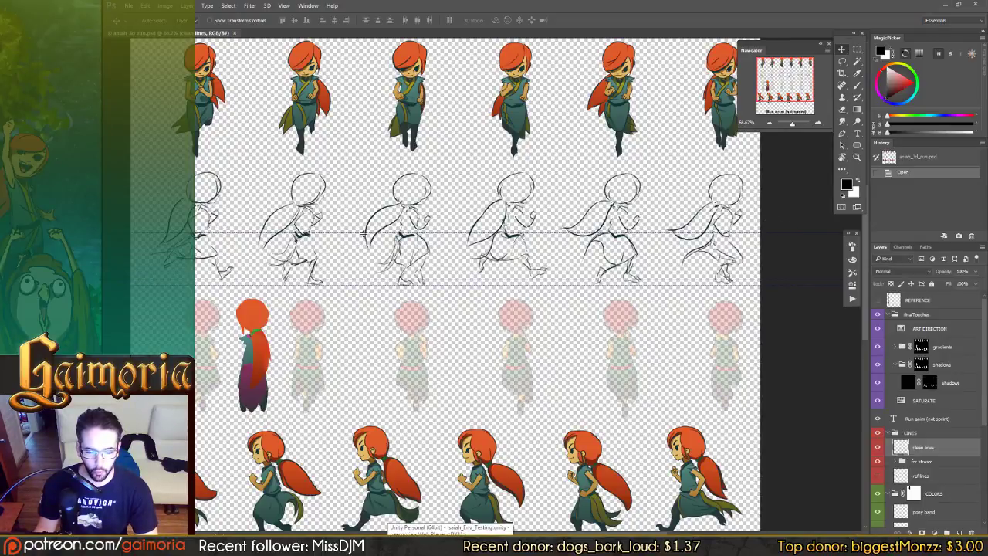
left_click_drag(640, 331, 654, 261)
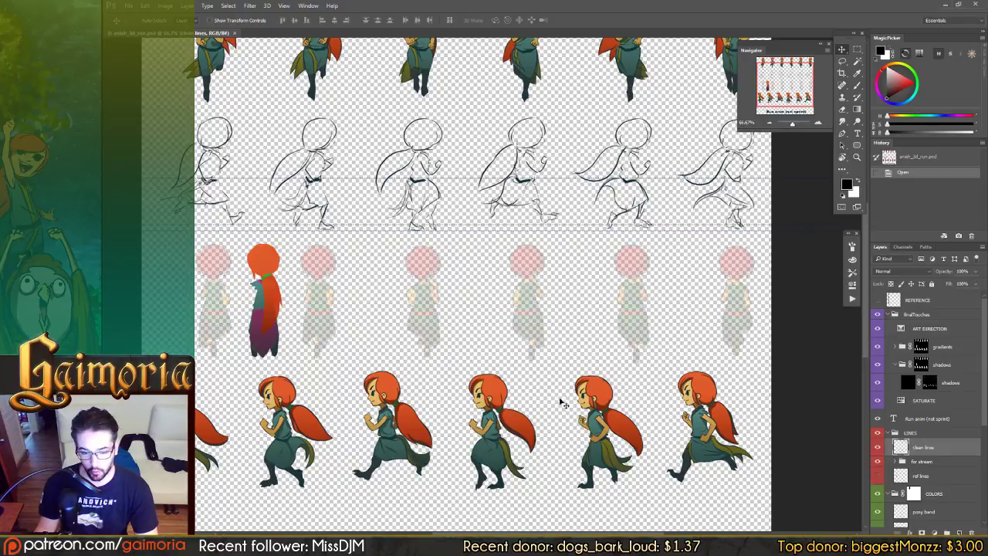
left_click_drag(554, 274, 550, 319)
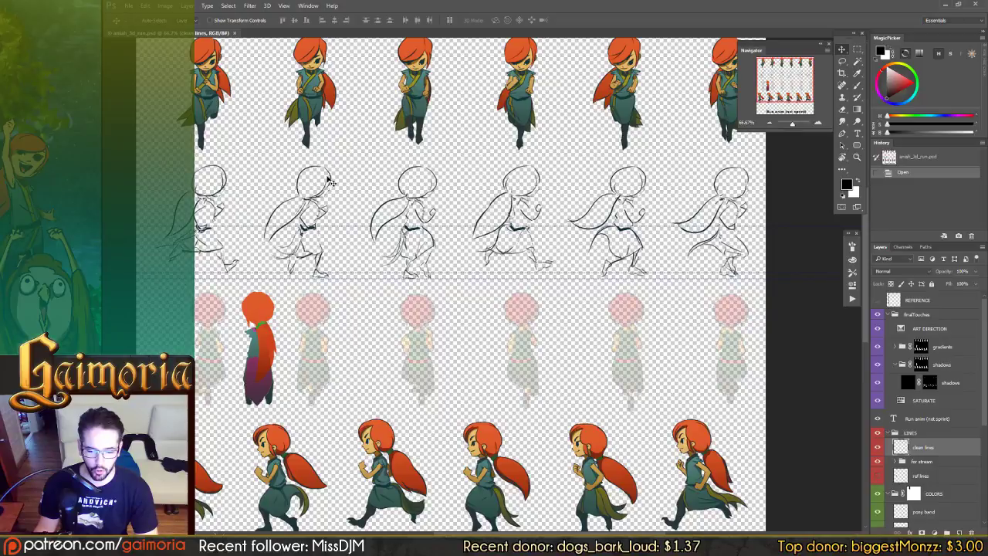
left_click_drag(572, 342, 572, 310)
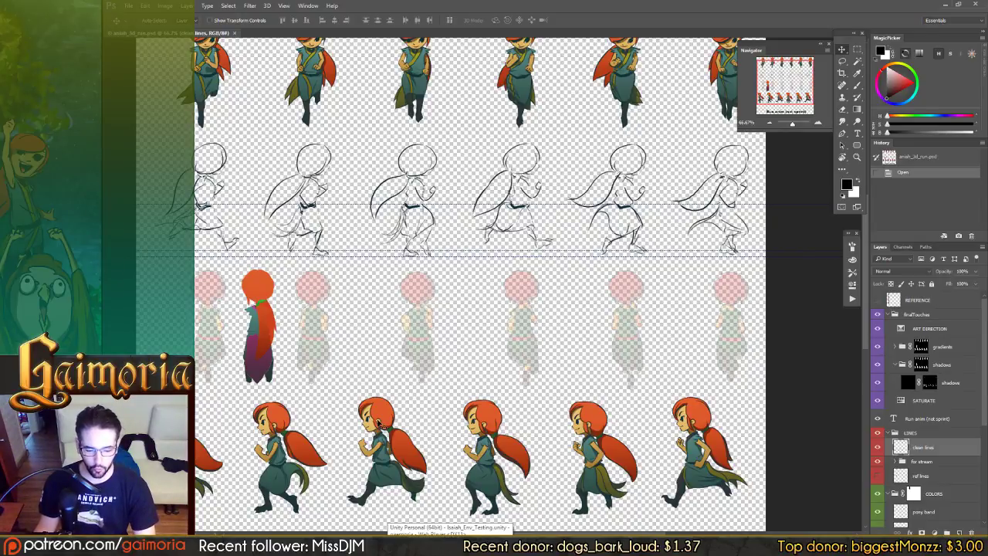
left_click_drag(390, 204, 392, 211)
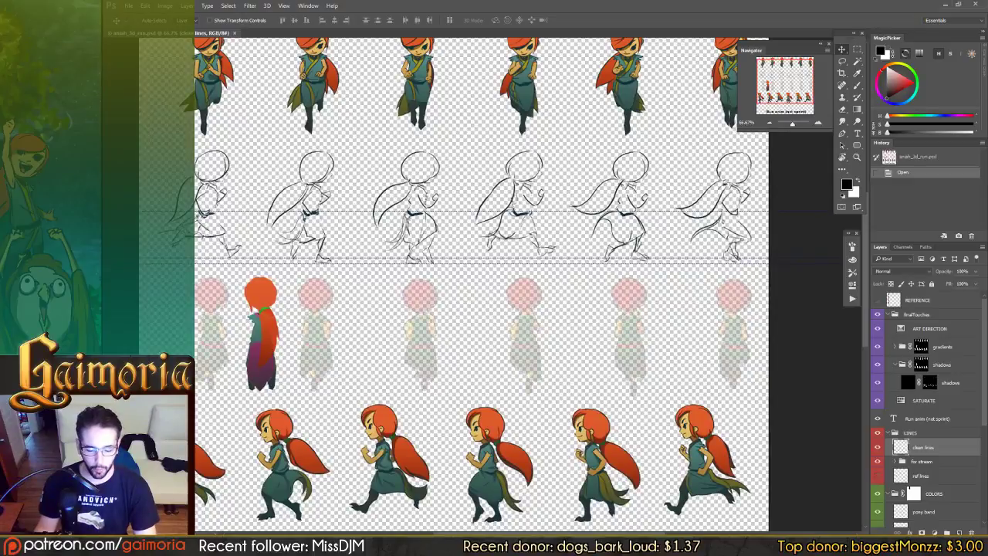
Switch to Unity, close the floating animation window and start the game in play mode
key("alt+Tab")
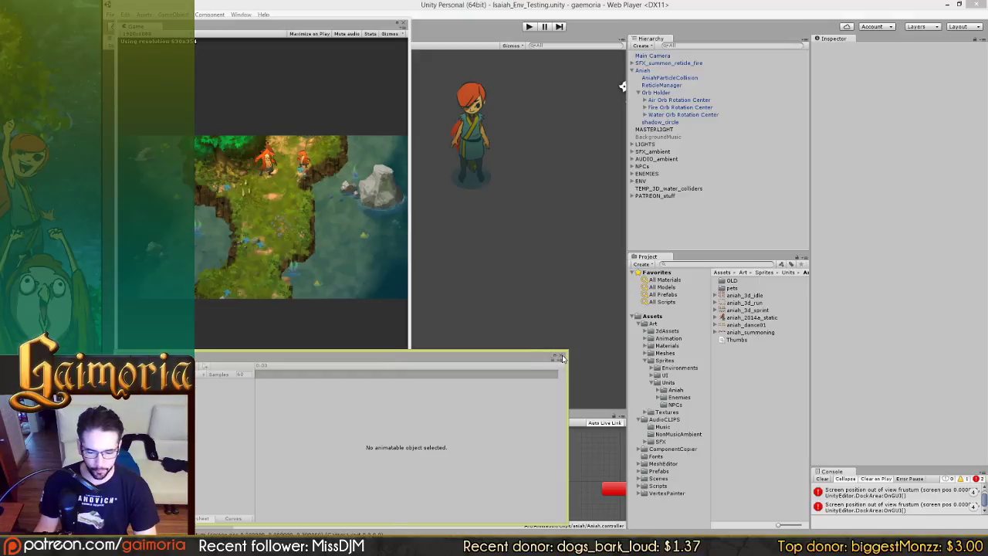
left_click(562, 358)
left_click(528, 27)
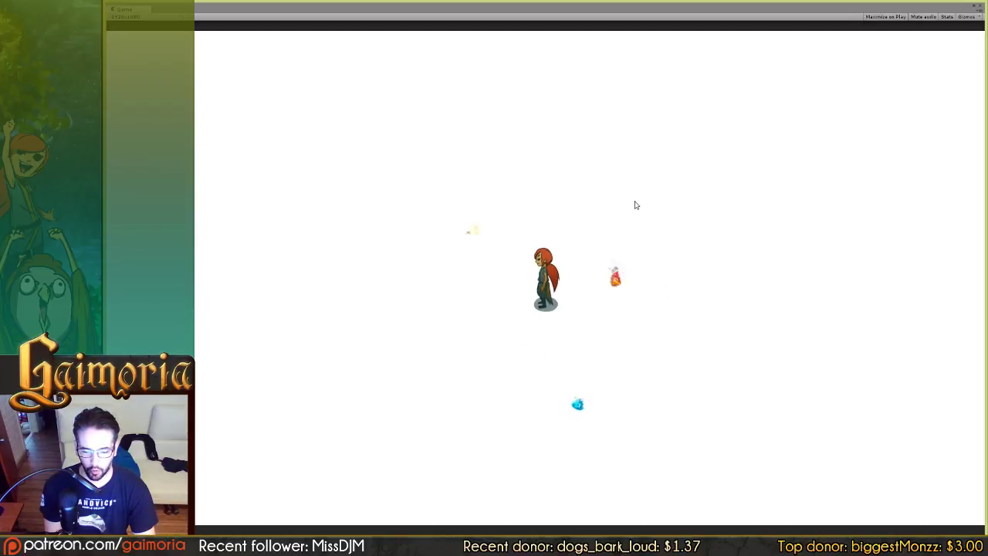
Run the Aniah character repeatedly to the left in the playing game, with brief direction changes, to examine the side-view run animation
key("a")
key("a")
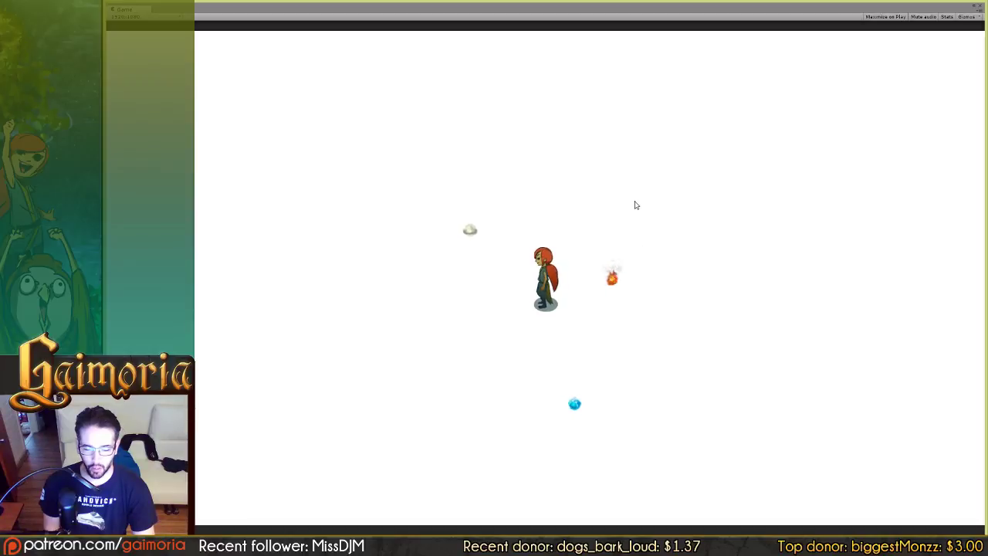
key("Left")
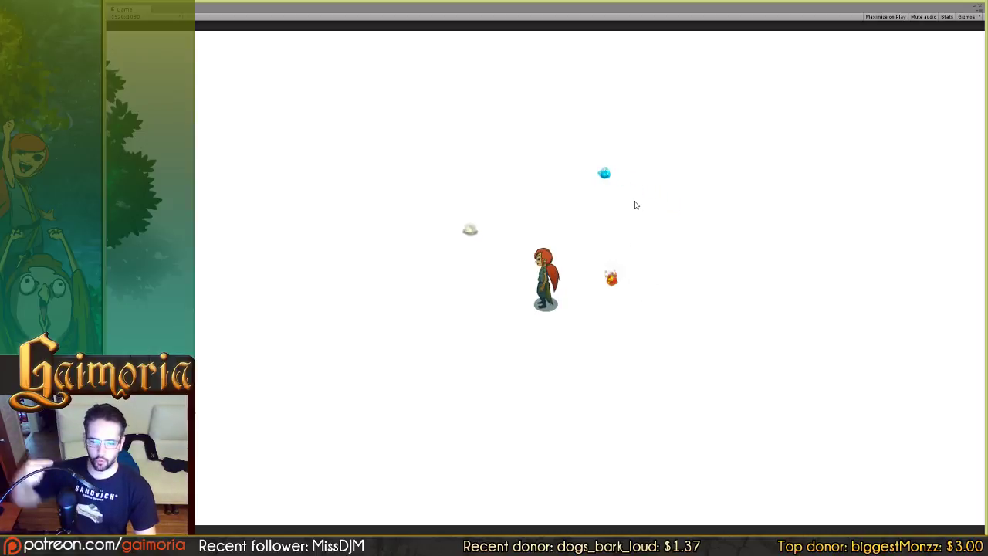
key("d")
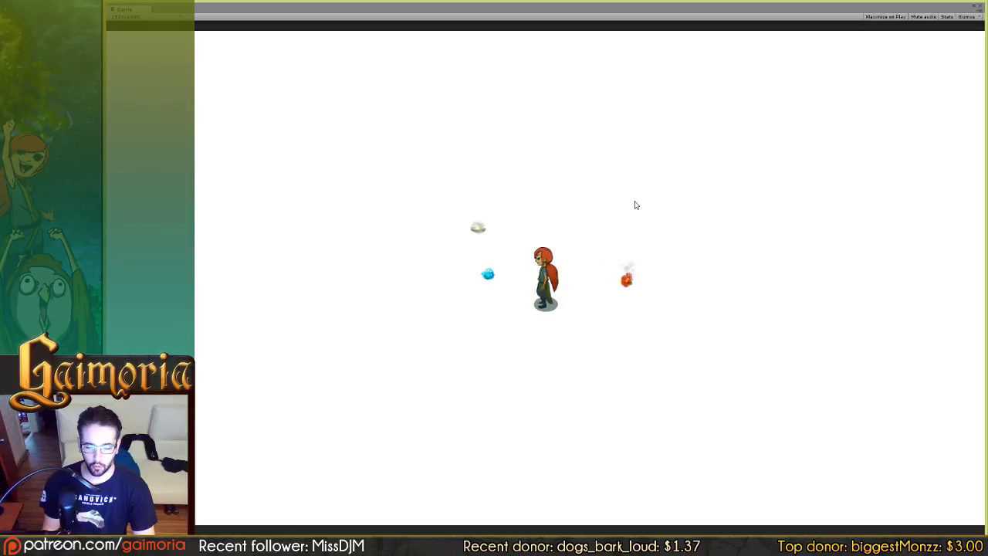
key("a")
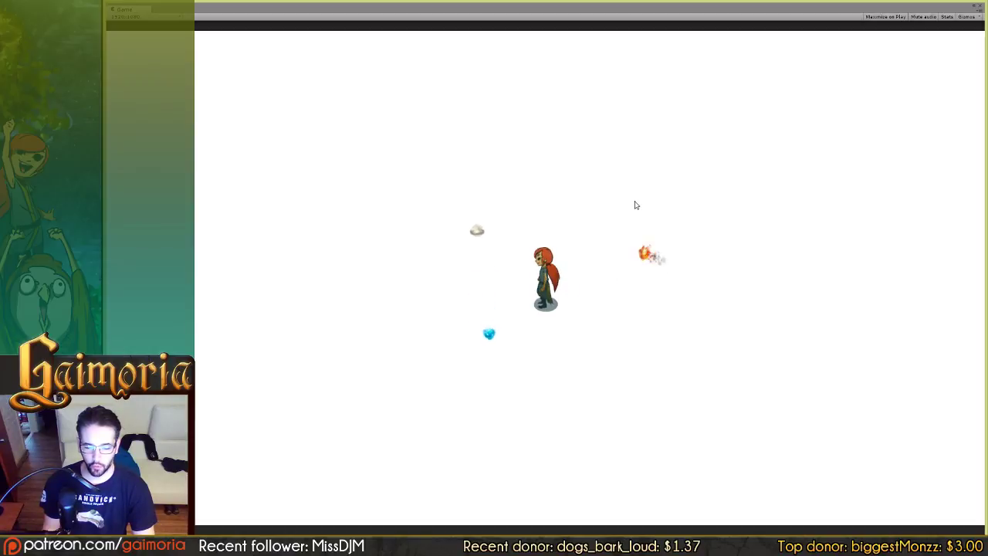
key("a")
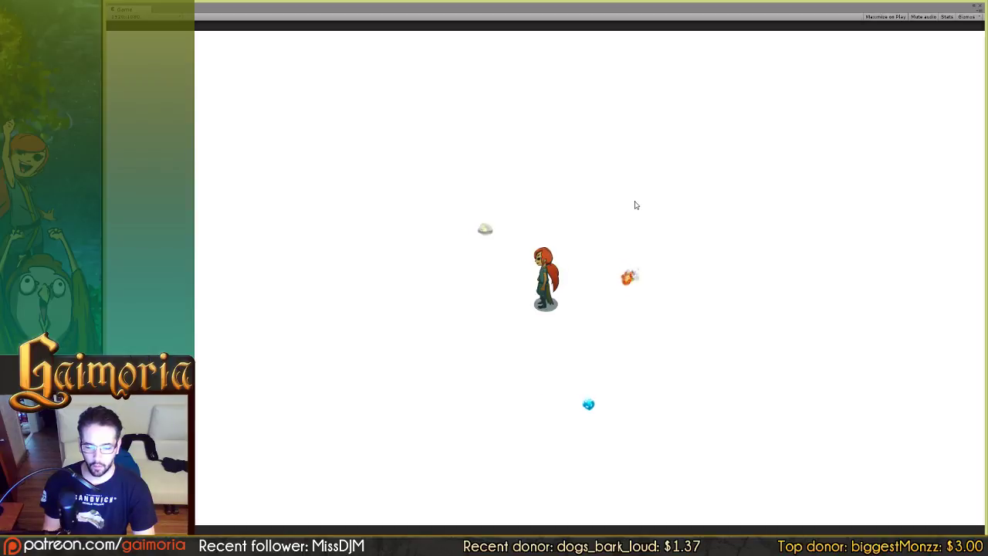
key("a")
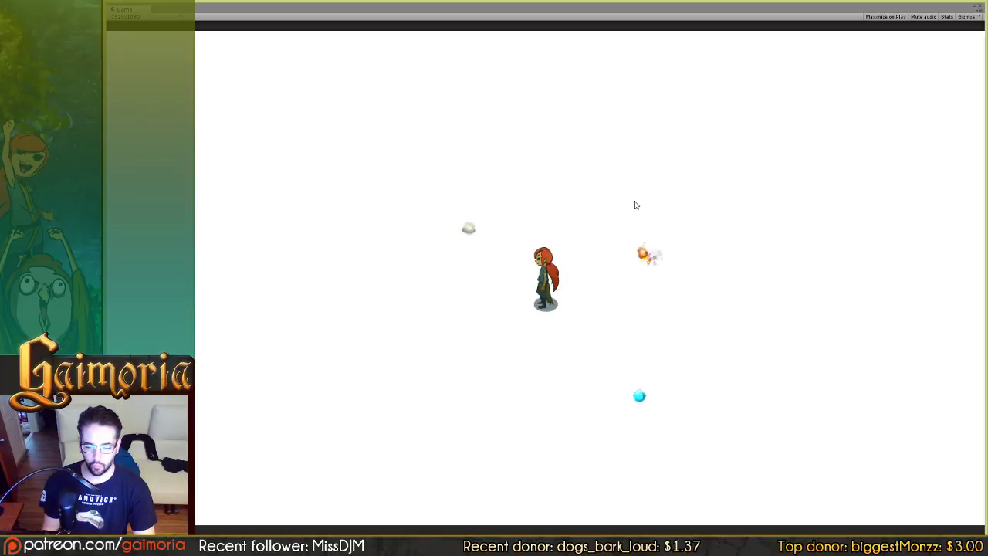
key("a")
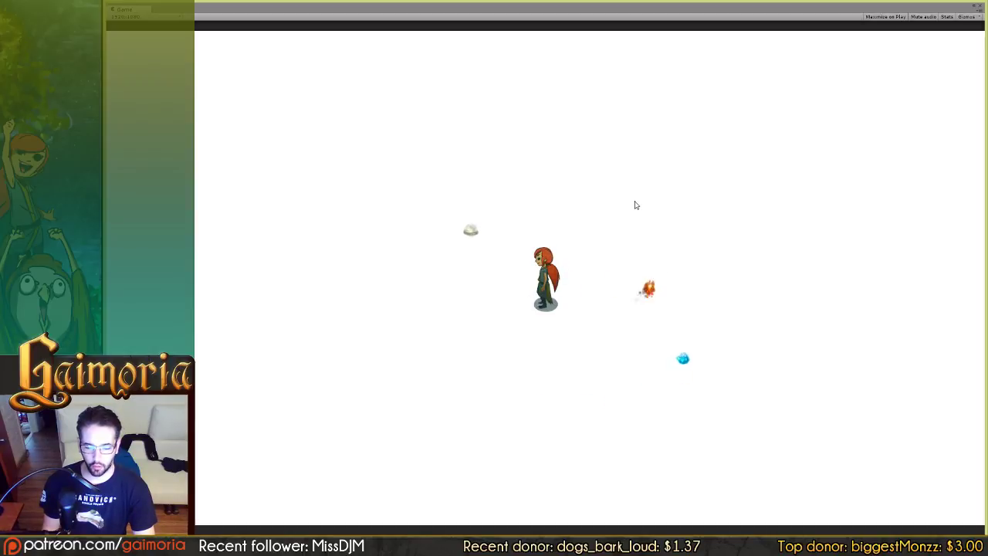
key("a")
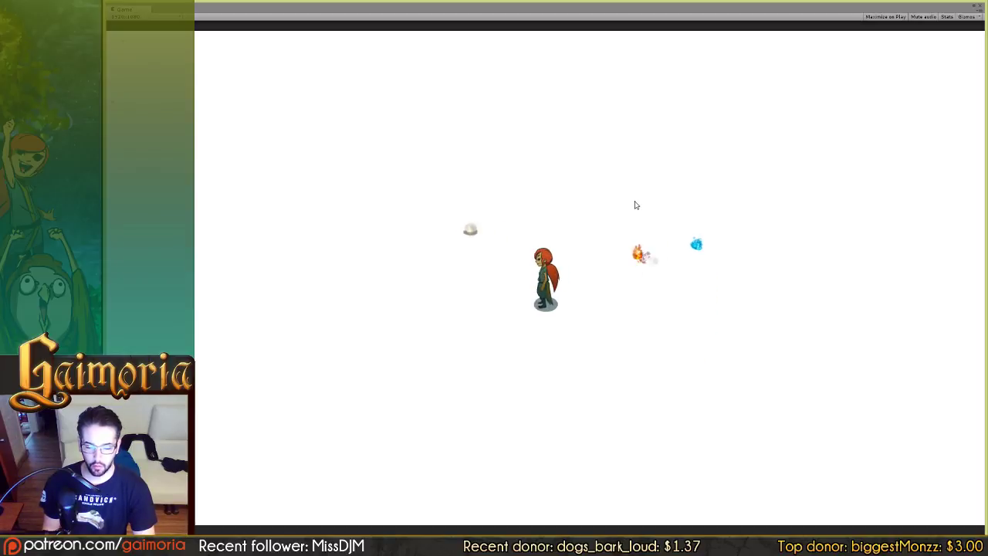
key("a")
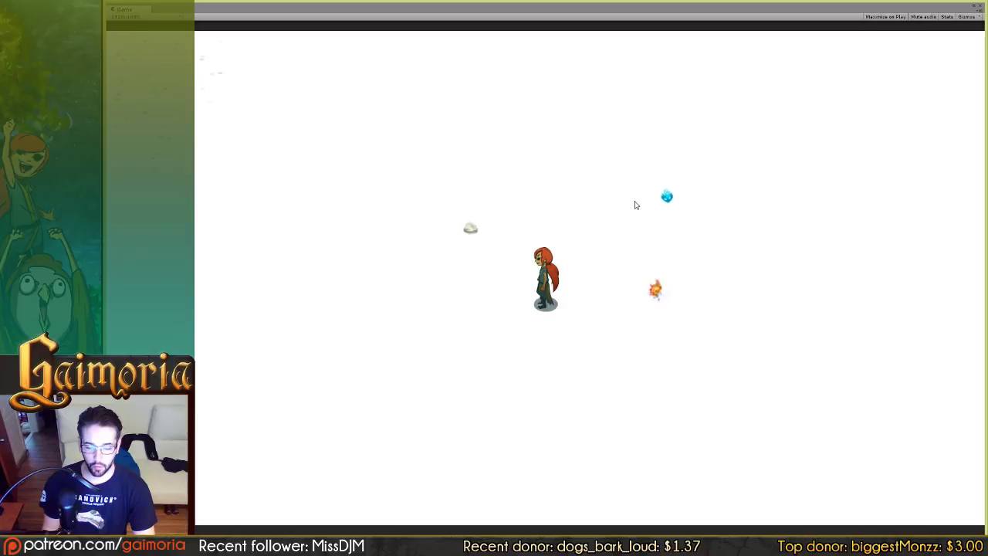
key("d")
key("s")
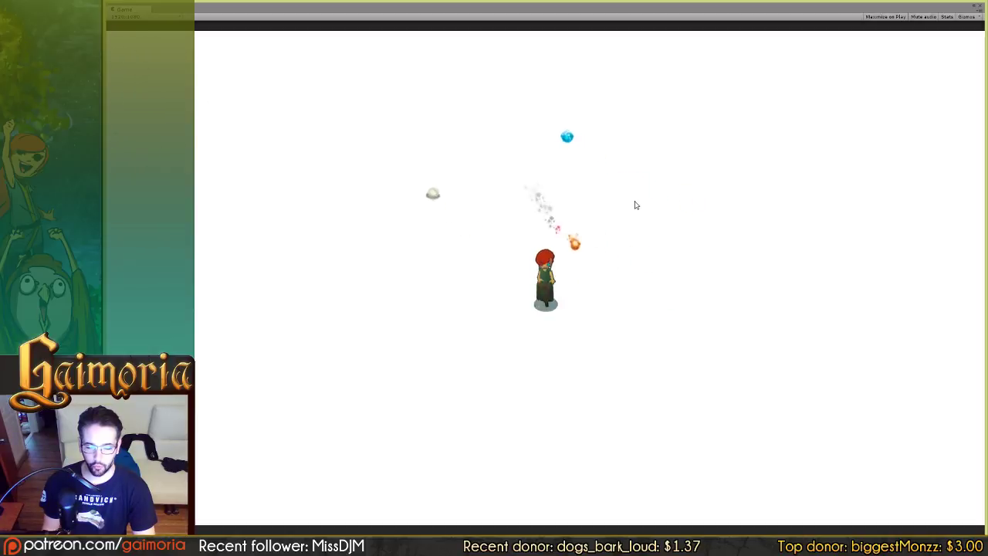
key("a")
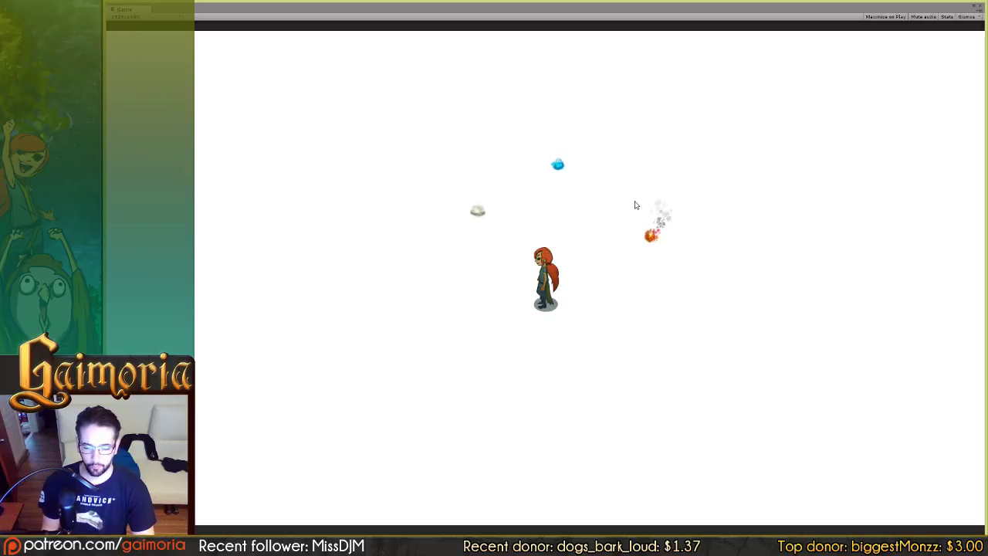
key("a")
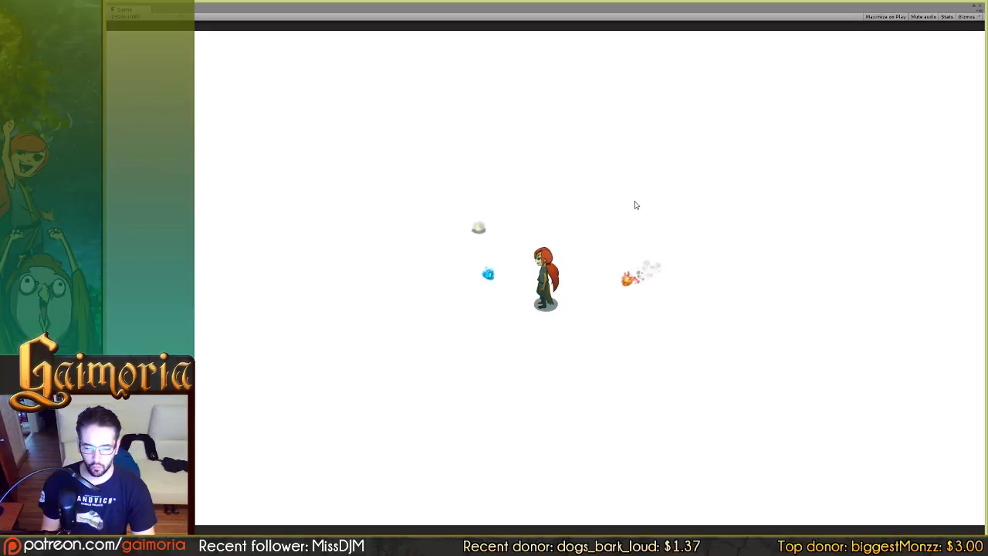
key("a")
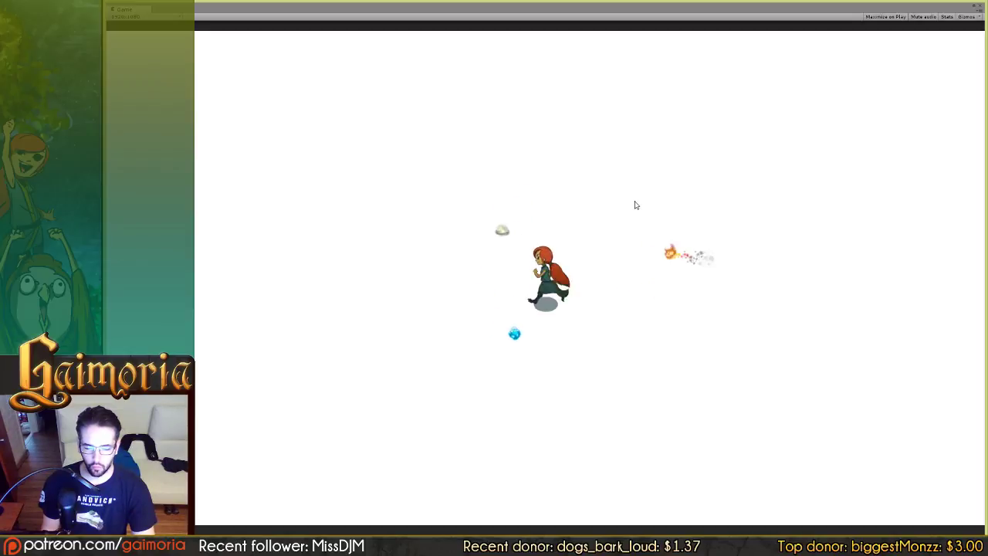
key("a")
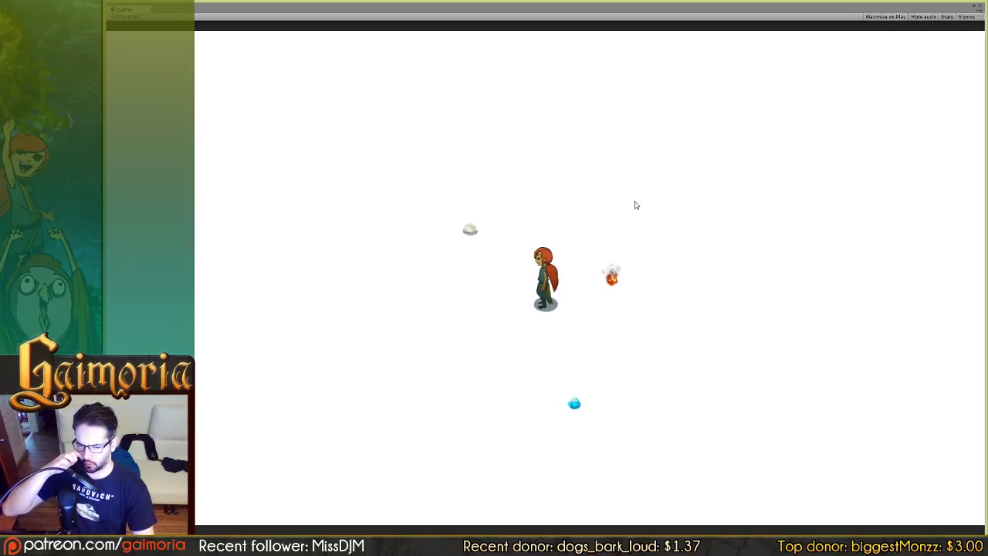
key("a")
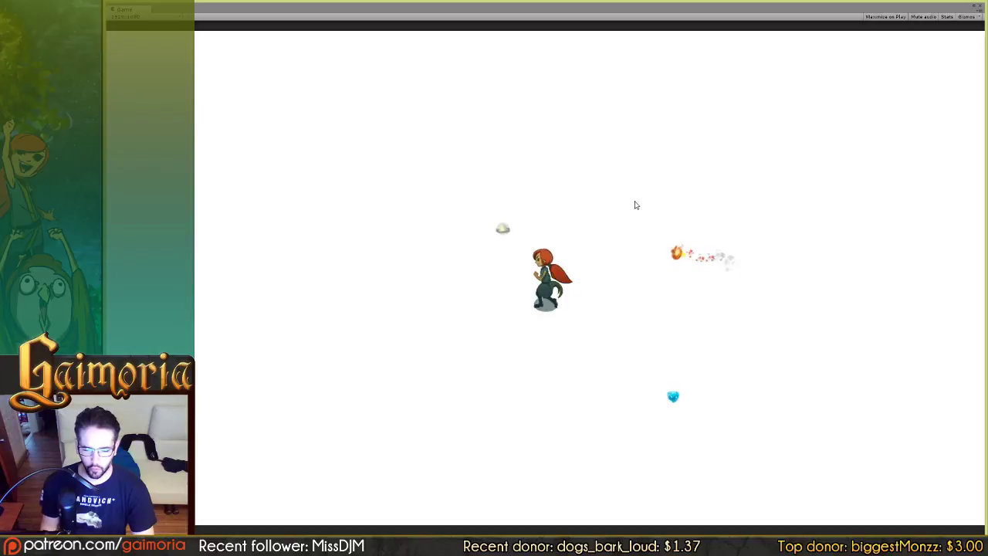
key("a")
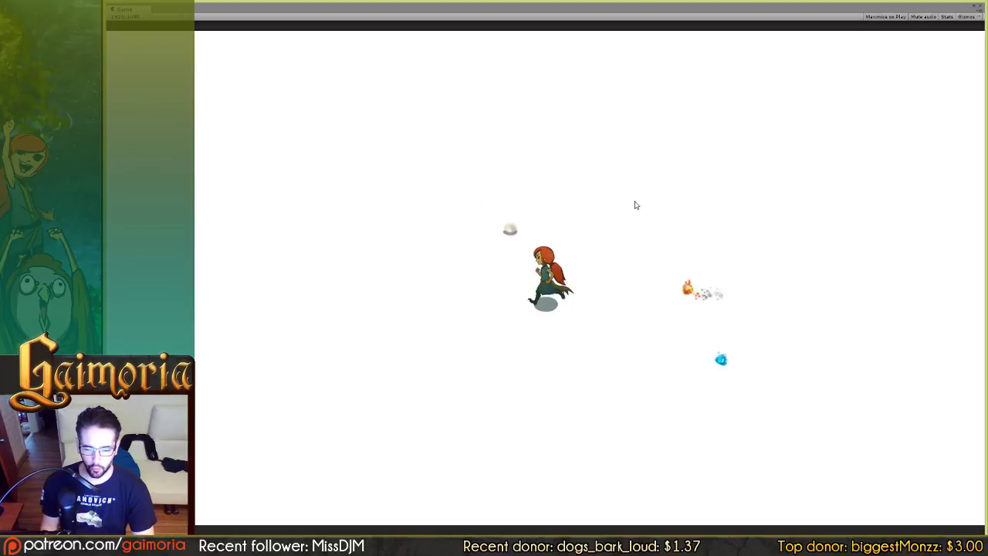
key("s")
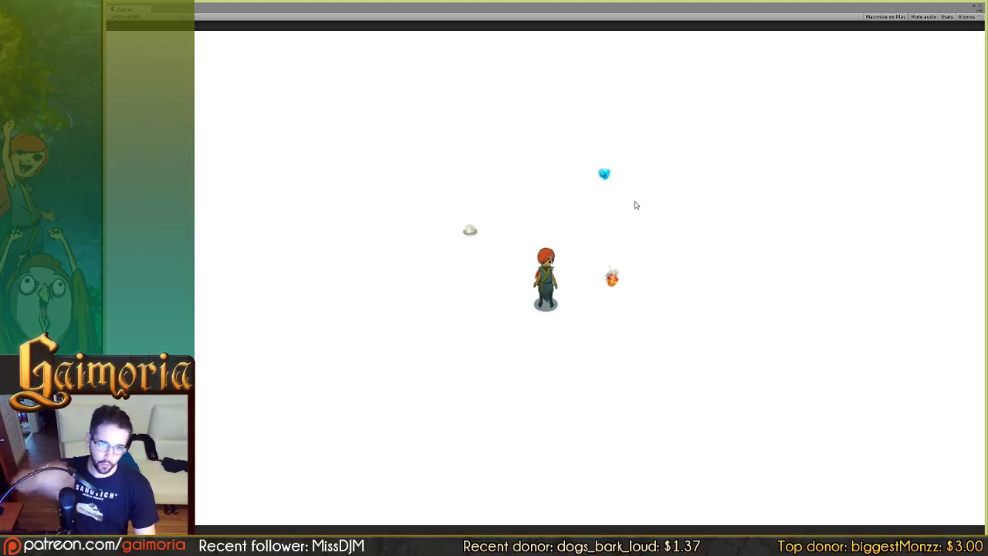
key("a")
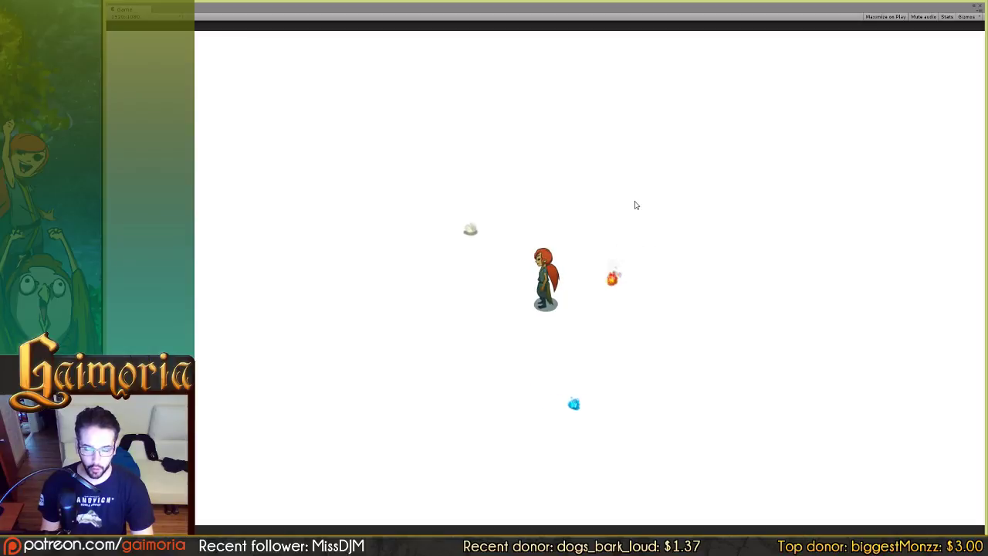
key("a")
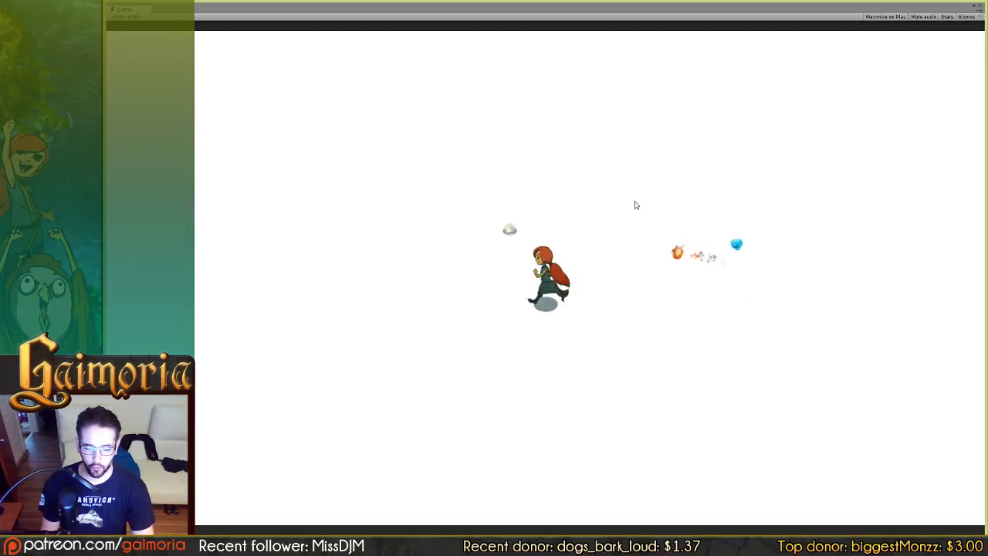
Run the character alternately to the right and left in the playing game to compare the sketched and the finished run animations
key("d")
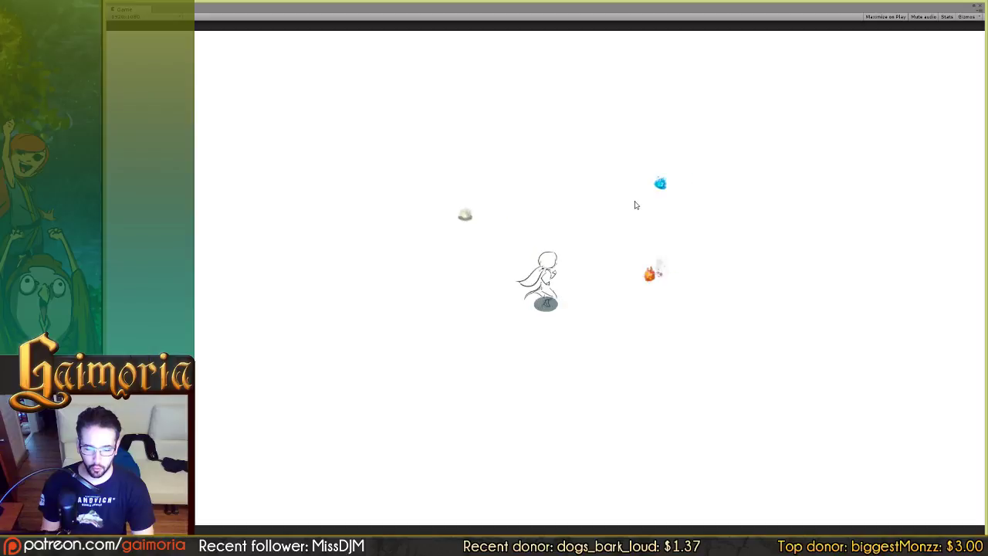
key("a")
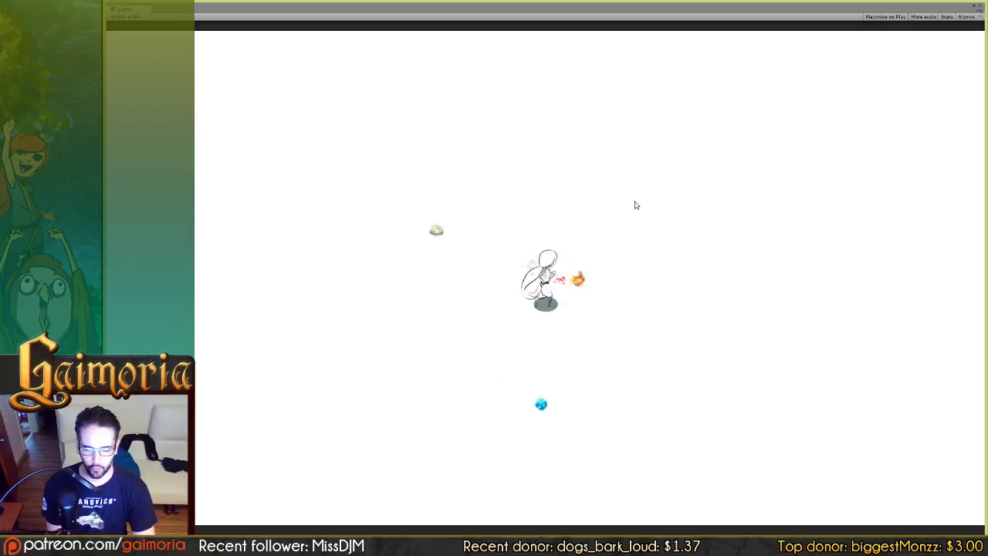
key("a")
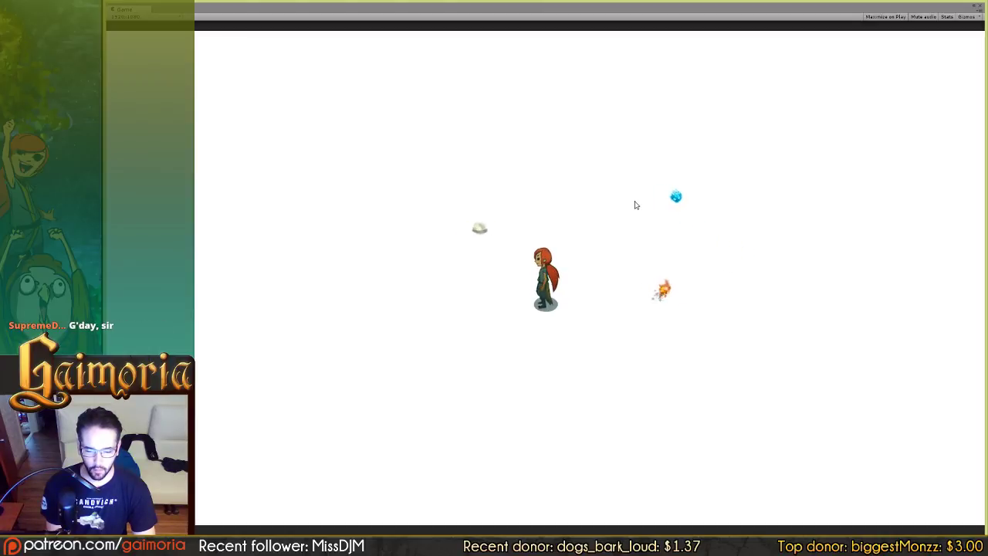
key("a")
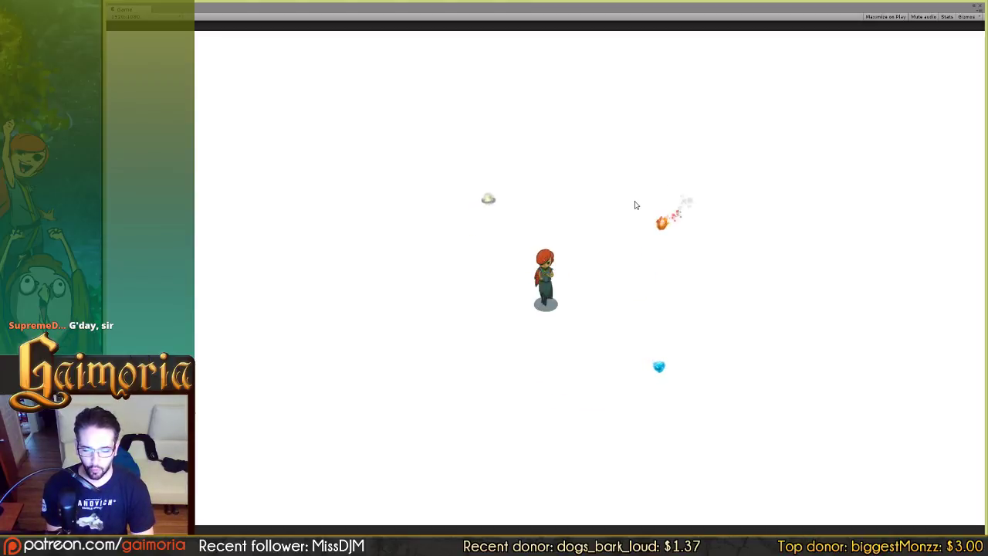
key("d")
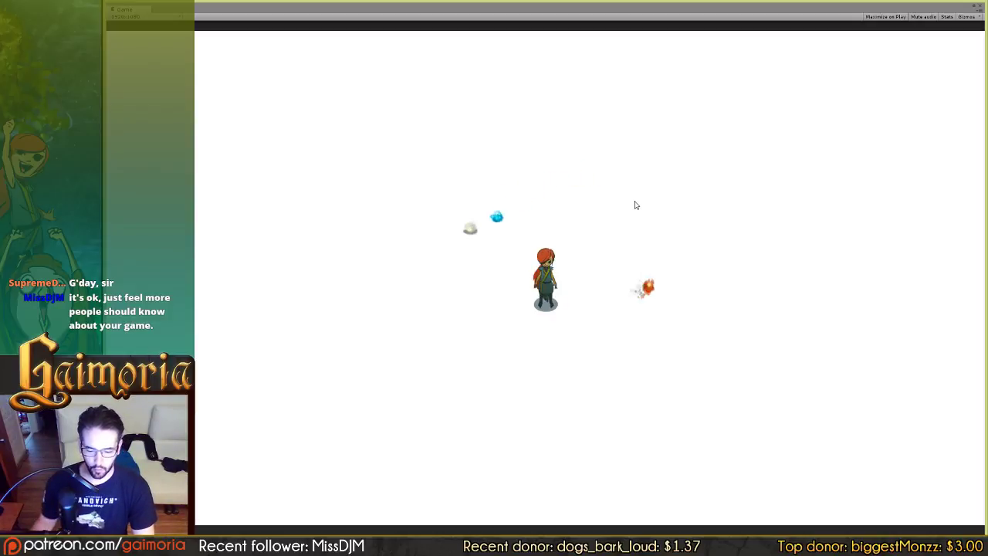
Switch to the run sprite sheet in Photoshop and examine the coloured side-view frames at 100% zoom
key("alt+Tab")
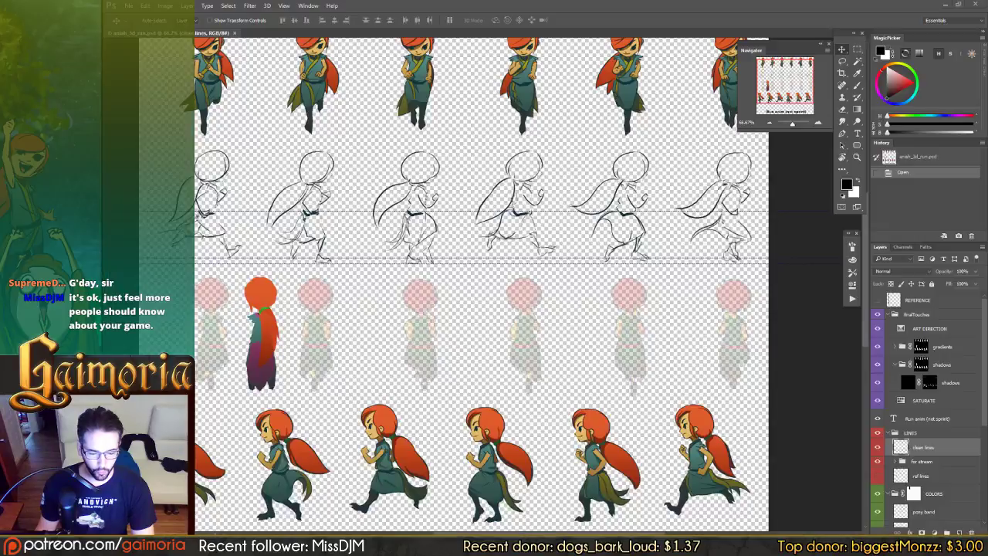
left_click_drag(443, 285, 537, 194)
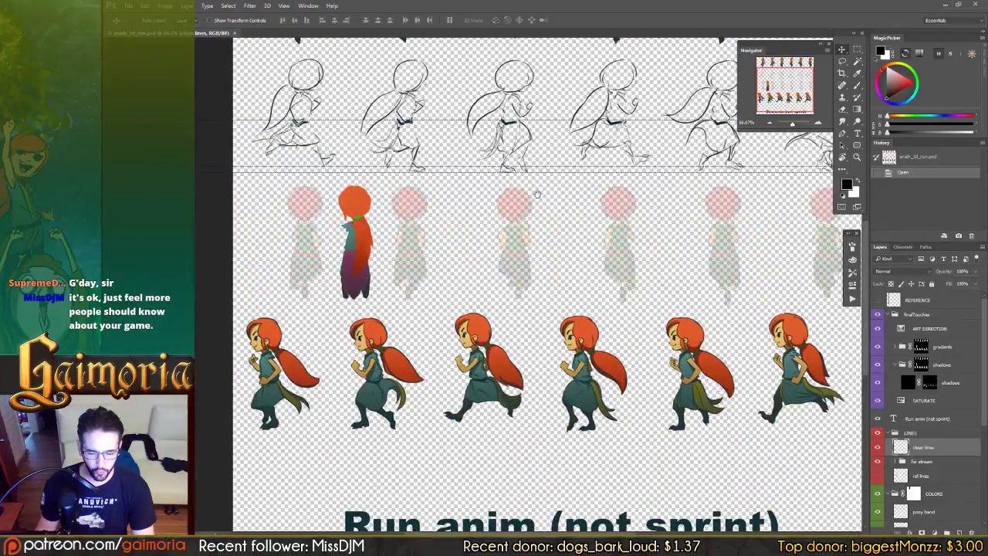
key("ctrl+plus")
left_click_drag(437, 342, 500, 253)
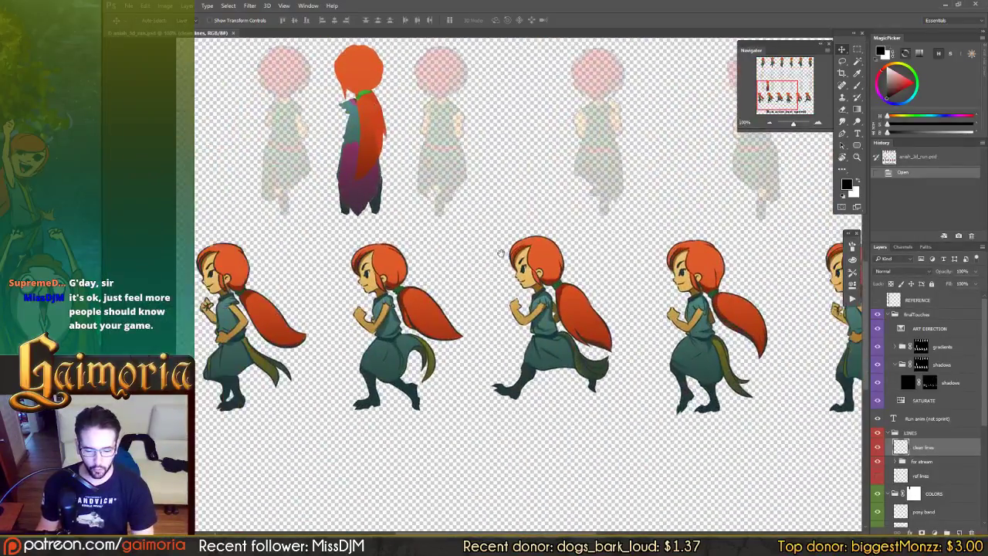
left_click_drag(446, 266, 478, 268)
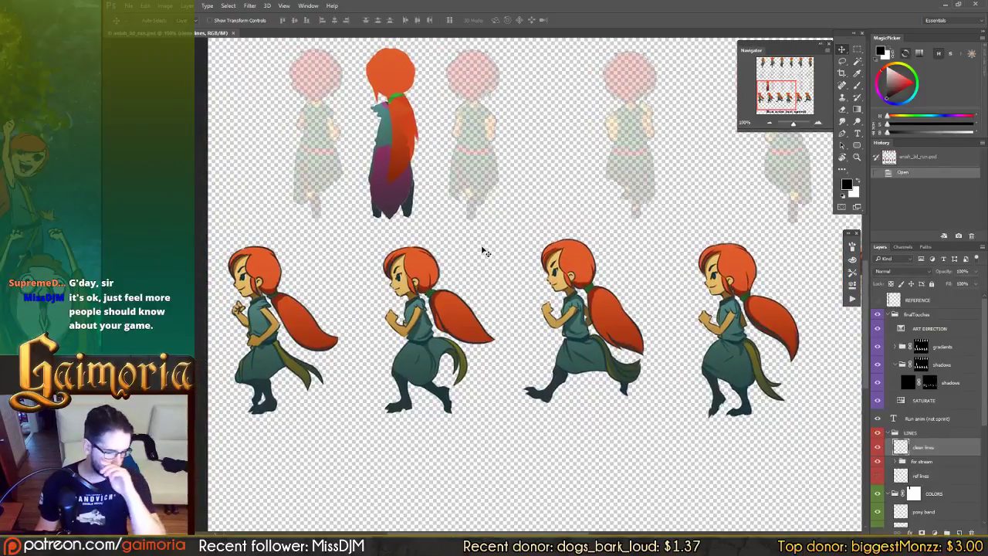
Collapse the finalTouches group, toggle its visibility to compare the frames with and without shading, and leave it hidden
left_click(888, 315)
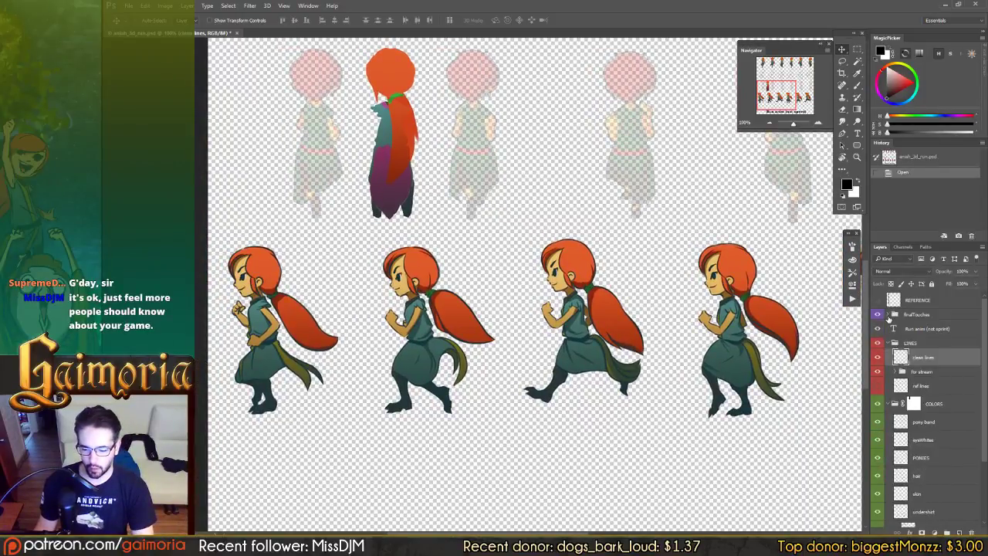
left_click(878, 314)
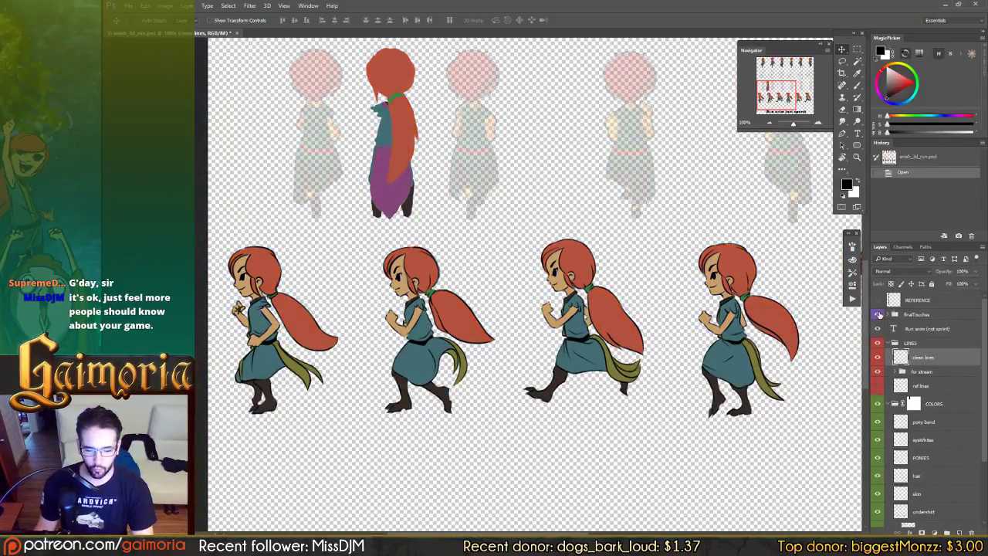
left_click(878, 314)
left_click(878, 314)
left_click(878, 314)
left_click(878, 314)
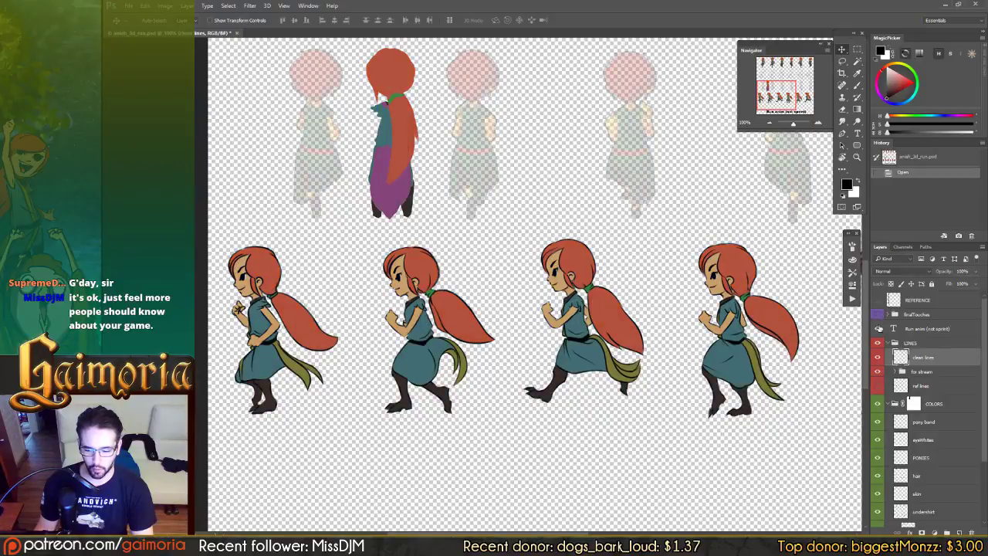
Collapse and hide the COLORS group to isolate the line art of the run frames
left_click(887, 404)
left_click(878, 404)
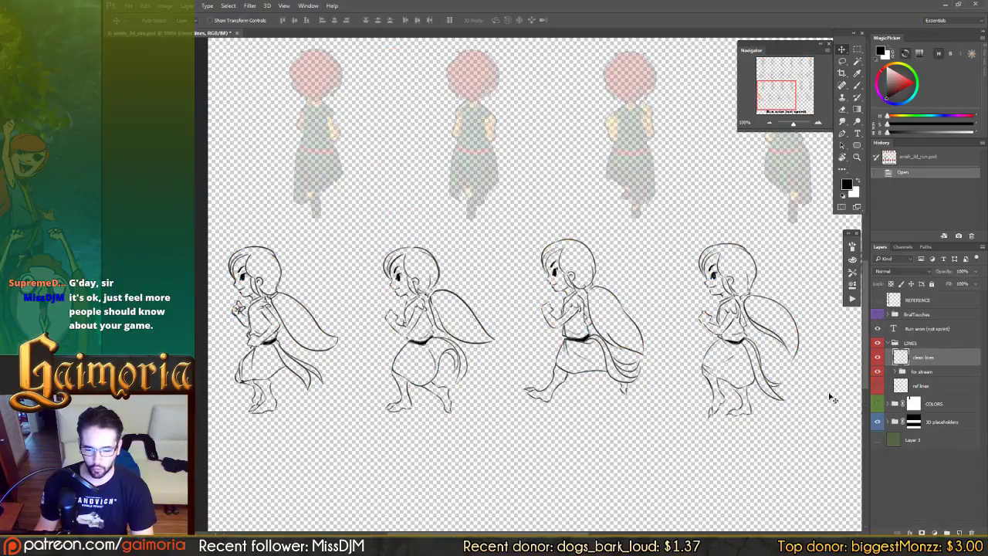
left_click_drag(743, 336, 753, 307)
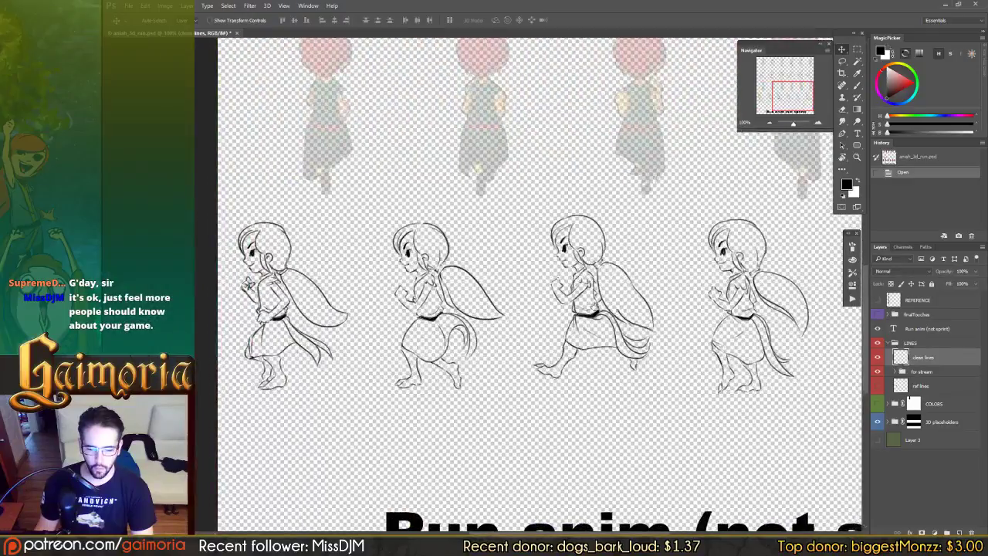
left_click_drag(547, 252, 574, 277)
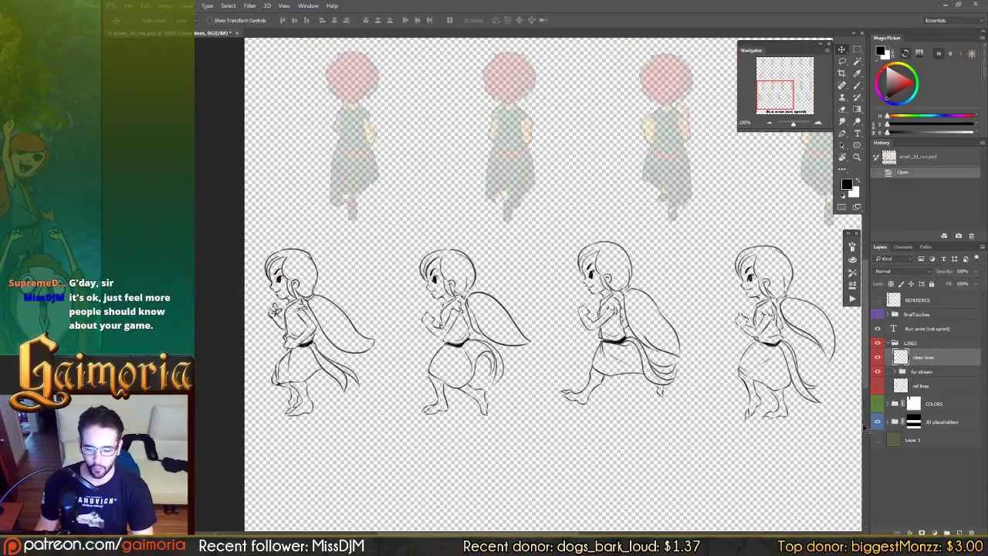
Show the solid green background layer at the bottom of the layer stack behind the line art
scroll(662, 187, "up", 10)
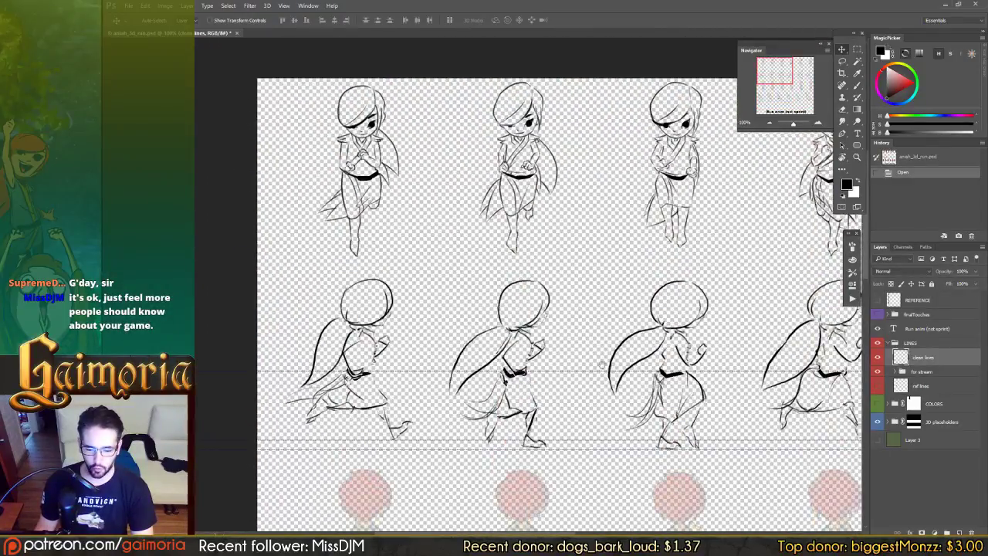
left_click_drag(601, 364, 315, 346)
left_click(875, 439)
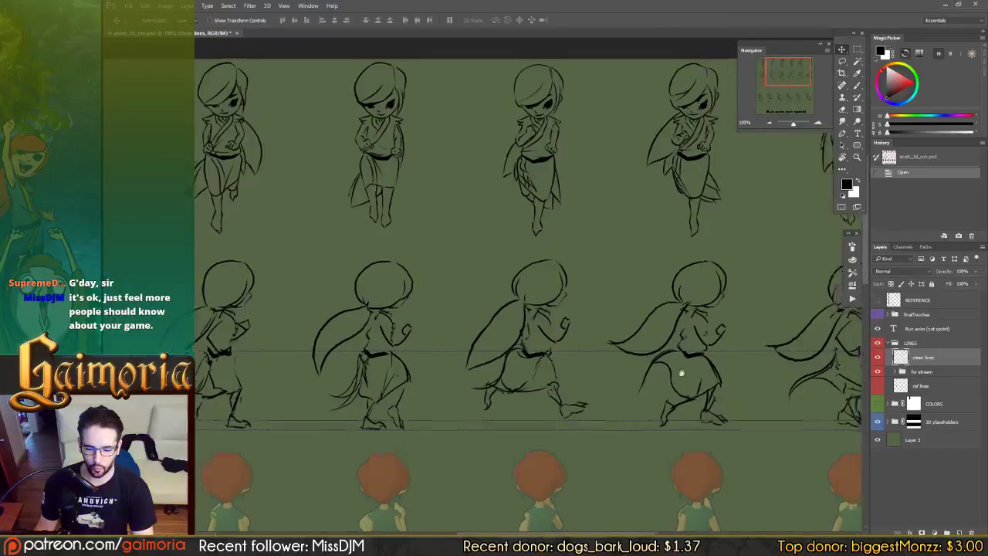
Examine the line art of the front, sketched and side-view run frames against the green background
scroll(683, 375, "left", 2)
scroll(612, 357, "left", 3)
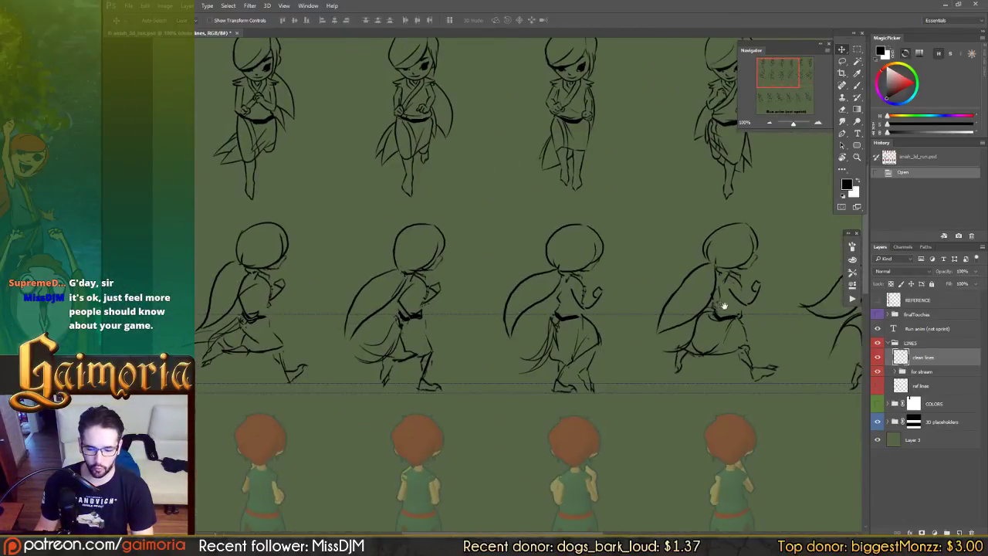
left_click_drag(723, 307, 467, 293)
scroll(490, 368, "down", 5)
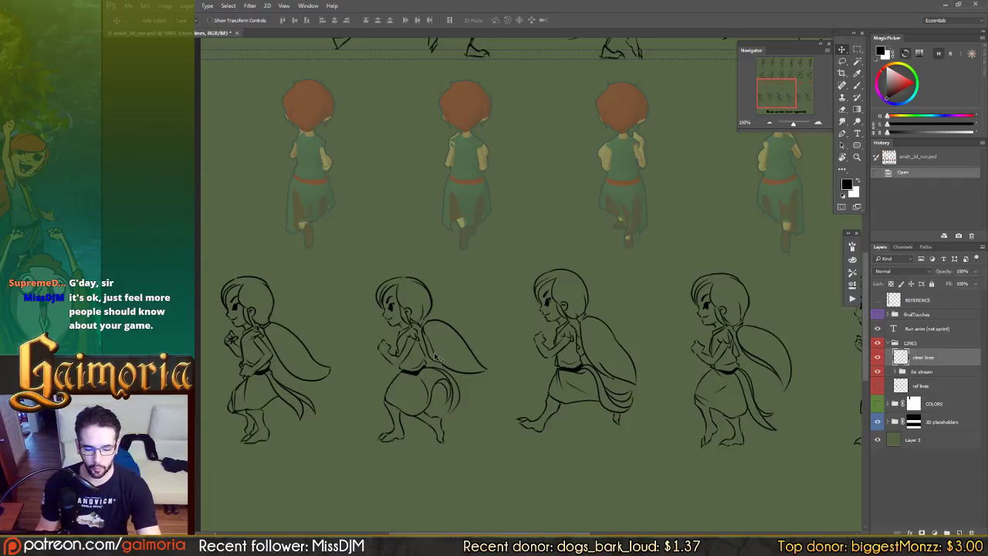
left_click_drag(701, 366, 335, 350)
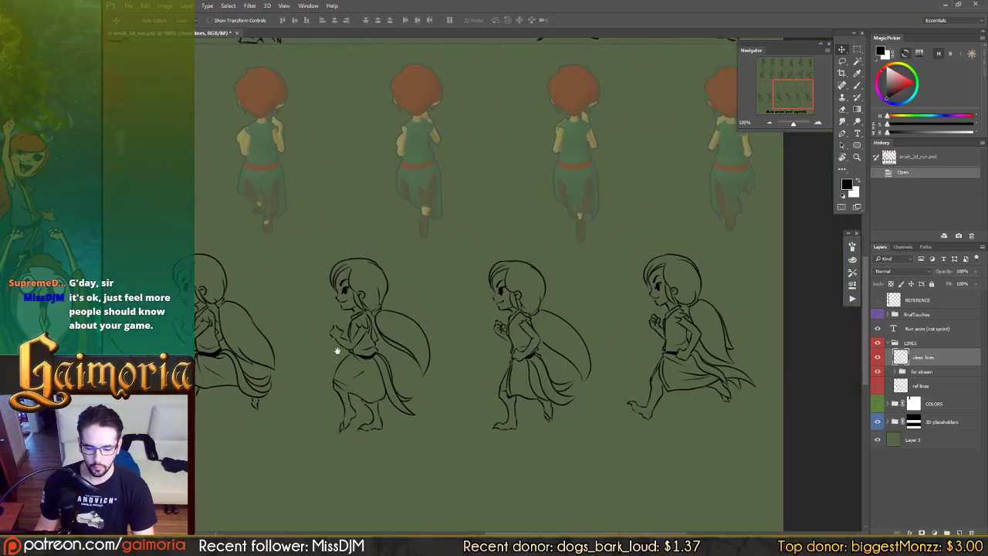
left_click_drag(463, 344, 700, 344)
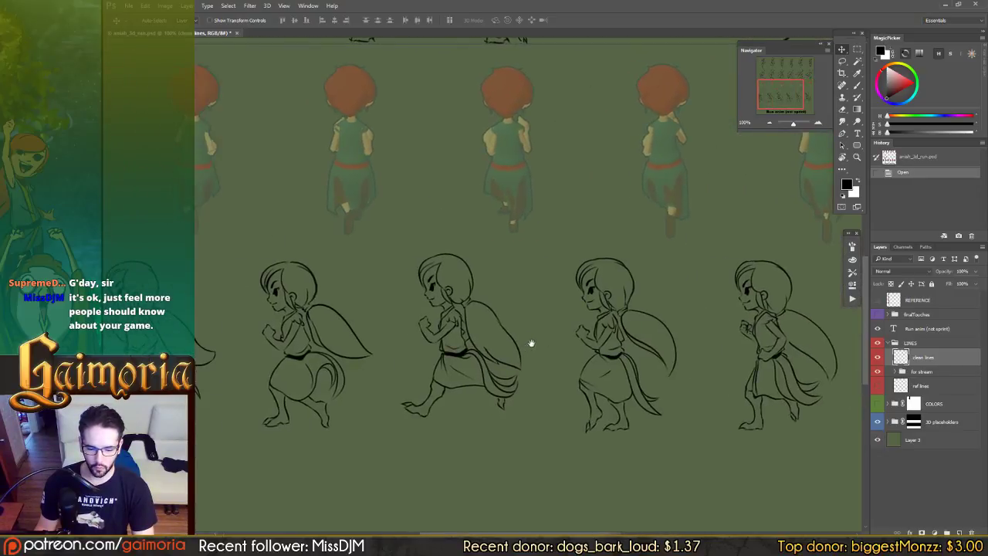
left_click_drag(528, 344, 600, 342)
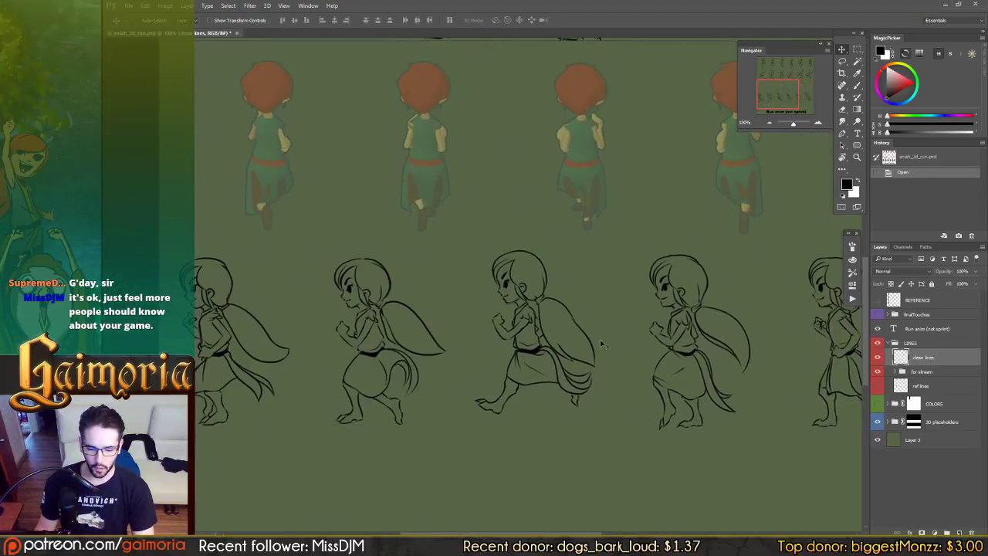
Show and expand the COLORS group, and hide all the individual colour layers inside it, including hair
left_click(878, 404)
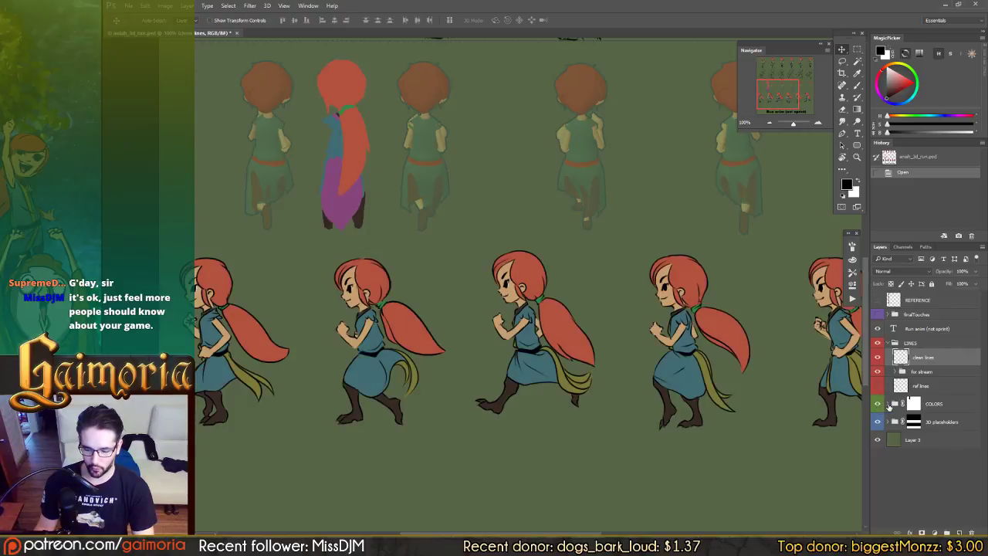
left_click(887, 404)
scroll(885, 386, "down", 2)
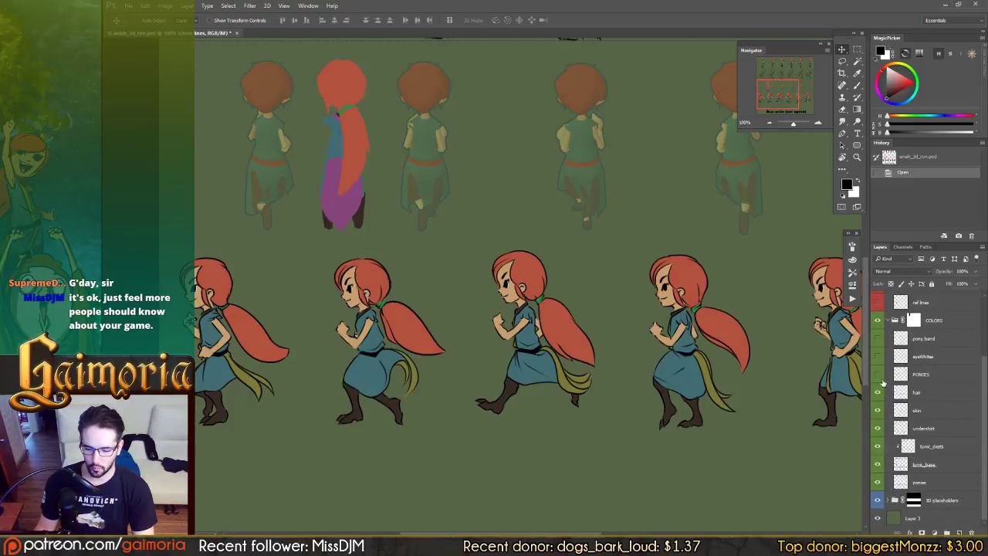
left_click(878, 478)
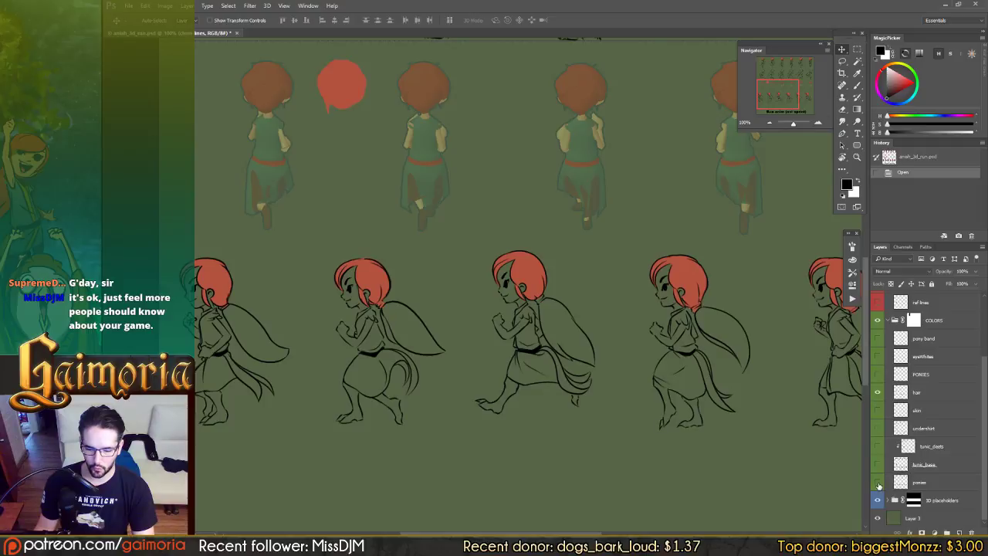
left_click(876, 394)
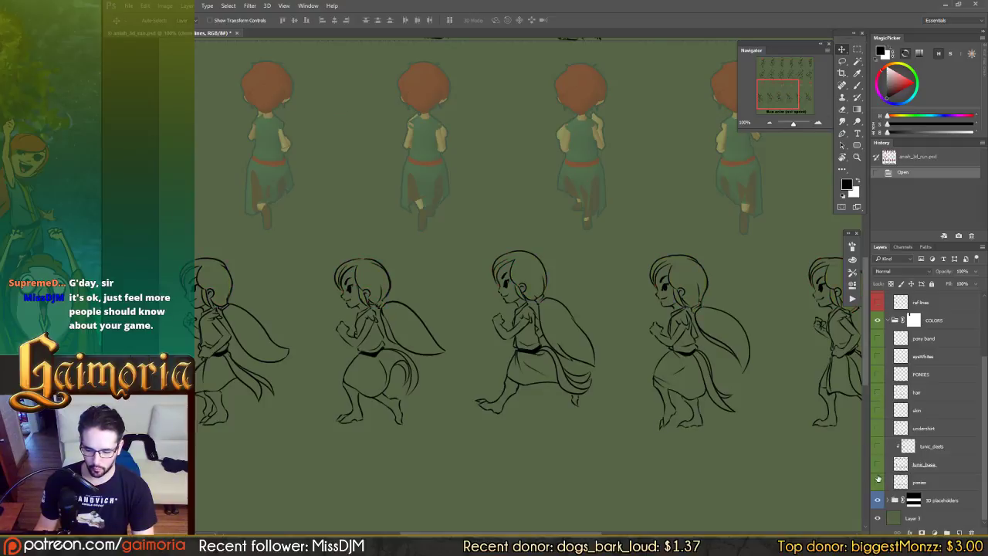
Show the lower ponies layer, tunic_base, tunic_deets and undershirt one after another, toggling undershirt to compare its effect
left_click(877, 482)
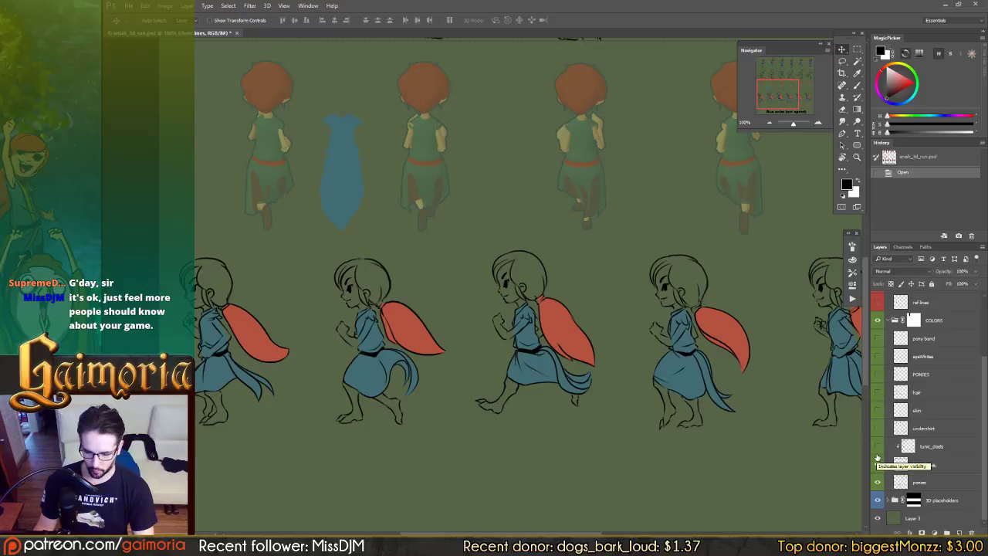
left_click(877, 446)
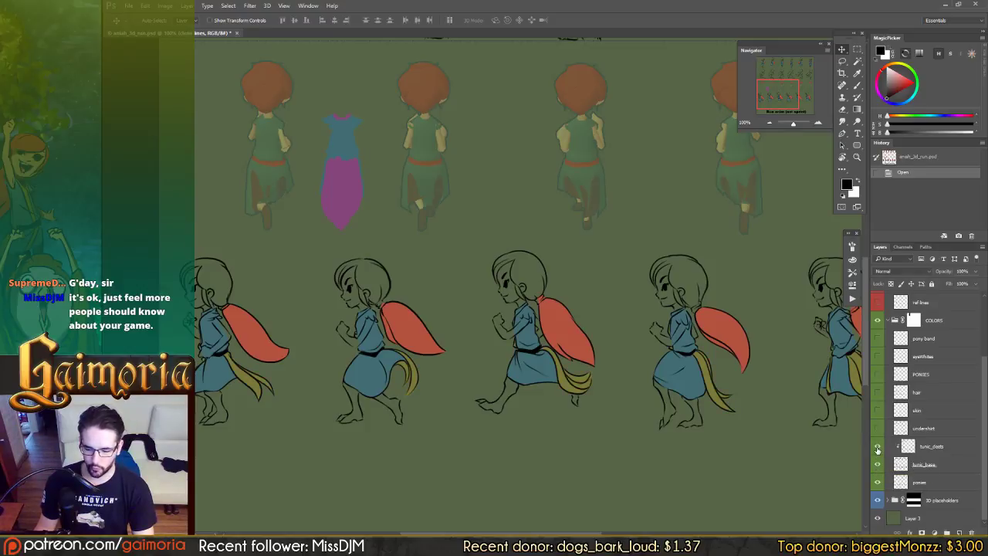
left_click(877, 429)
left_click(877, 429)
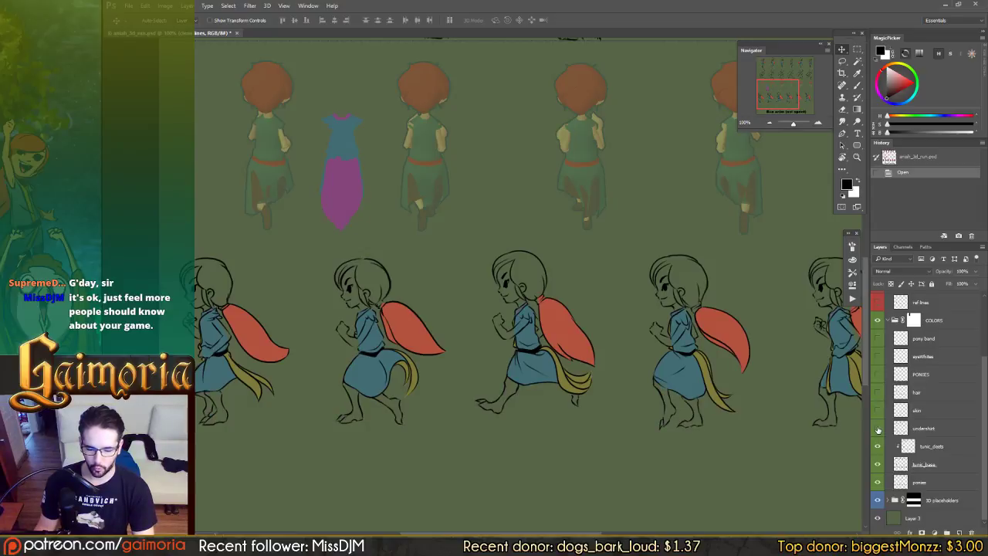
left_click(877, 429)
left_click(877, 429)
left_click(878, 429)
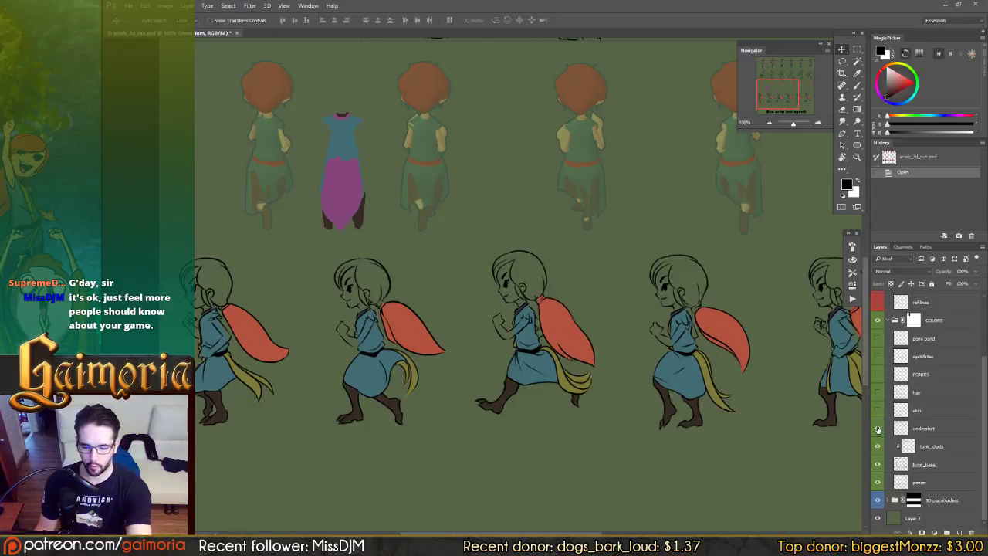
left_click(878, 429)
left_click(877, 429)
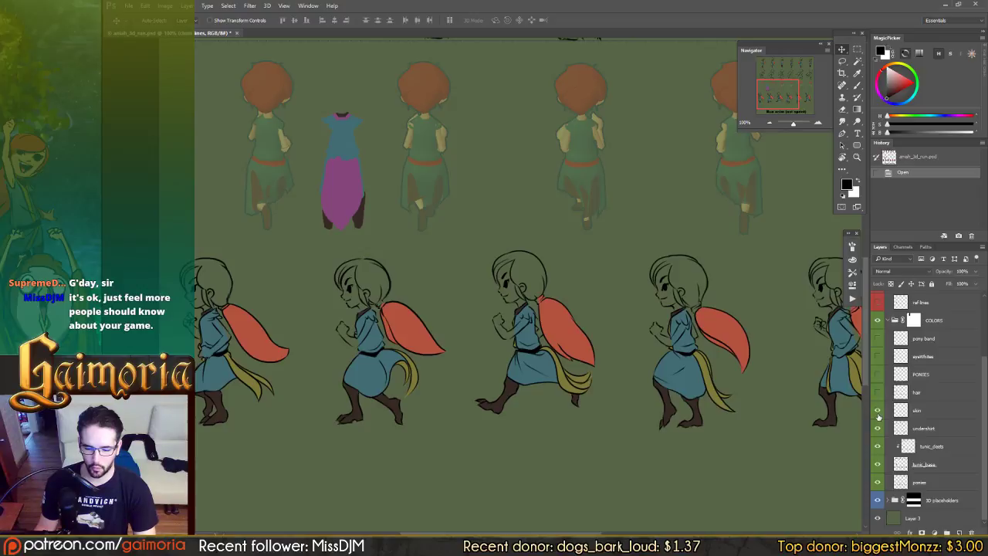
Leave the skin layer hidden and examine the ponytail, tunic and undershirt base colours on the side-view run frames
left_click(878, 416)
left_click(877, 416)
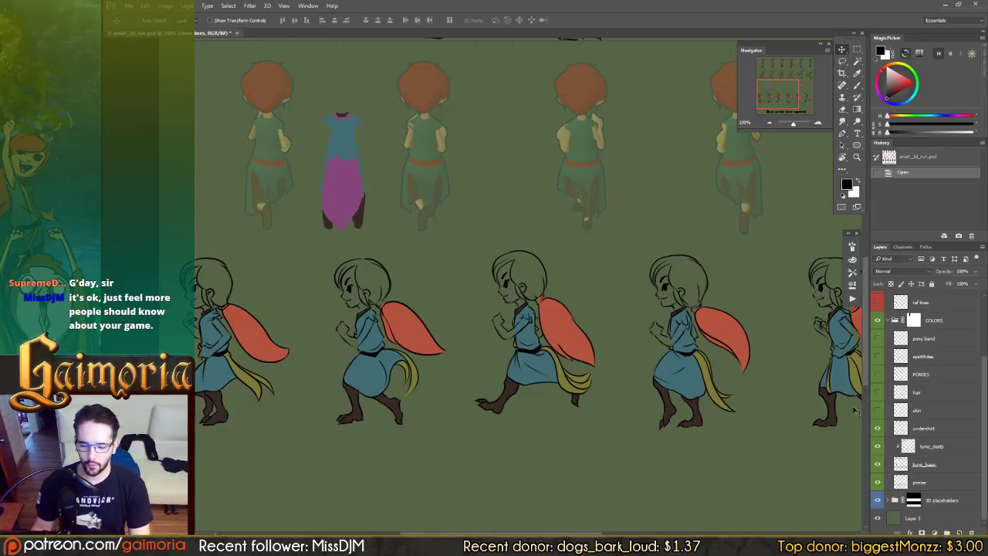
left_click_drag(669, 359, 688, 349)
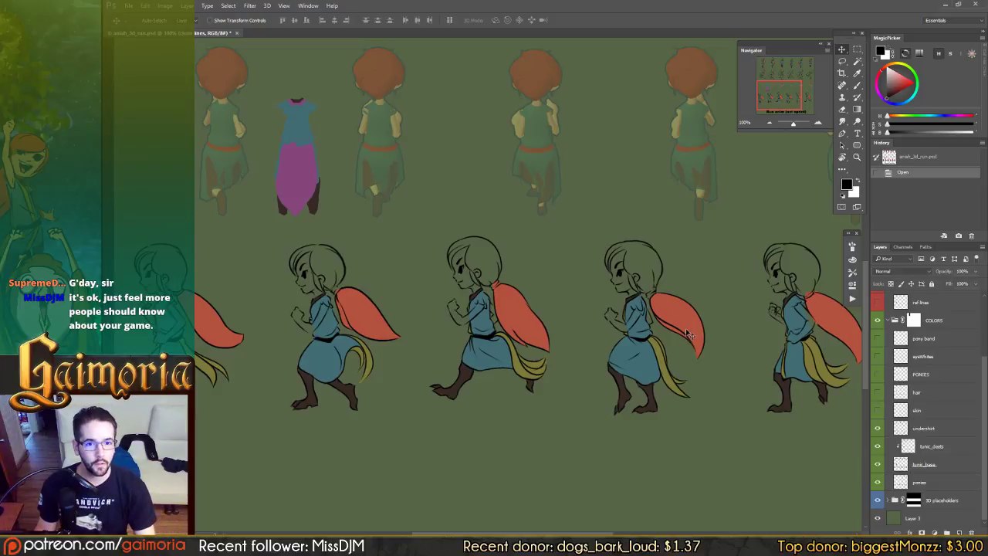
left_click(356, 349)
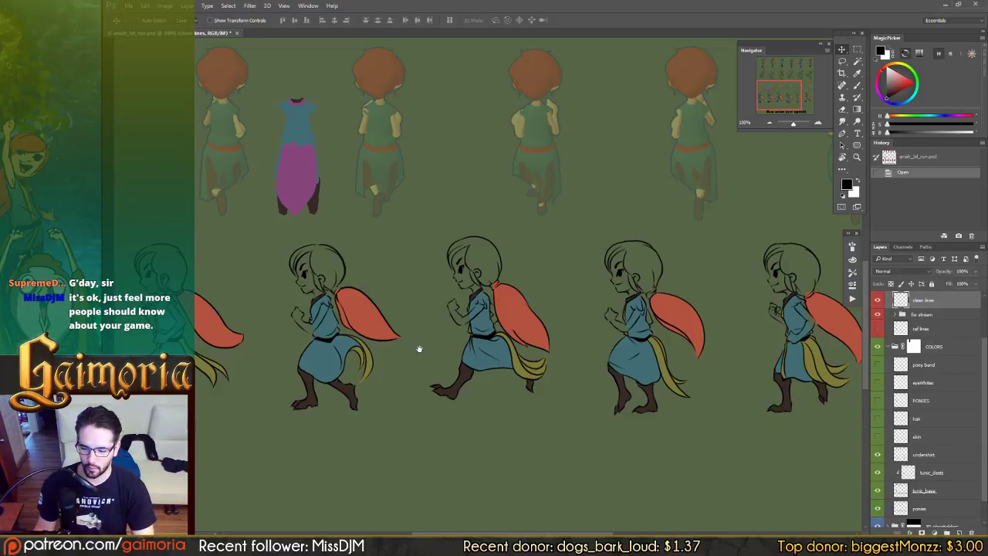
left_click_drag(419, 349, 386, 340)
left_click_drag(498, 342, 537, 342)
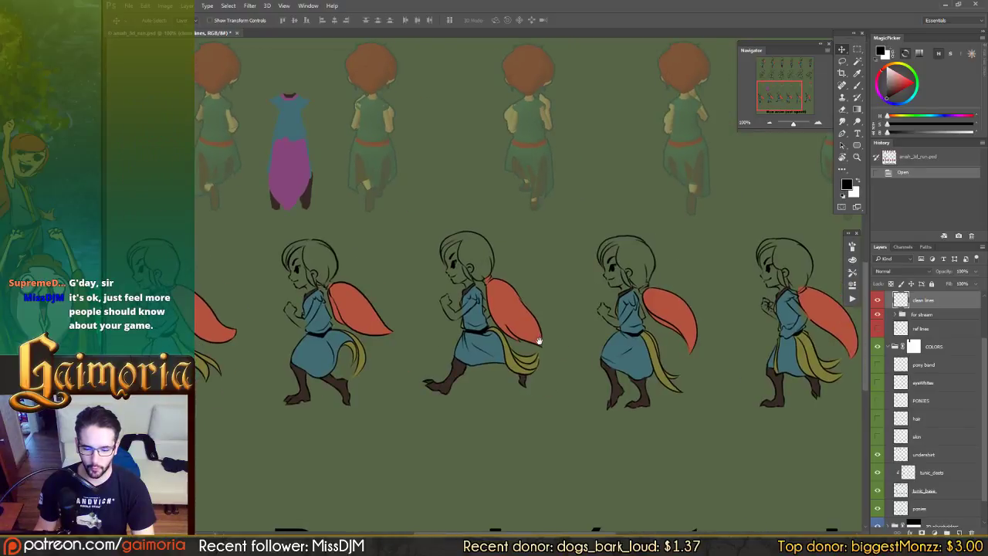
Show the skin, hair, PONIES, eyeWhites and pony band layers one after another to complete the side-view base colours
left_click_drag(473, 352, 524, 353)
left_click_drag(513, 221, 531, 334)
scroll(531, 333, "up", 3)
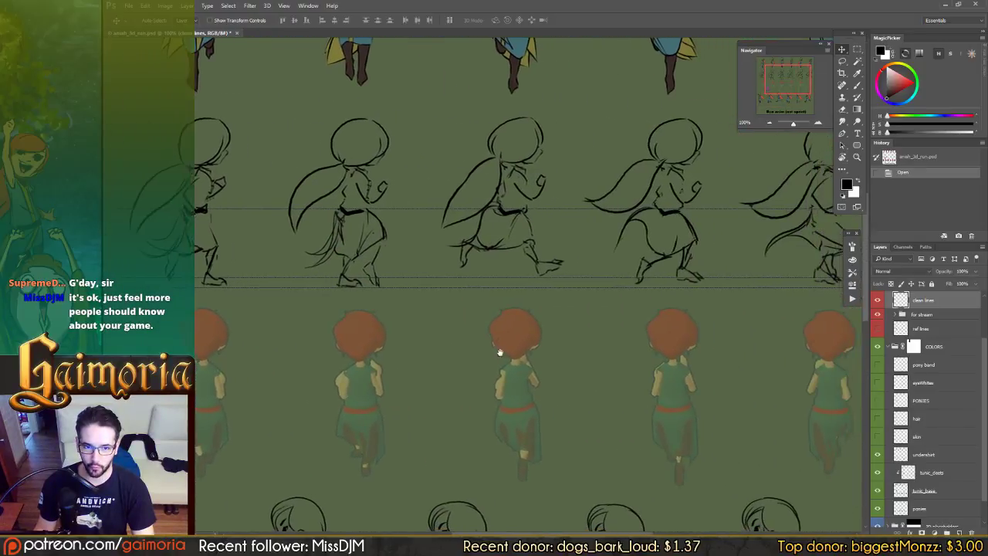
scroll(578, 270, "down", 2)
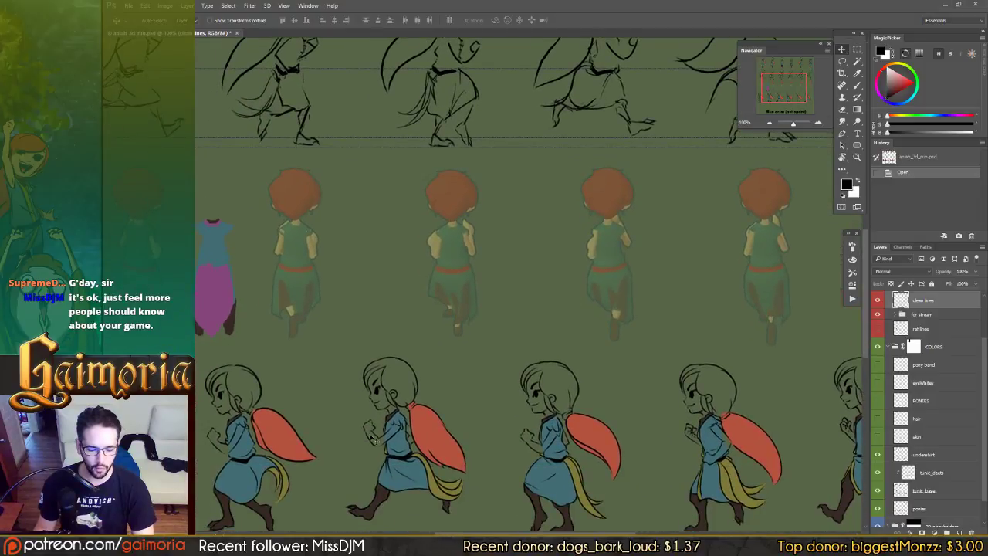
scroll(580, 363, "down", 2)
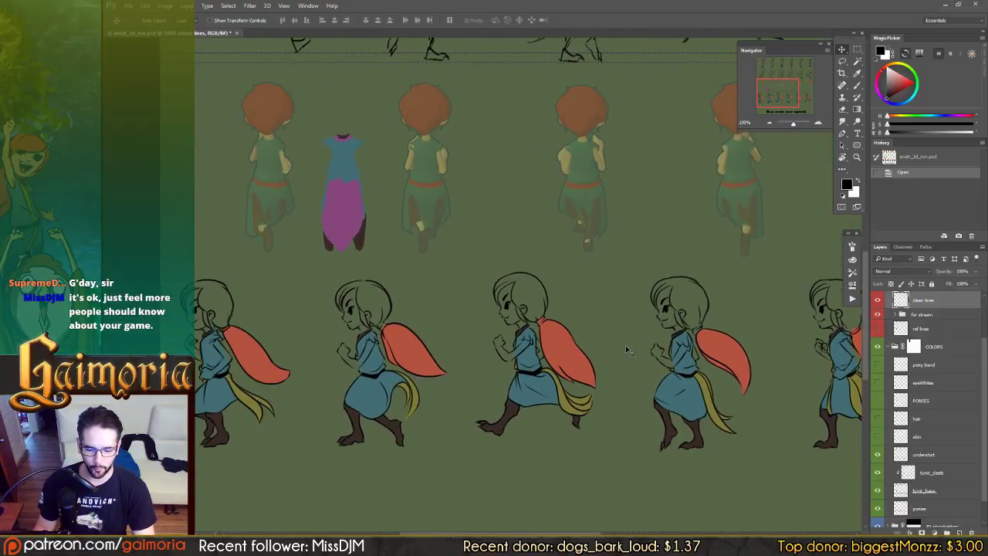
left_click(877, 437)
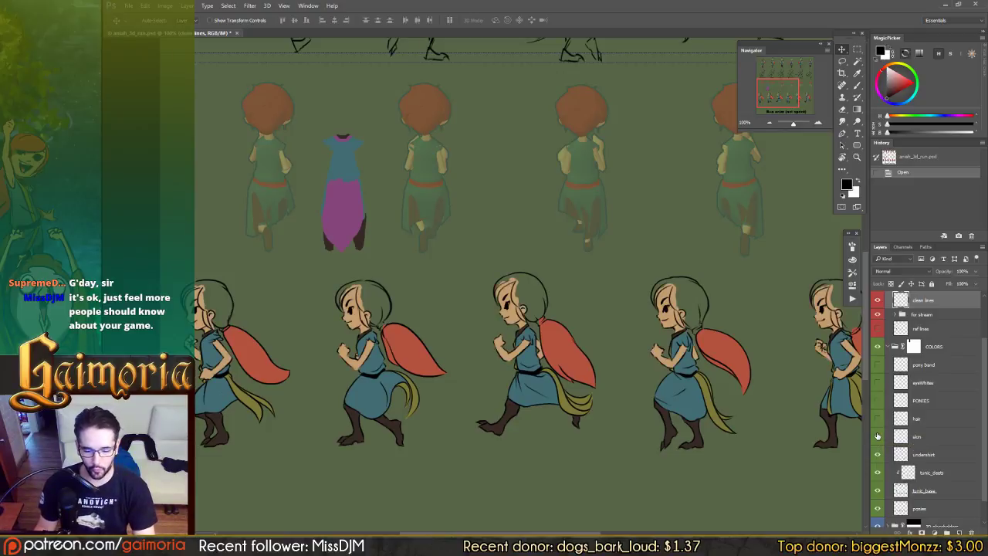
left_click(877, 418)
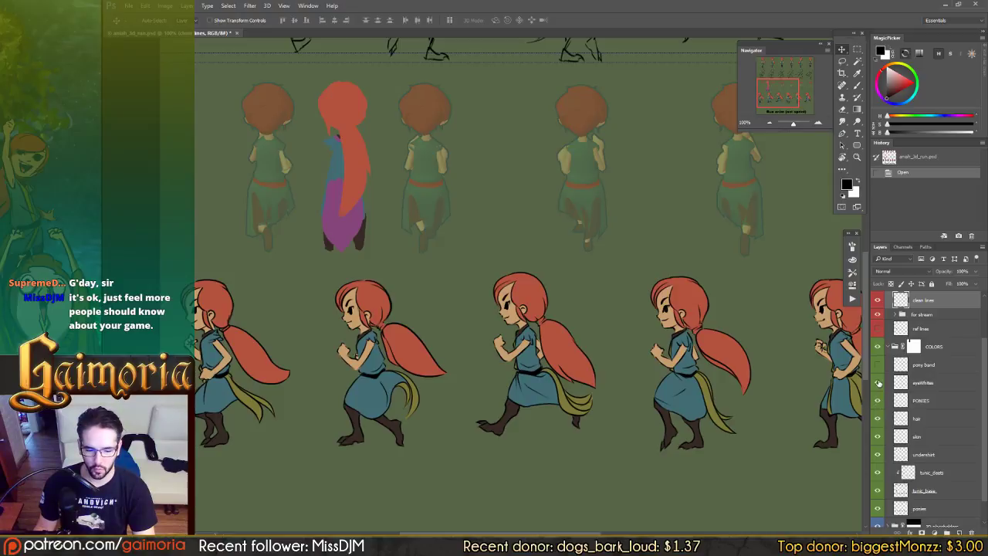
left_click_drag(716, 398, 631, 384)
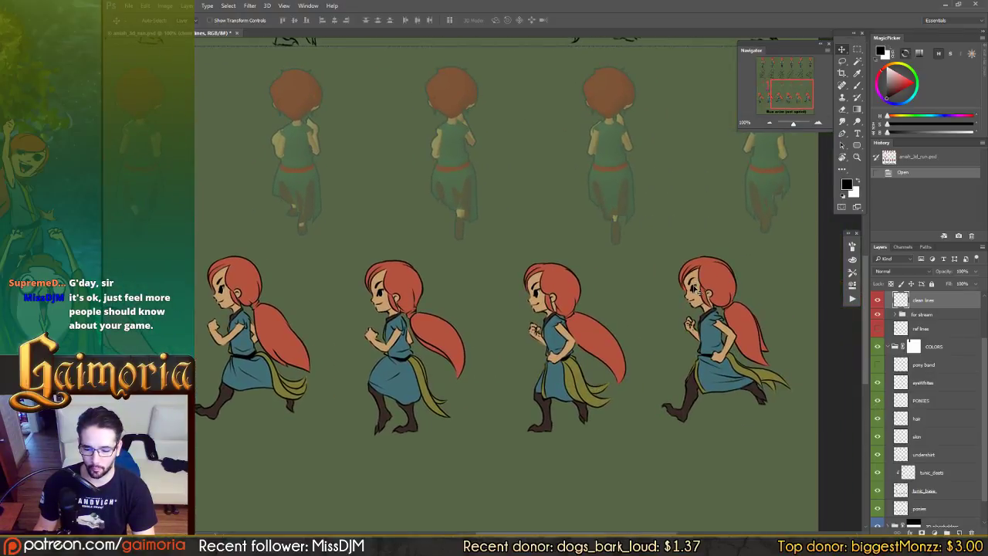
left_click_drag(548, 336, 613, 334)
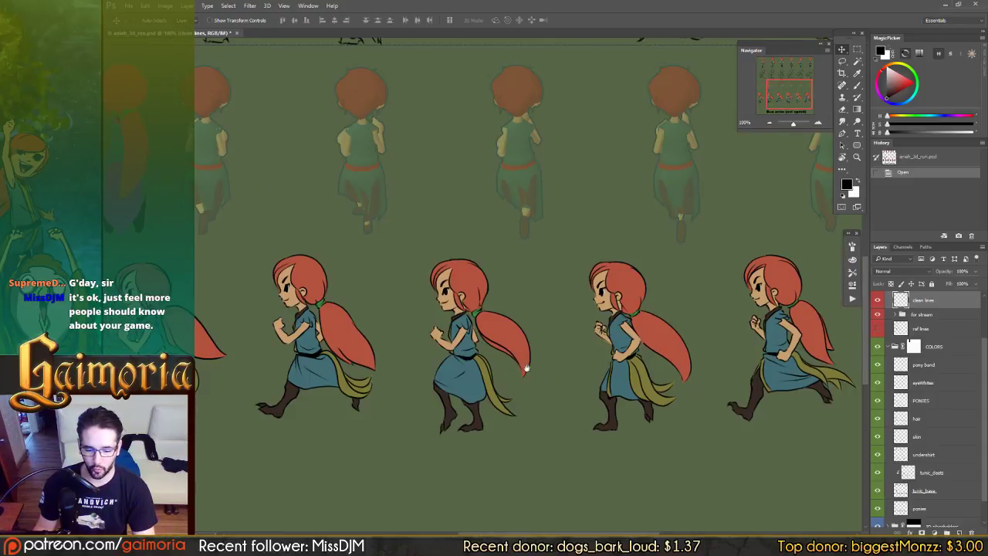
left_click_drag(526, 367, 553, 368)
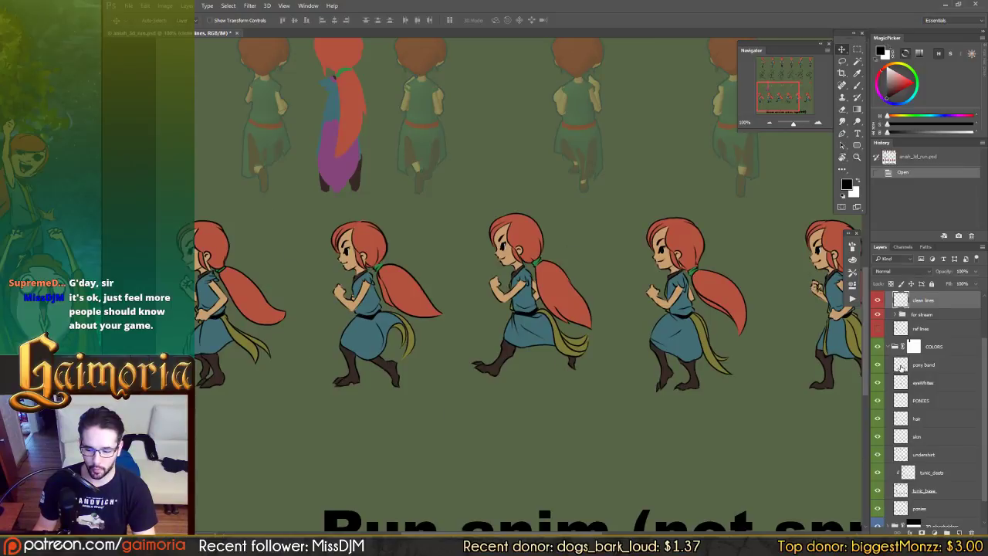
Collapse the COLORS group, then expand and show the finalTouches group with ART DIRECTION and gradients hidden
scroll(900, 368, "up", 2)
left_click(888, 400)
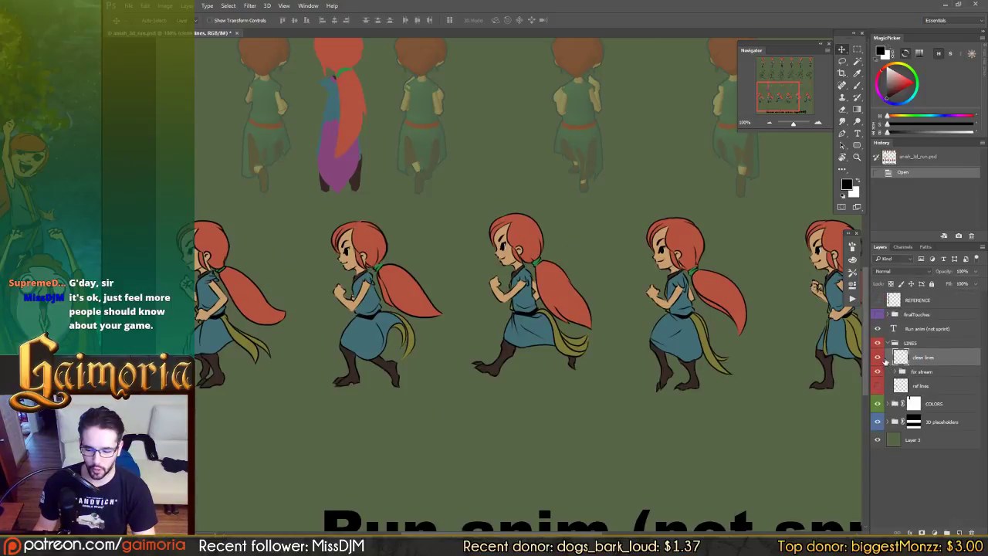
left_click(887, 315)
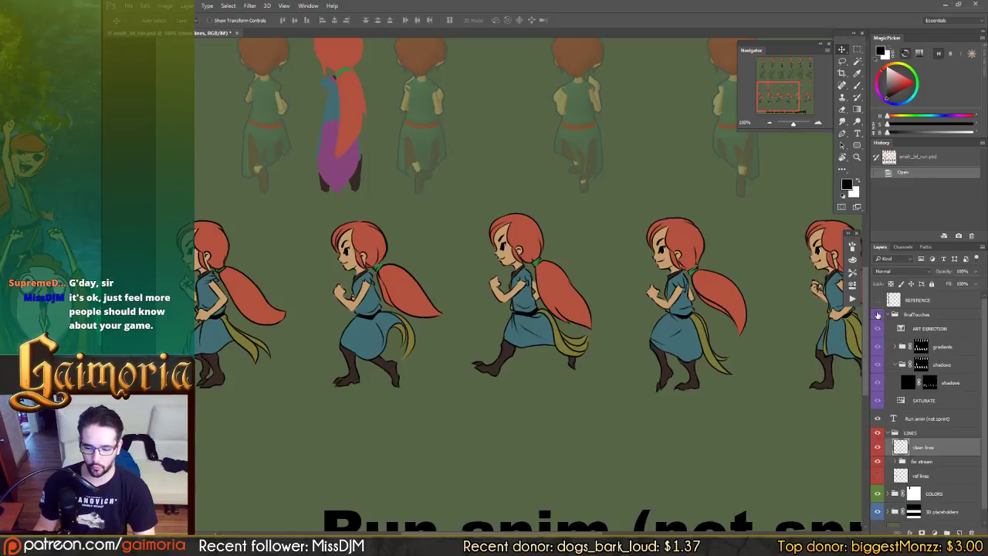
left_click(928, 316)
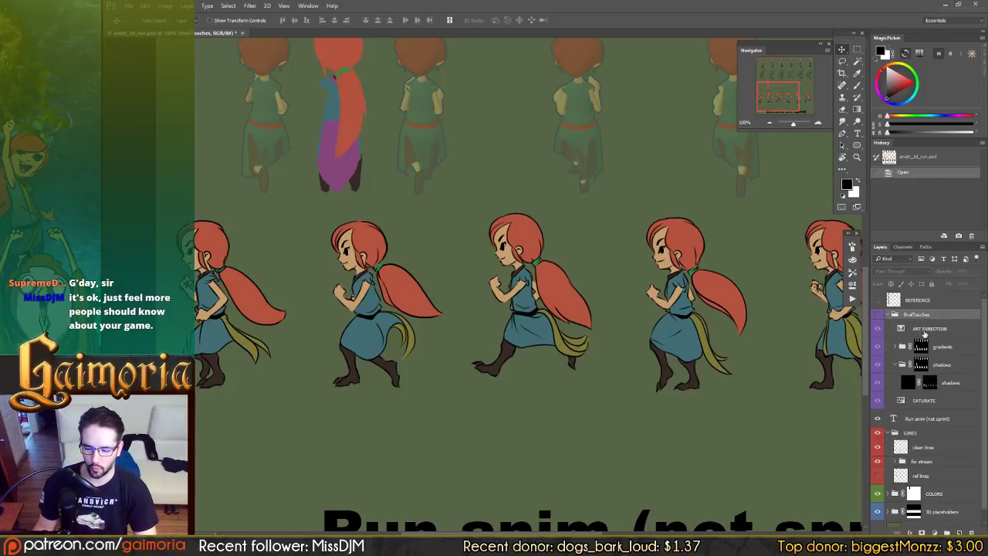
left_click(925, 332)
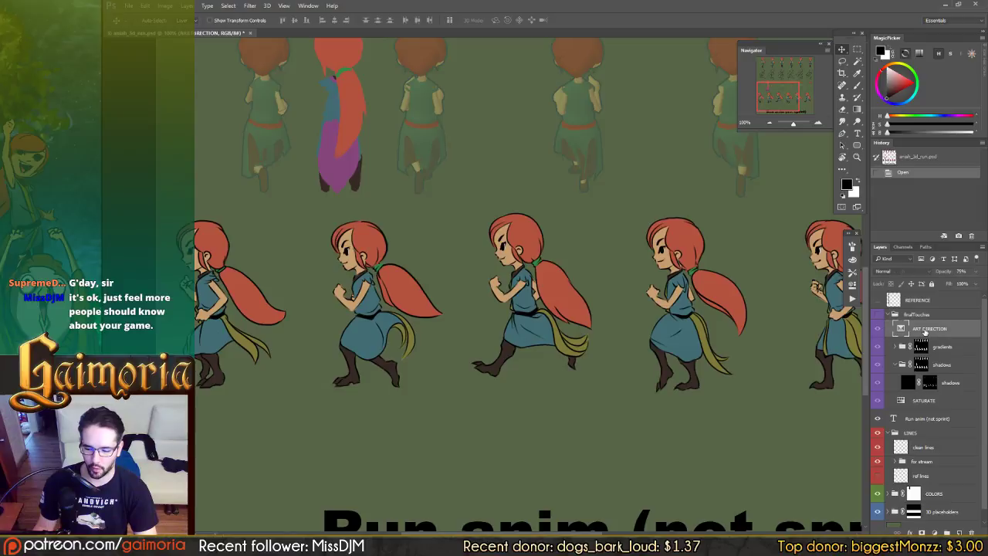
left_click(876, 327)
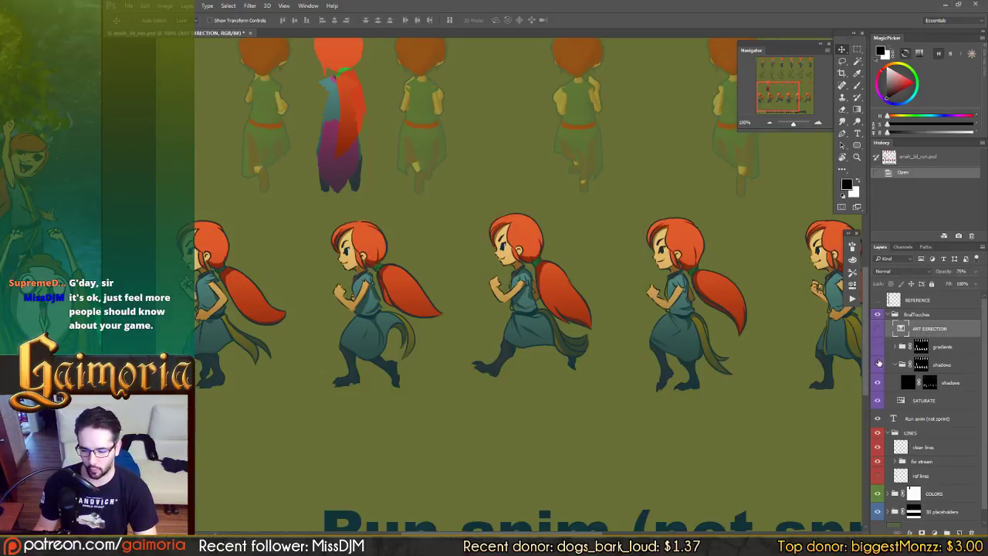
Toggle the shadows group off and on to compare the run frames with and without shading, leaving it visible
left_click(877, 364)
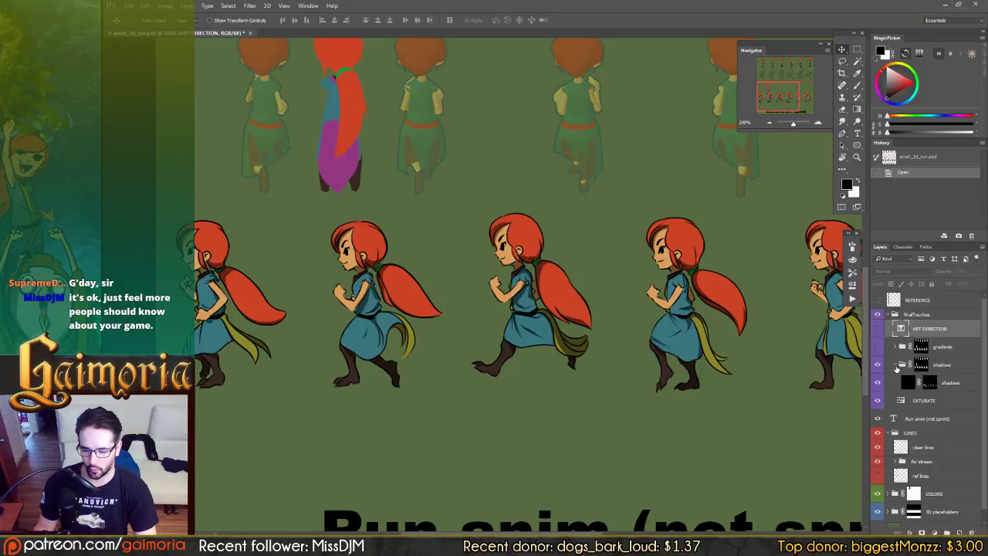
left_click(894, 365)
left_click(877, 365)
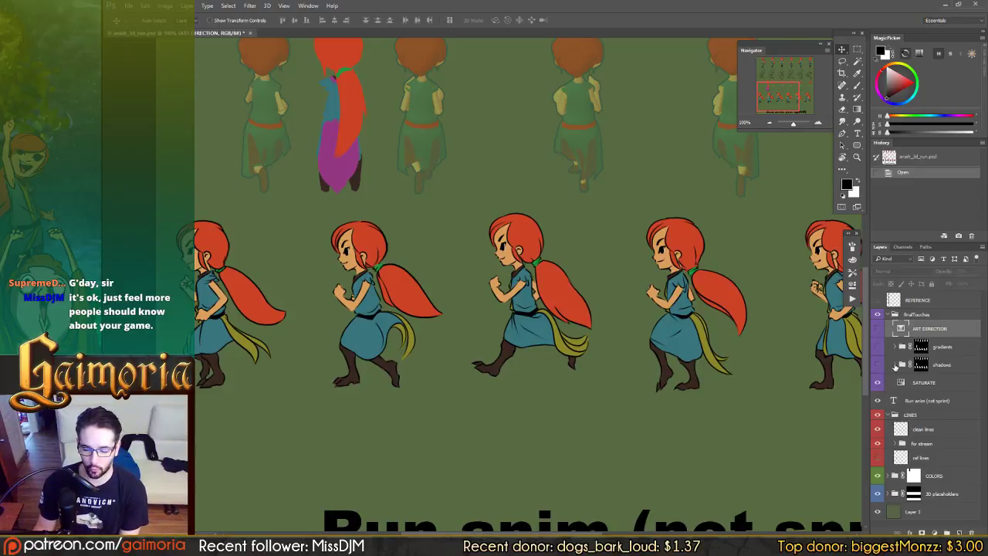
left_click(895, 364)
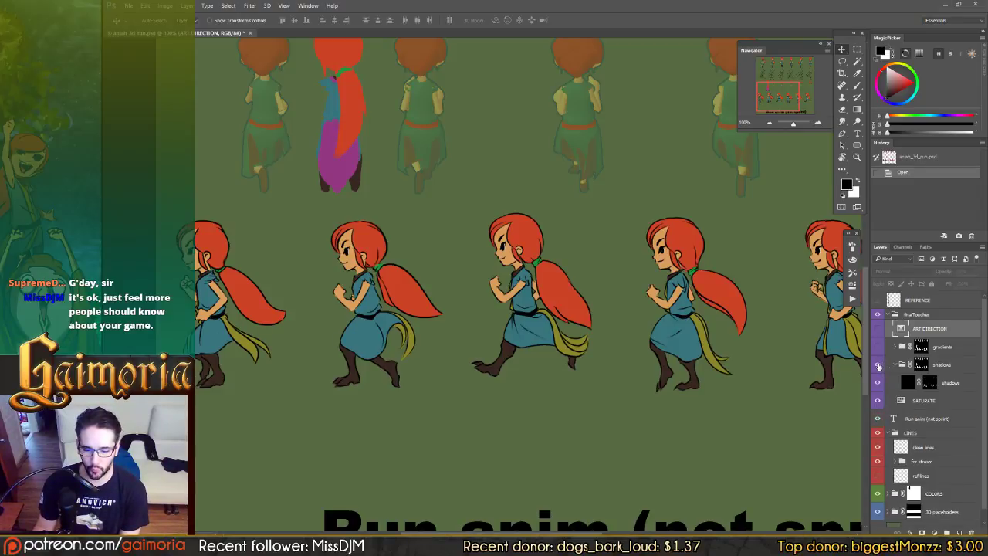
left_click(878, 366)
left_click(877, 366)
left_click(877, 366)
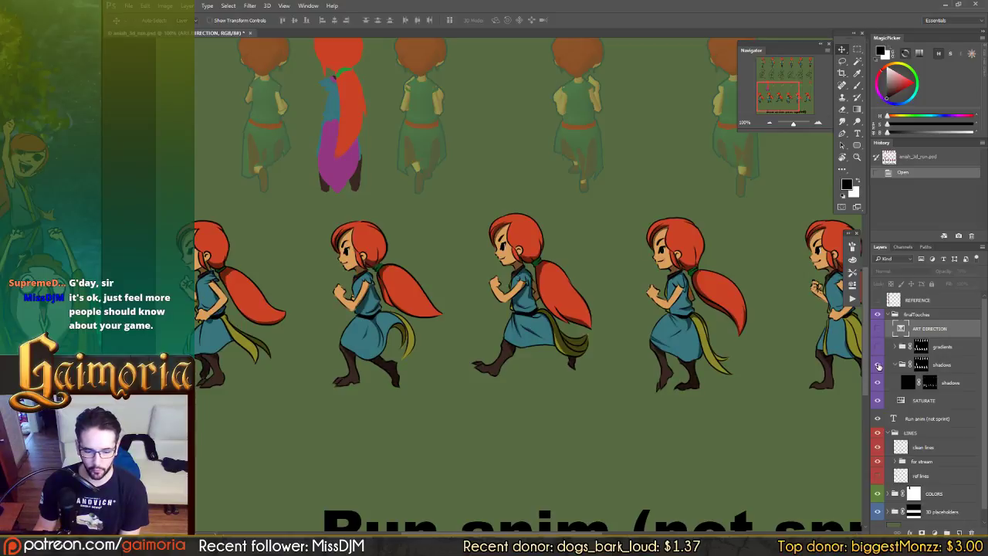
Disable the layer mask of the shadows layer inside the shadows group and look over the side-view run frames
left_click(920, 365)
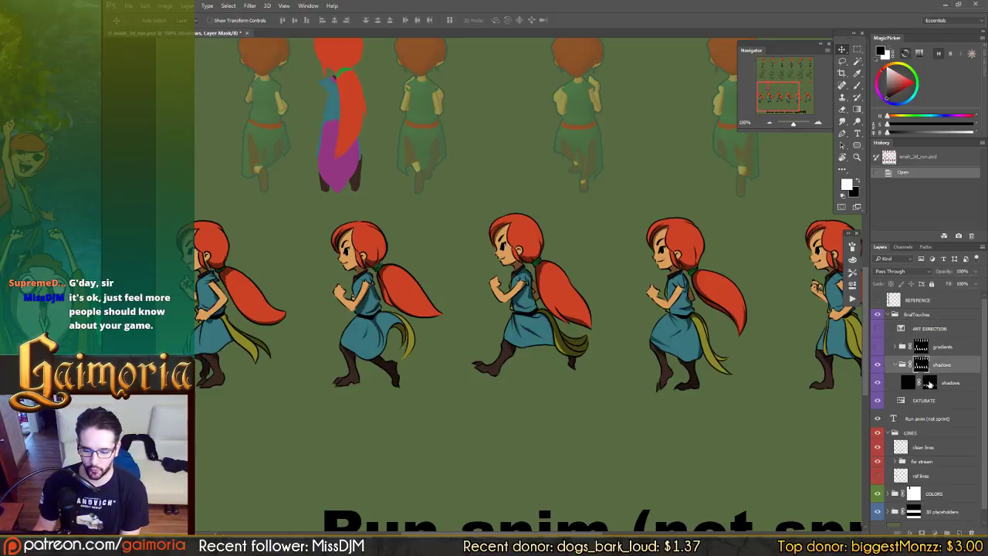
left_click(929, 382)
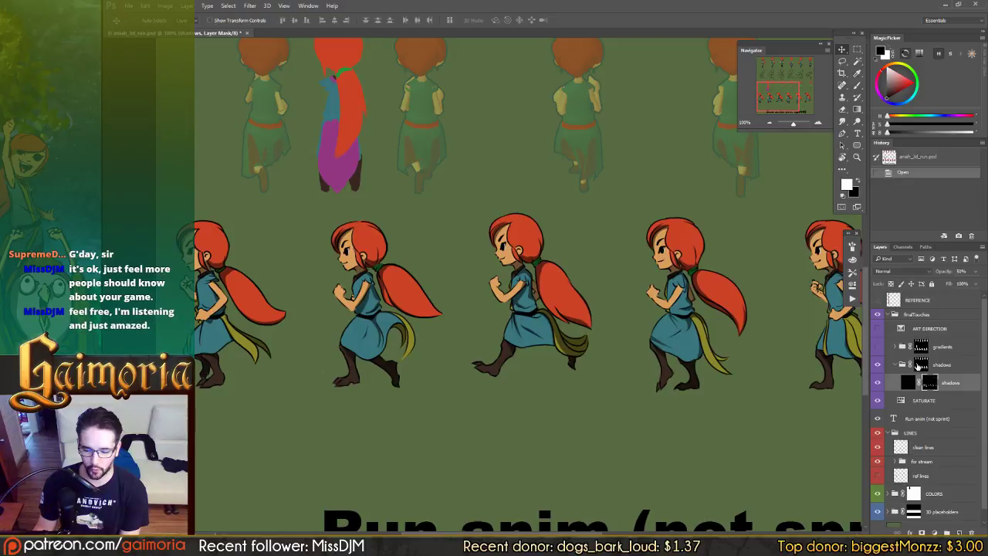
right_click(932, 383)
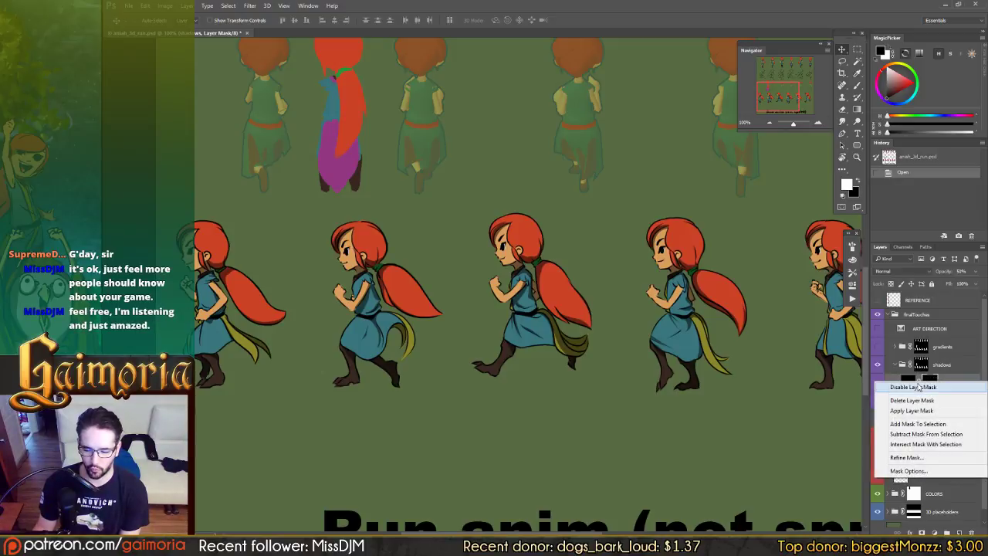
left_click(913, 387)
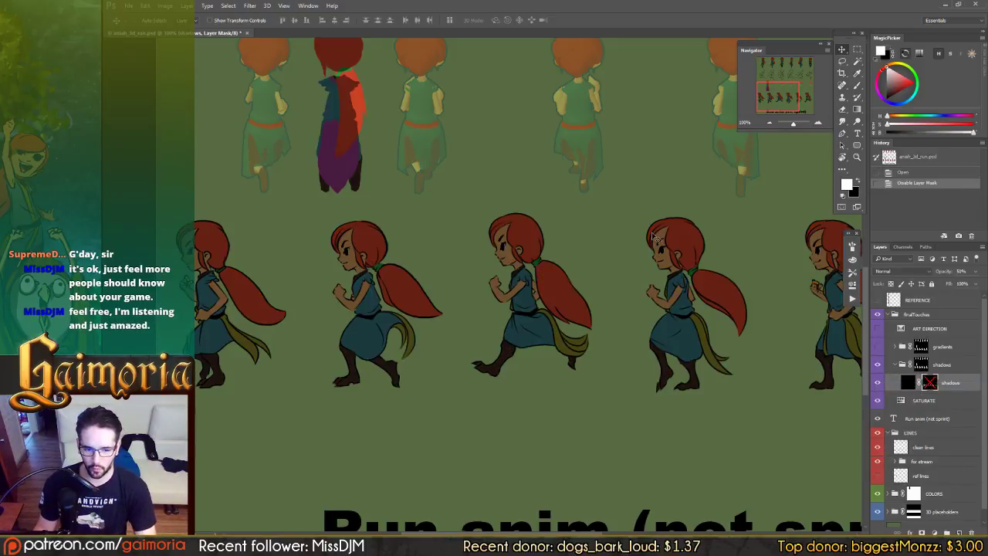
left_click_drag(654, 237, 571, 322)
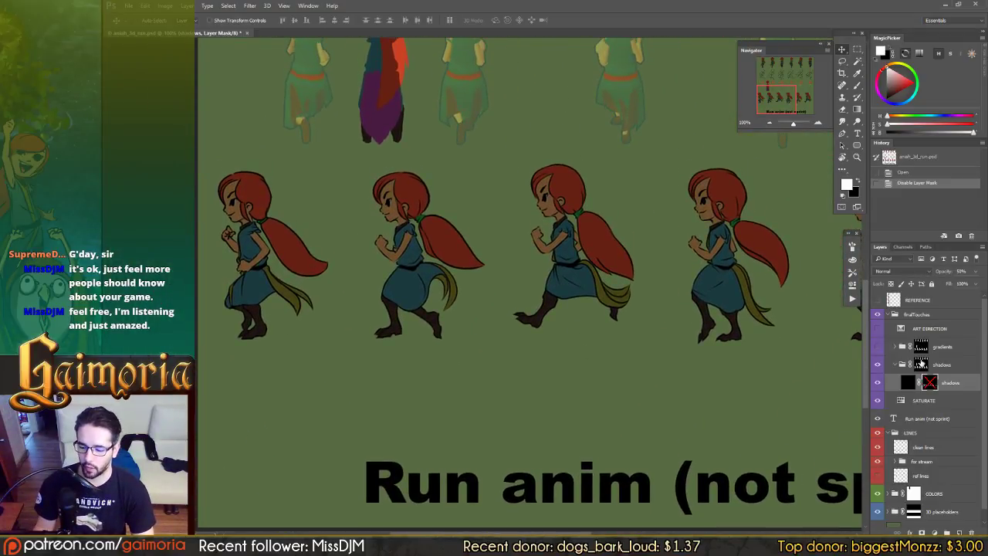
Load the shadows group's mask as a selection and examine the character outlines across all rows of the sheet
left_click(923, 364)
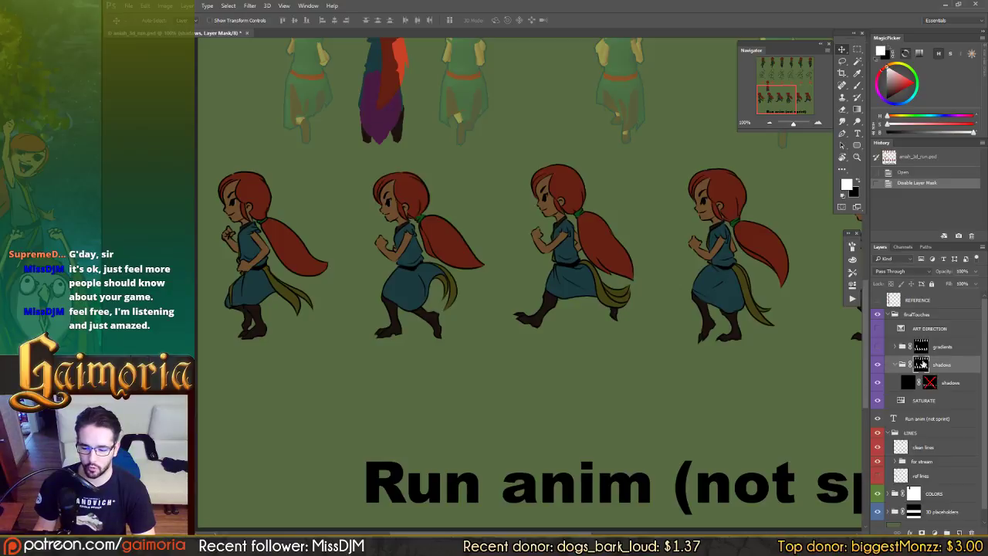
left_click(923, 364, "ctrl")
left_click_drag(566, 198, 619, 480)
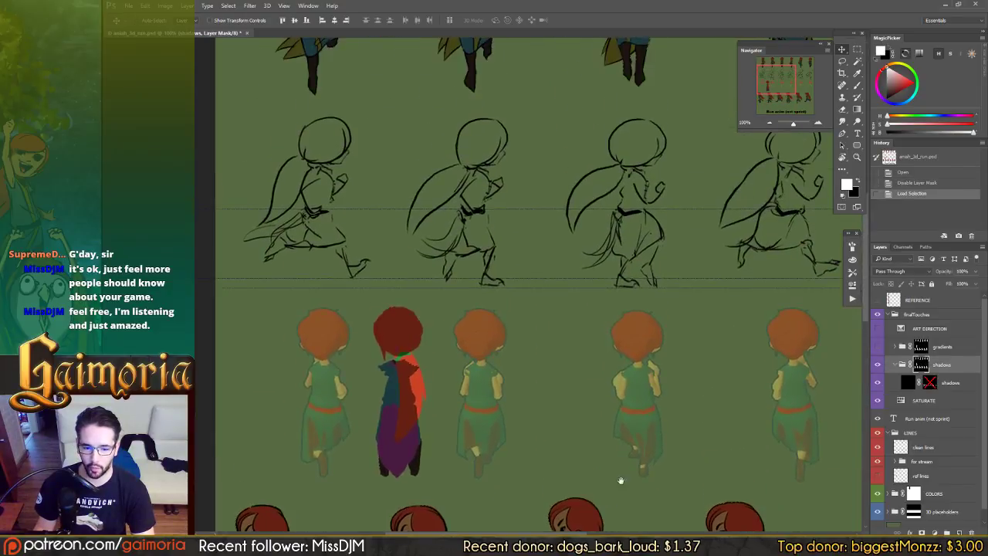
left_click_drag(623, 205, 617, 375)
left_click_drag(507, 368, 286, 324)
left_click_drag(640, 373, 293, 346)
left_click_drag(170, 509, 602, 260)
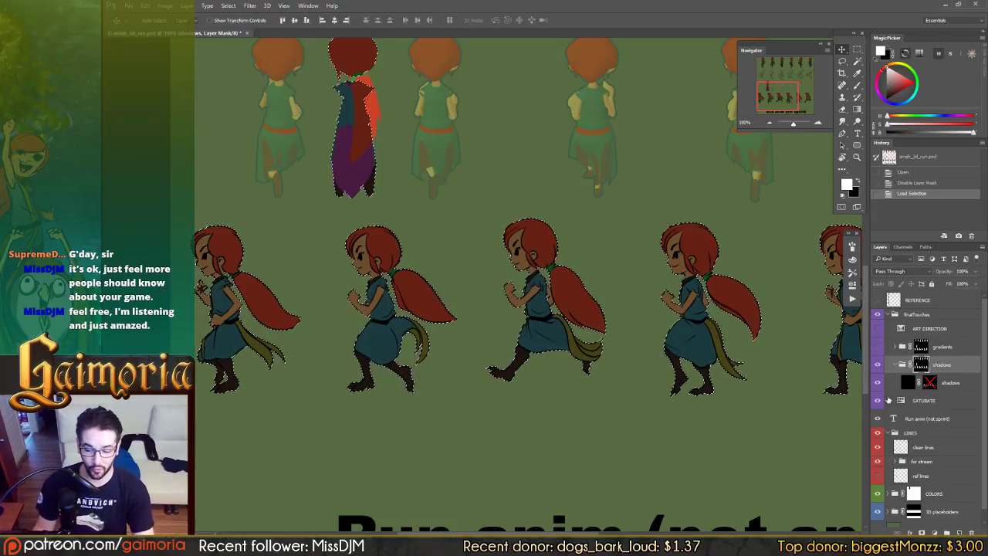
Re-enable the layer mask on the shadows layer and select the SATURATE layer
right_click(928, 382)
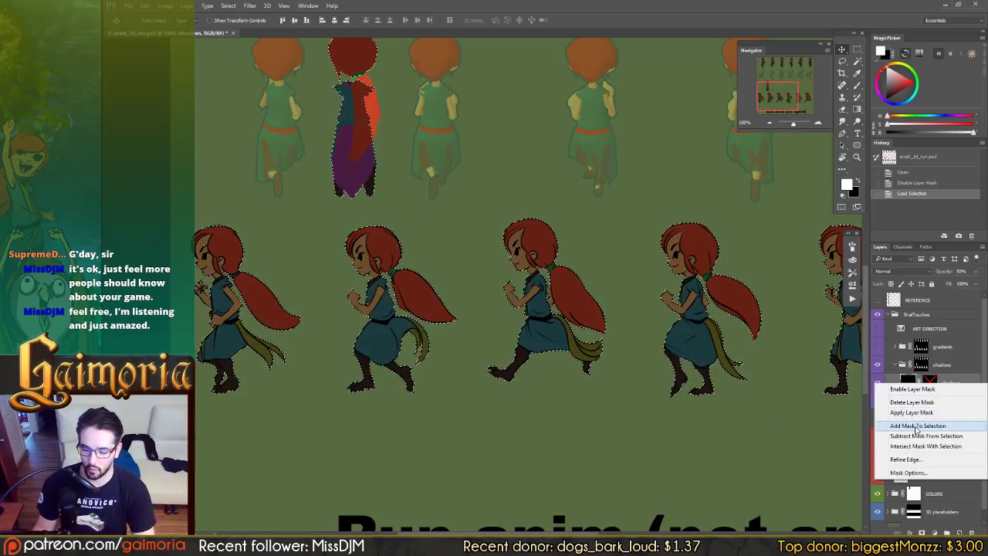
left_click(907, 389)
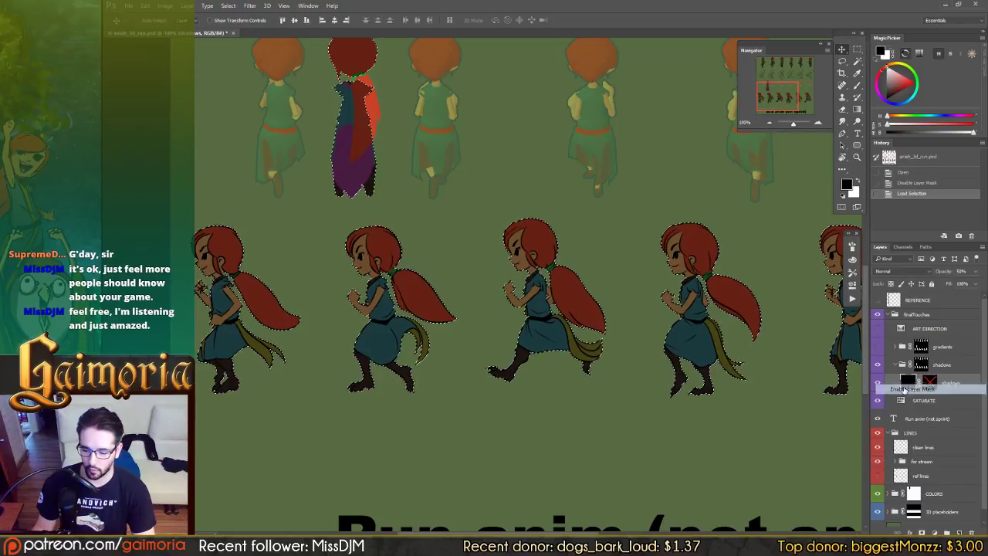
left_click(950, 416)
left_click(951, 403)
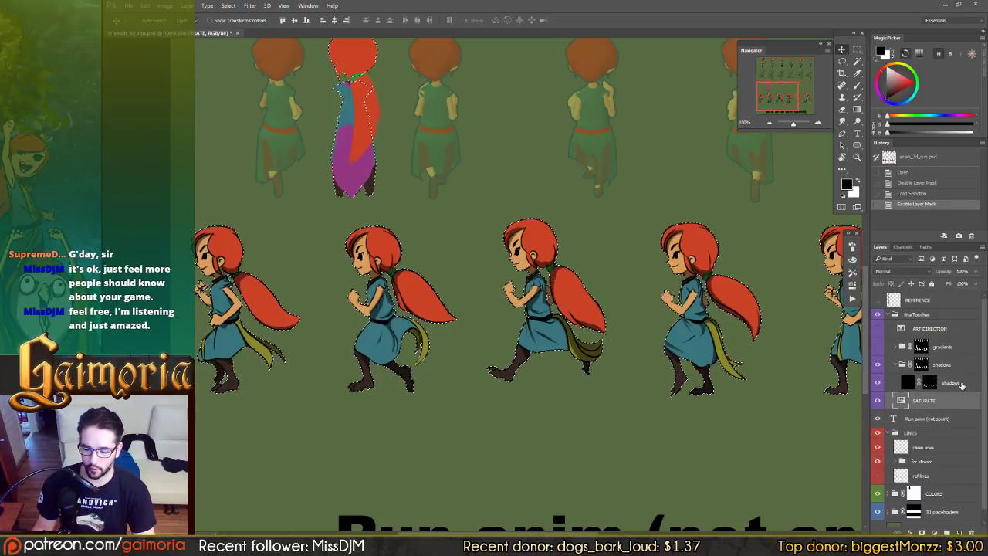
Add a vector mask to the shadows layer, and delete that vector mask again
left_click(961, 385)
left_click(921, 532)
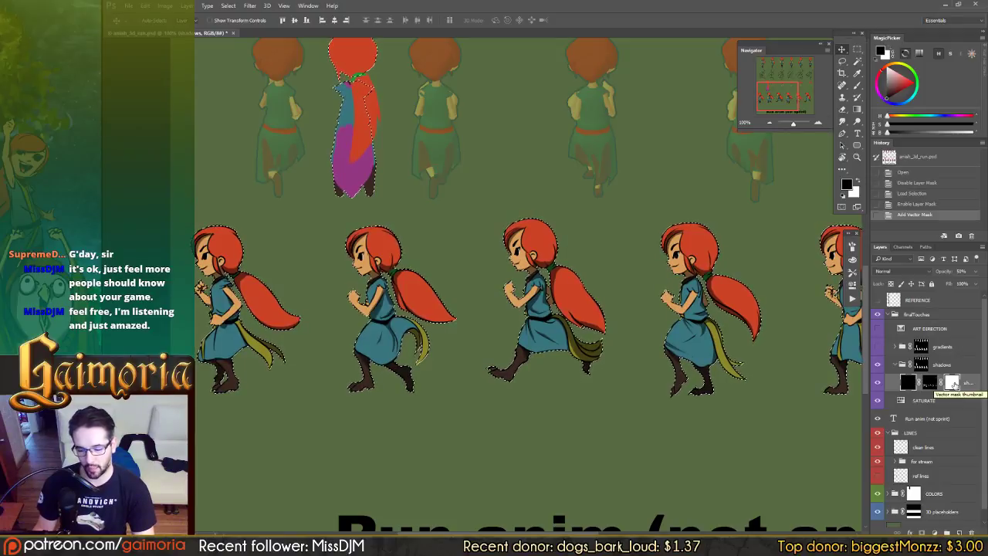
right_click(953, 381)
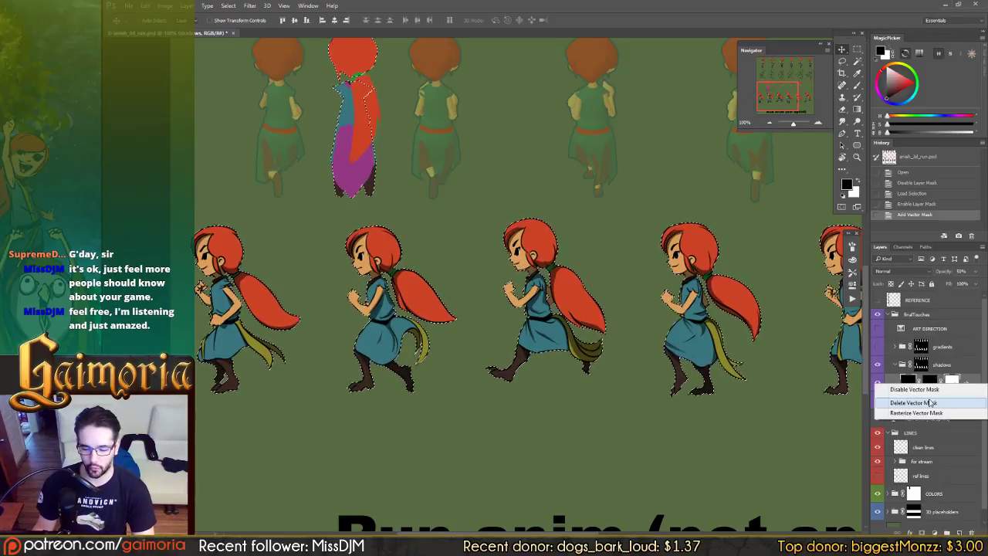
left_click(928, 404)
Clear the selection and disable the layer mask of the shadows group
key("ctrl+d")
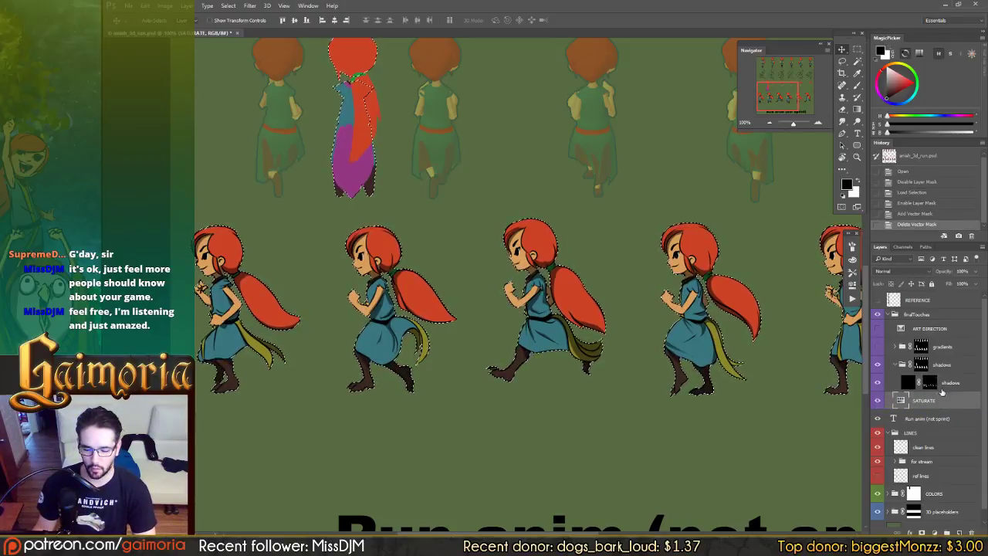
left_click(941, 383)
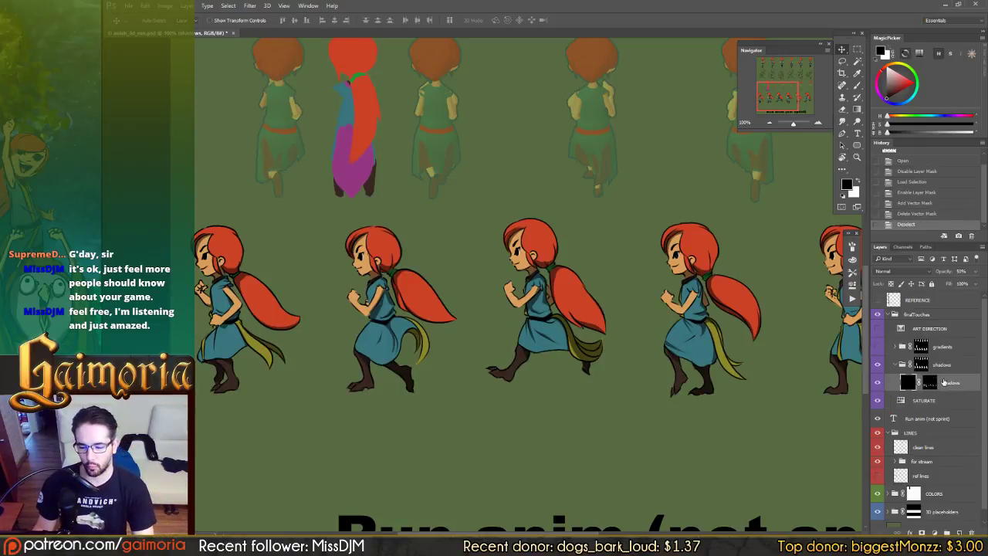
left_click(956, 369)
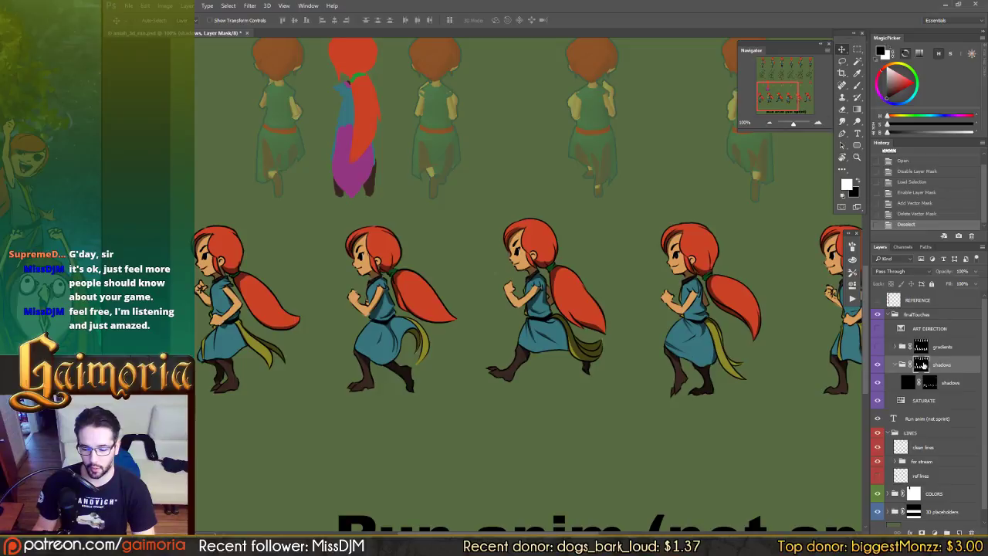
left_click(907, 381)
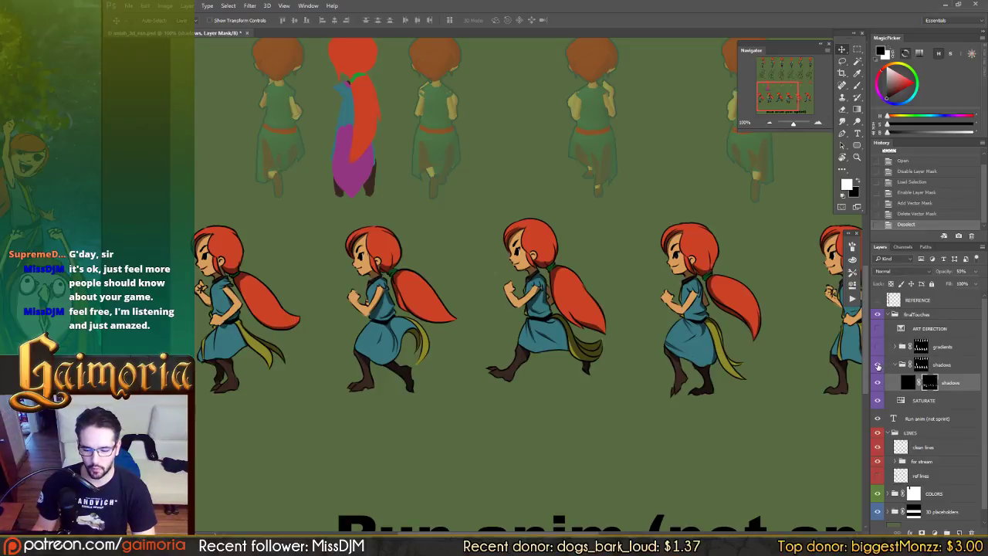
right_click(921, 368)
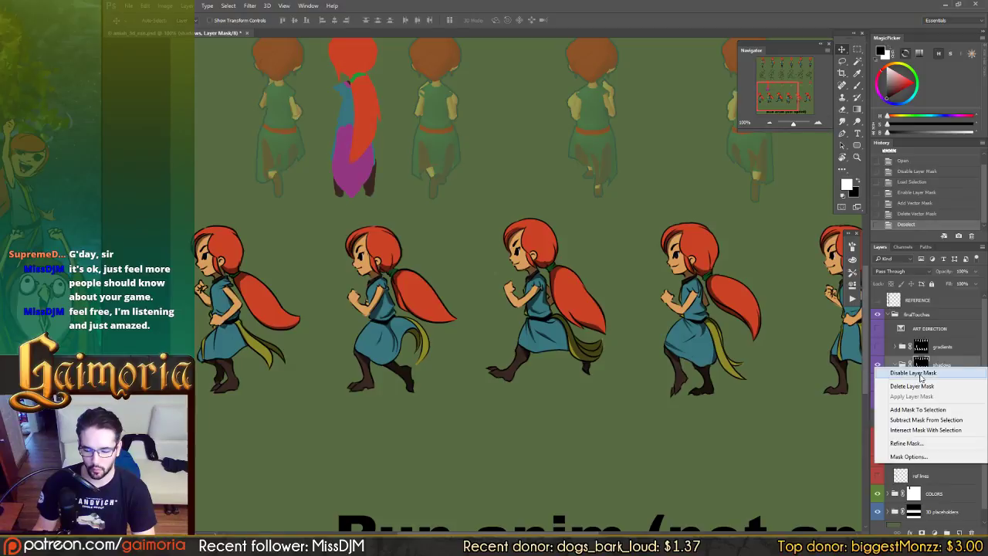
left_click(916, 370)
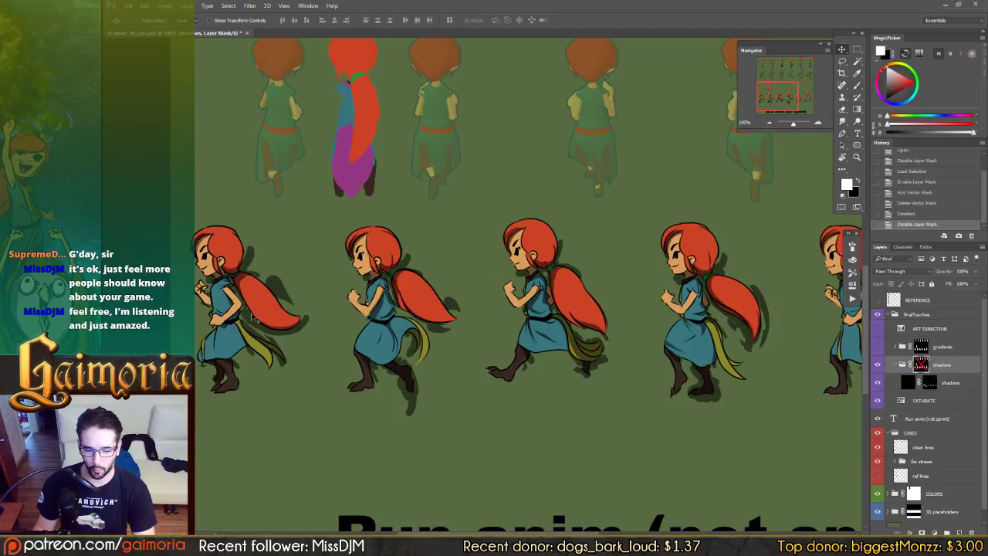
Examine the shadows around the front-view and side-view run frames with the shadows group's mask disabled
left_click_drag(554, 338, 417, 341)
left_click_drag(263, 342, 417, 344)
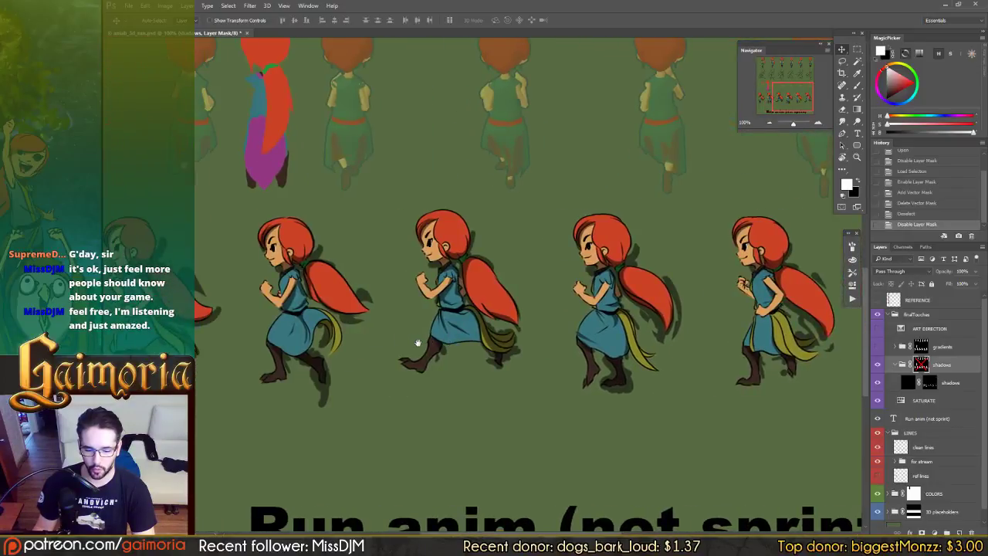
mouse_move(436, 216)
left_mouse_down()
mouse_move(530, 319)
mouse_move(557, 412)
left_mouse_up()
left_click_drag(556, 240, 565, 345)
scroll(565, 344, "up", 3)
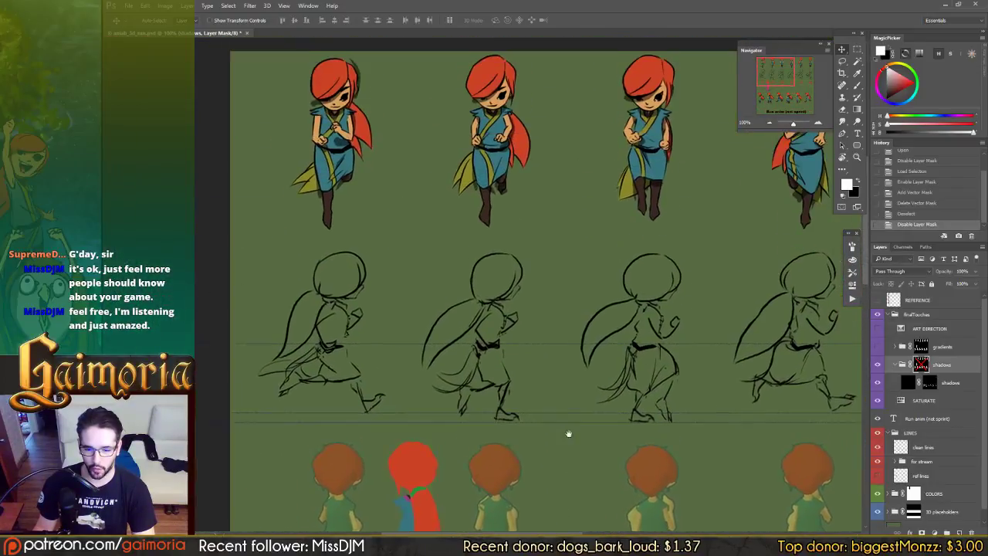
scroll(568, 334, "down", 6)
scroll(535, 291, "up", 12)
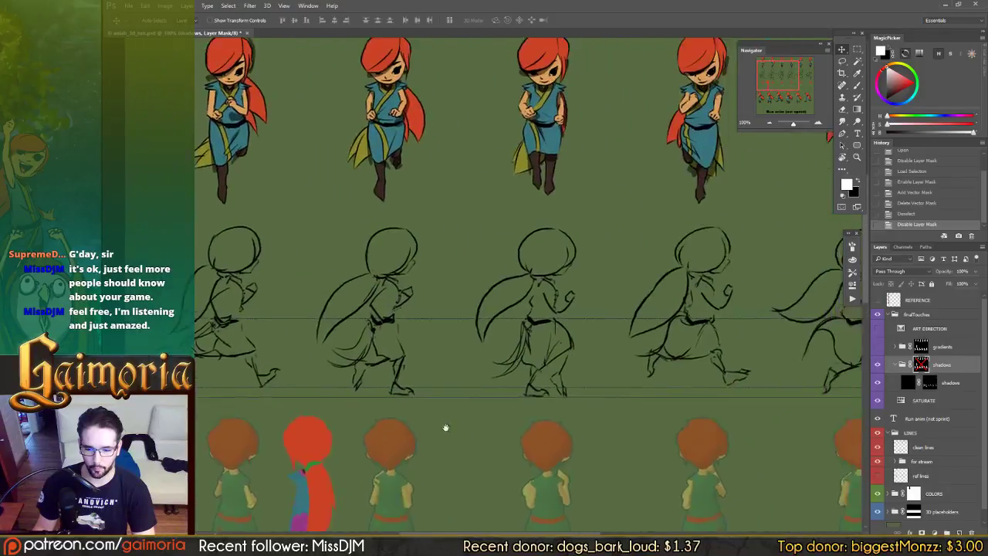
scroll(577, 186, "down", 8)
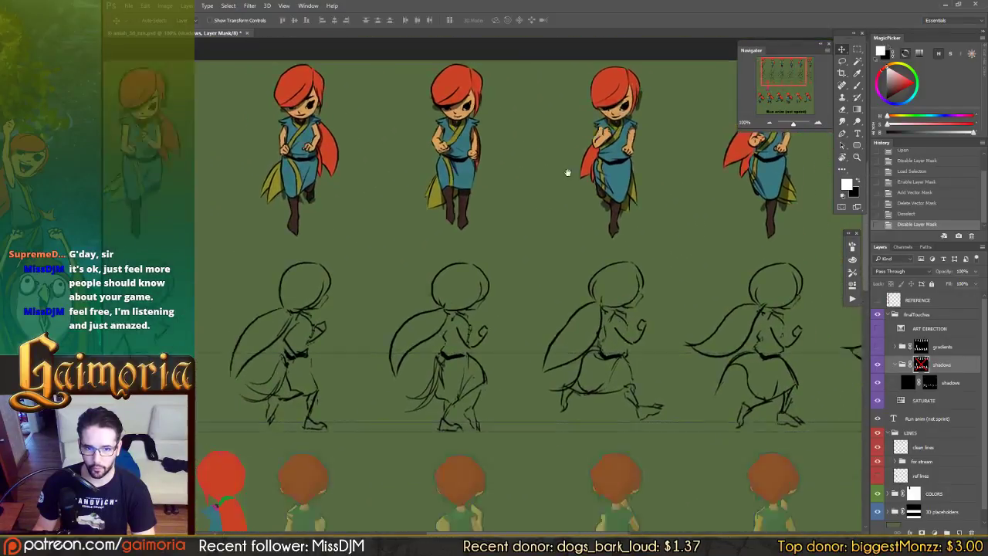
left_click_drag(391, 193, 348, 196)
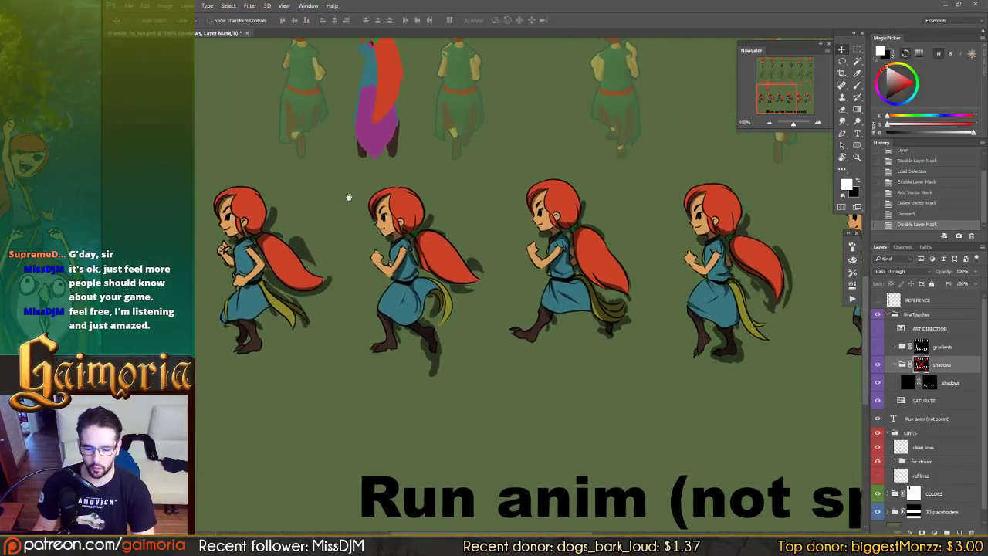
Expand the COLORS group and load its base-colour layers, from ponies up to pony band, as one combined selection
scroll(931, 449, "down", 1)
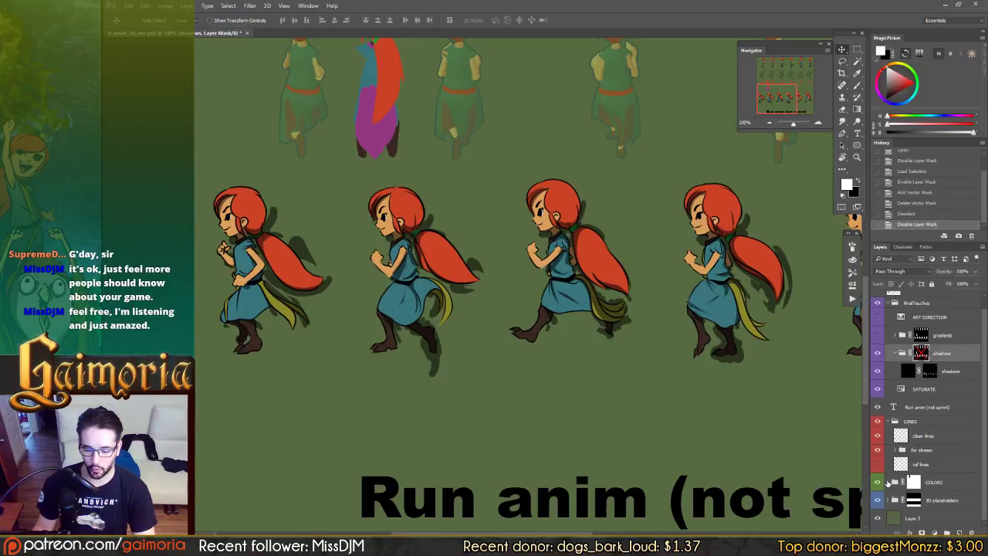
left_click(893, 482)
left_click(901, 464, "ctrl")
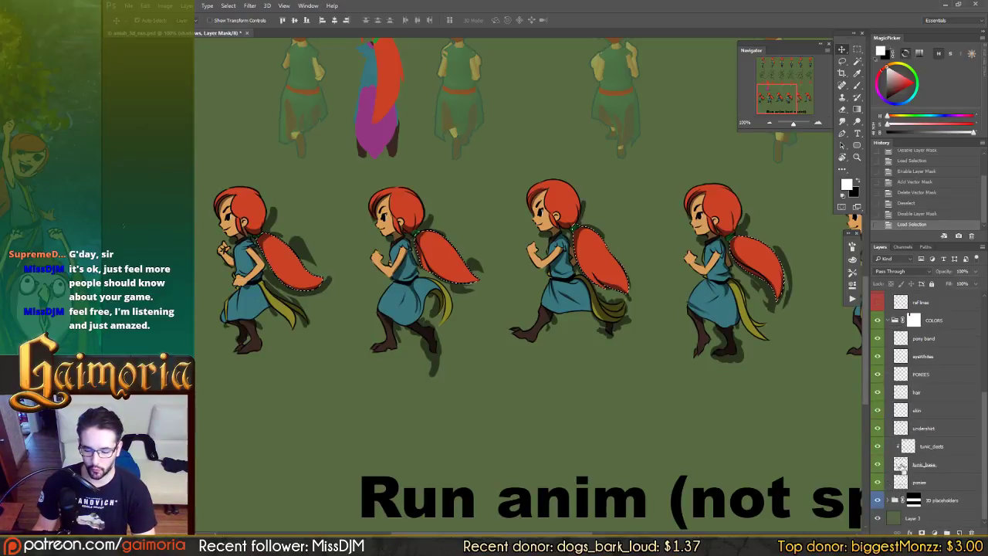
left_click(902, 464, "ctrl+shift")
left_click(902, 429, "ctrl+shift")
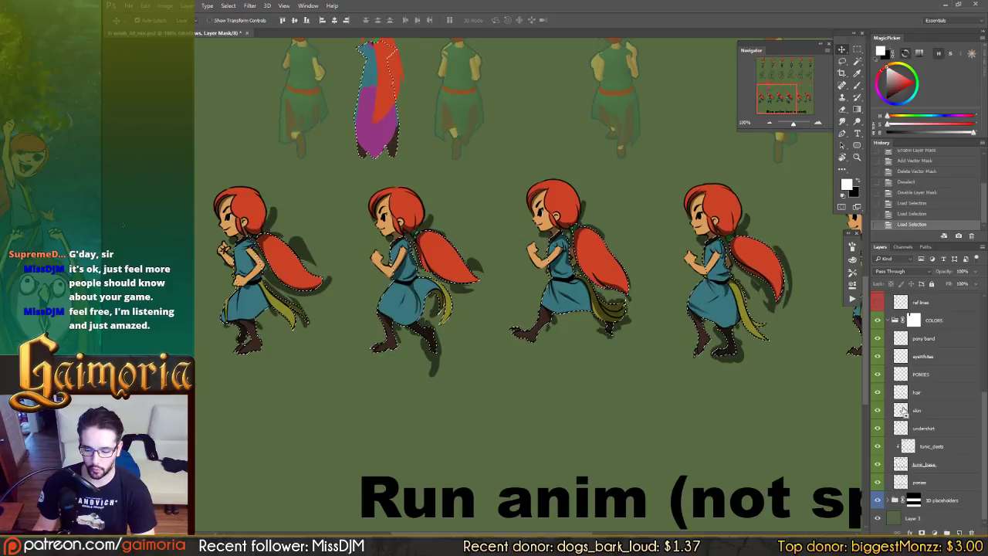
left_click(902, 409, "ctrl+shift")
left_click(900, 392, "ctrl+shift")
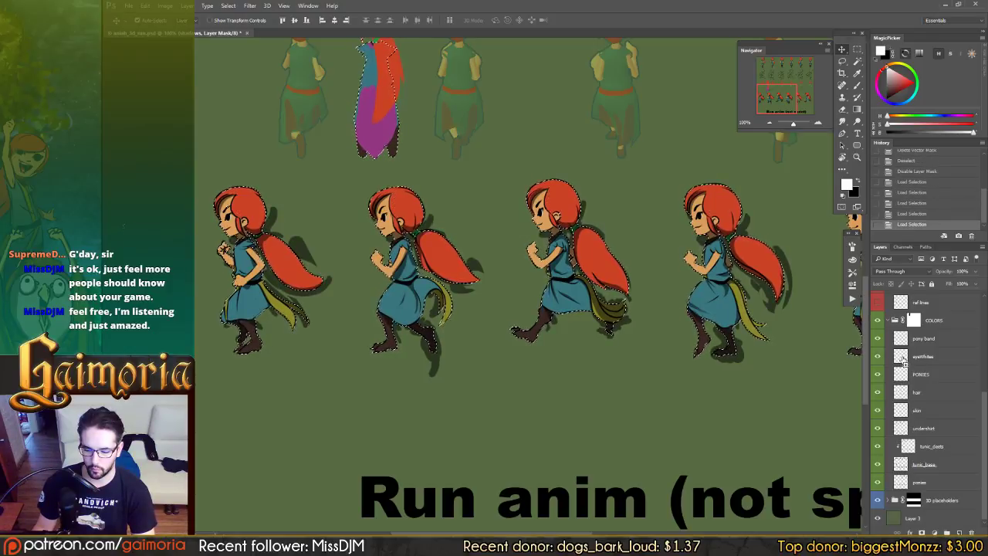
left_click(904, 356, "ctrl+shift")
left_click(903, 339, "ctrl+shift")
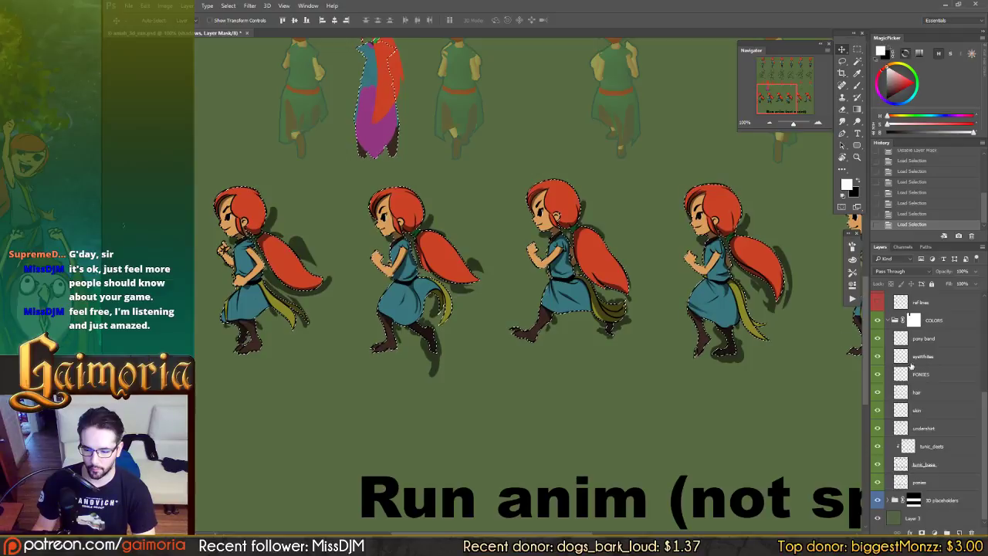
Re-enable the shadows group's layer mask and clear the combined character selection
scroll(906, 369, "up", 2)
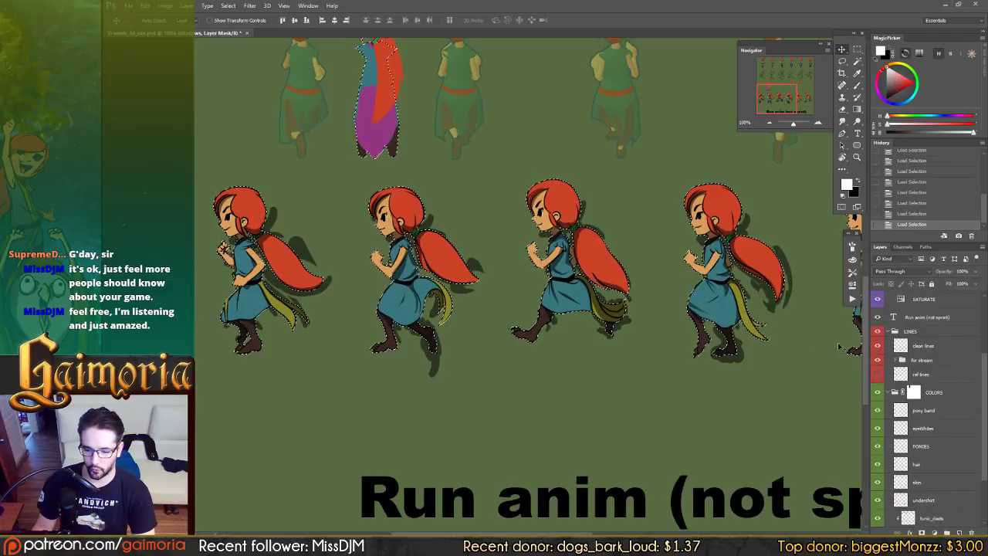
left_click_drag(785, 315, 781, 339)
scroll(921, 366, "up", 3)
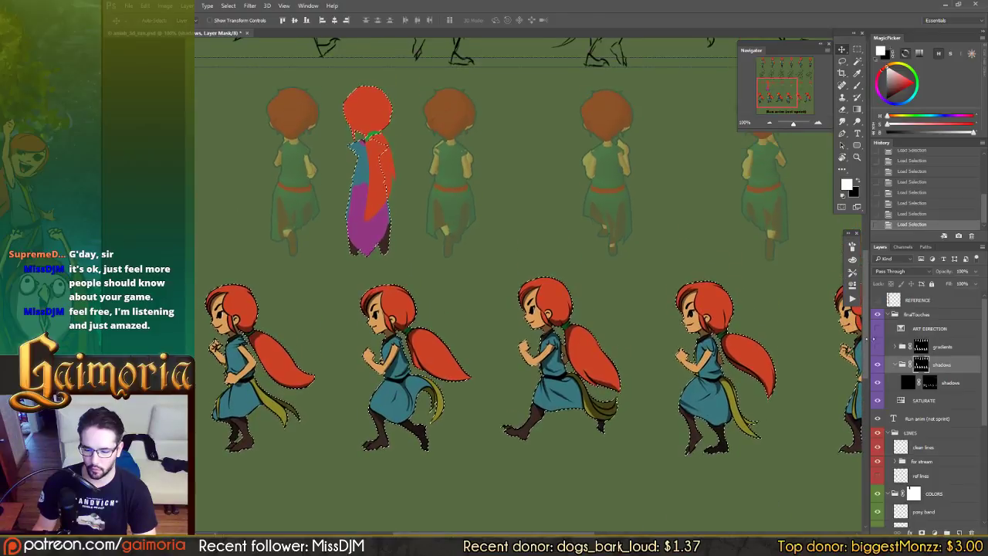
key("ctrl+d")
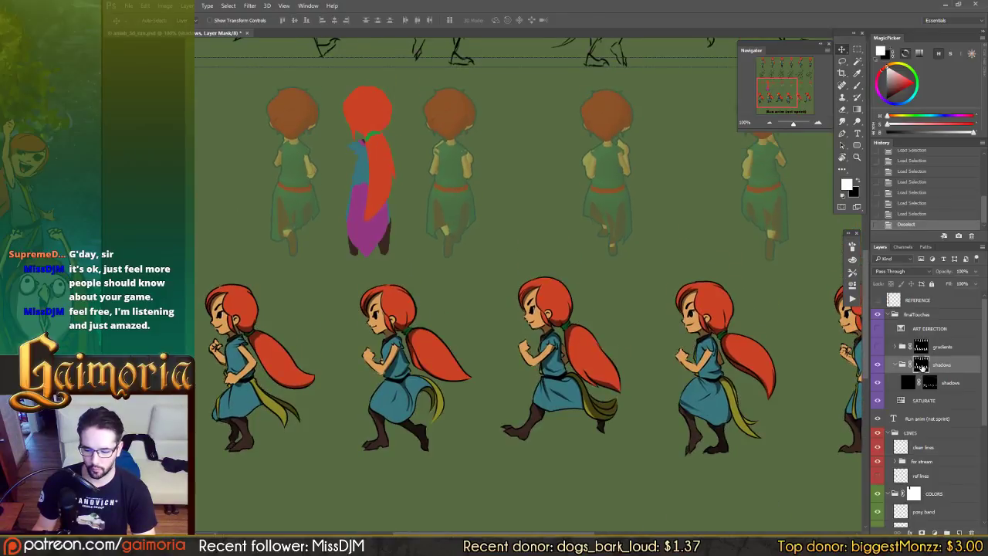
Target the shadows layer's mask, switch back to the shadows group's mask, and collapse the COLORS group
left_click_drag(731, 377, 706, 375)
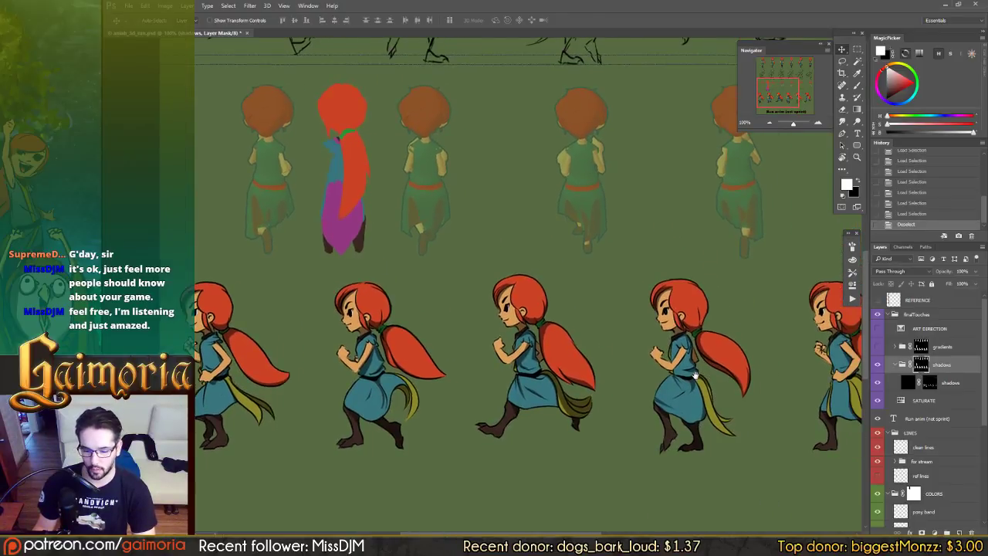
left_click(931, 383)
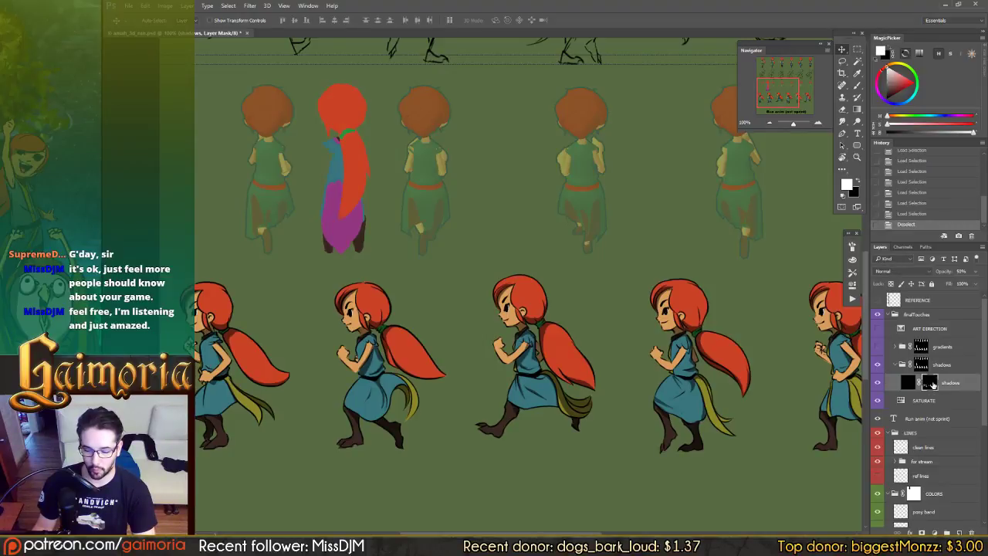
left_click(921, 363)
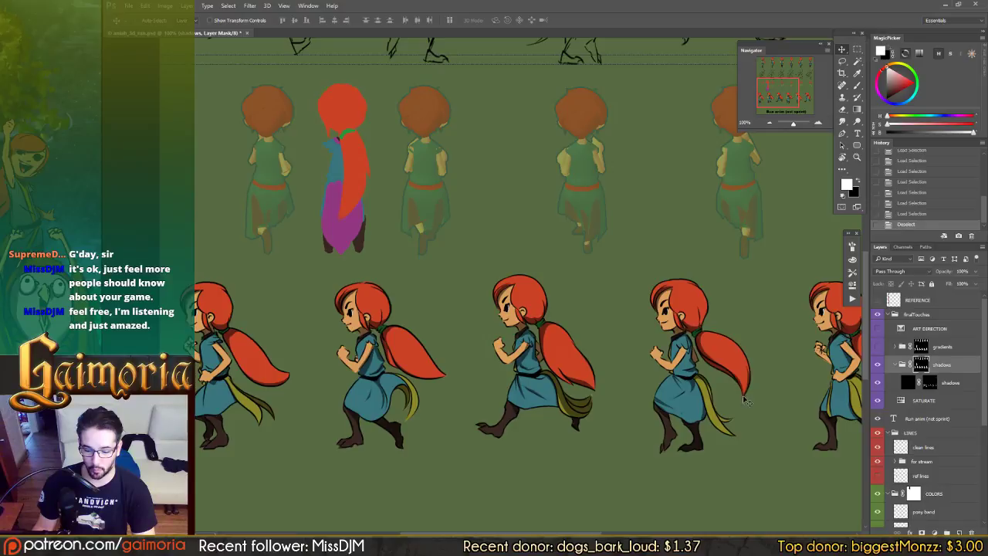
scroll(944, 456, "down", 4)
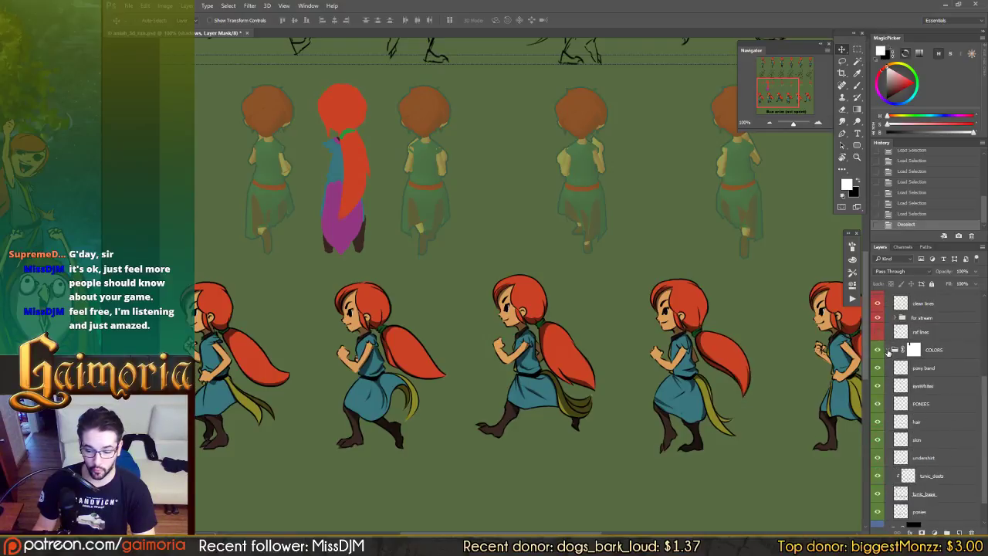
scroll(895, 363, "up", 4)
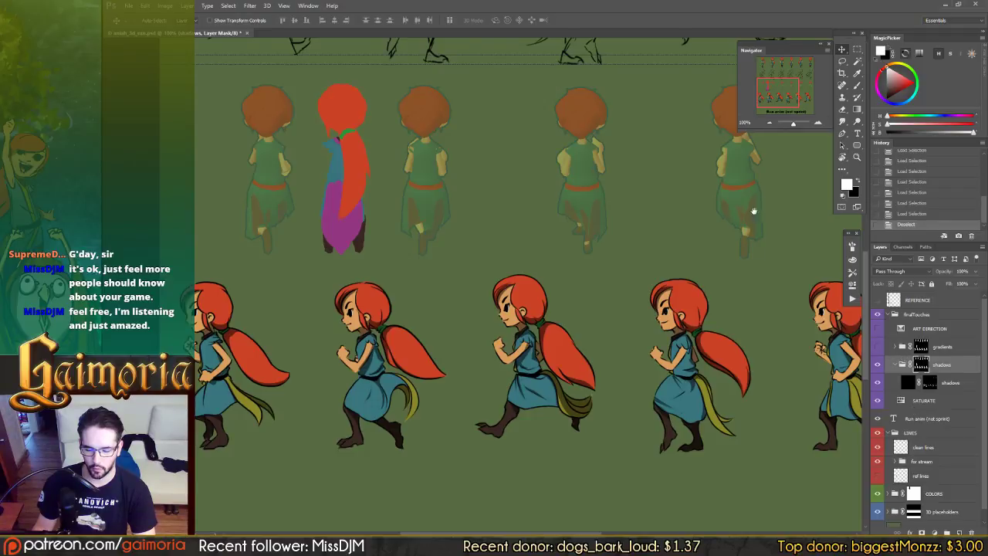
Examine the masked shadows across the rows of run frames, comparing the shadows layer's mask with the group's mask
left_click_drag(754, 210, 711, 427)
mouse_move(566, 152)
left_mouse_down()
mouse_move(635, 278)
mouse_move(648, 339)
left_mouse_up()
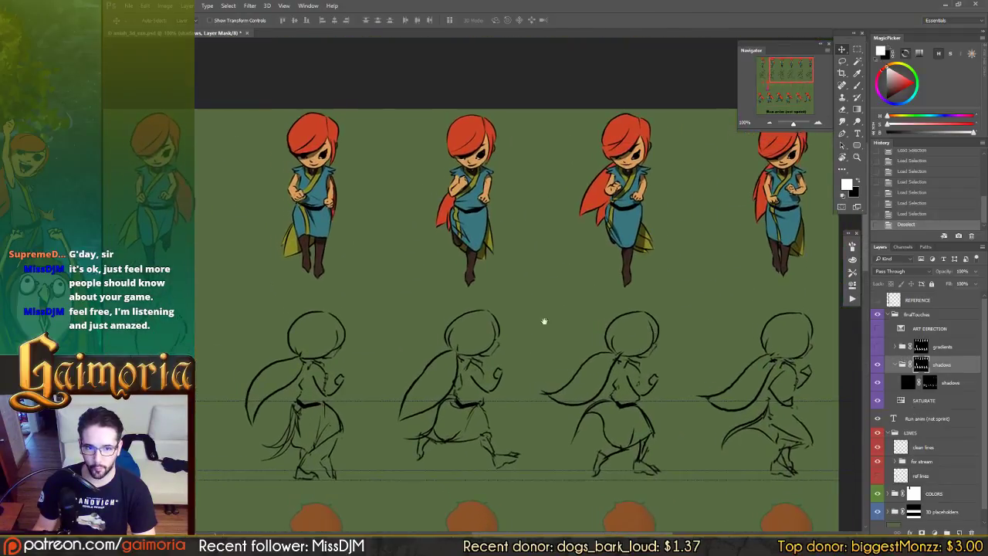
left_click_drag(544, 320, 648, 326)
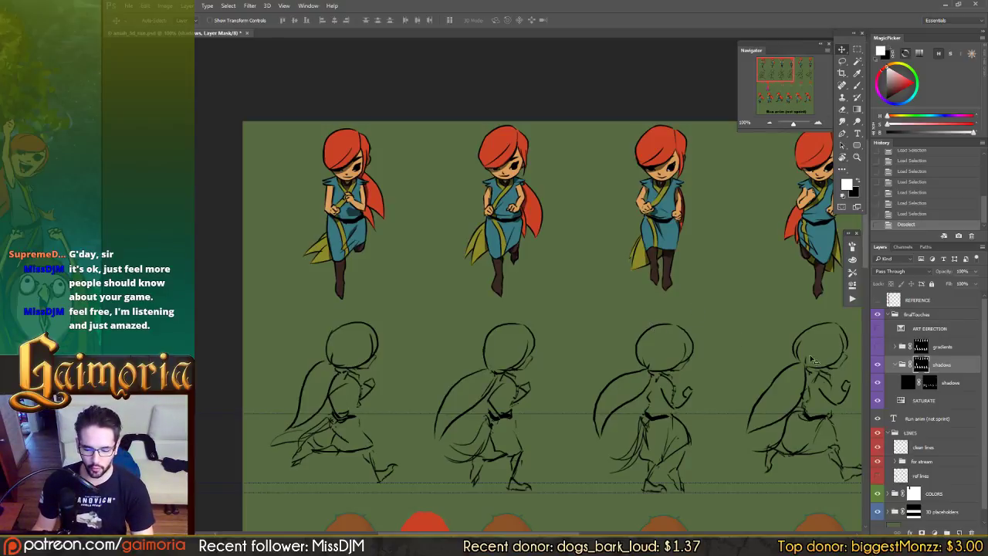
left_click(926, 381)
left_click(916, 365)
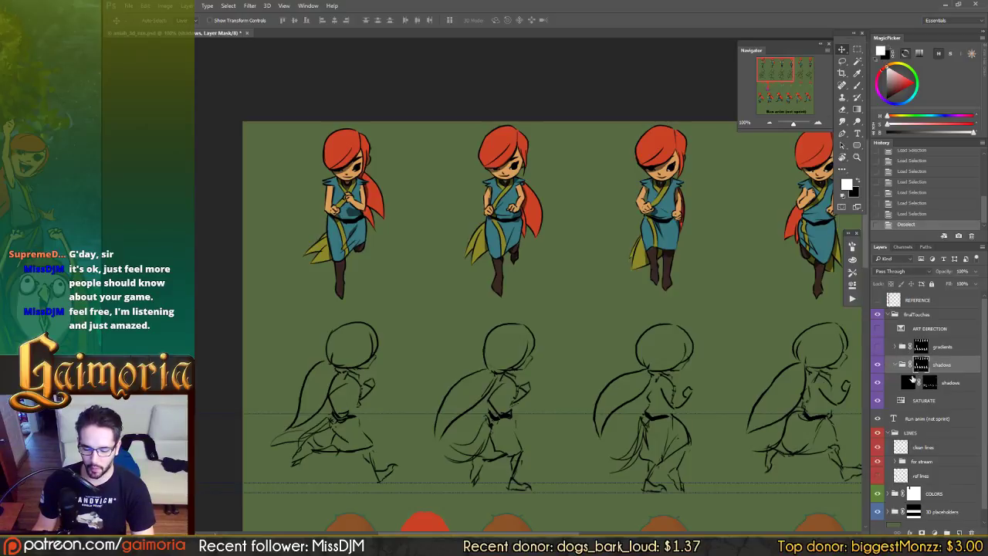
scroll(691, 398, "down", 10)
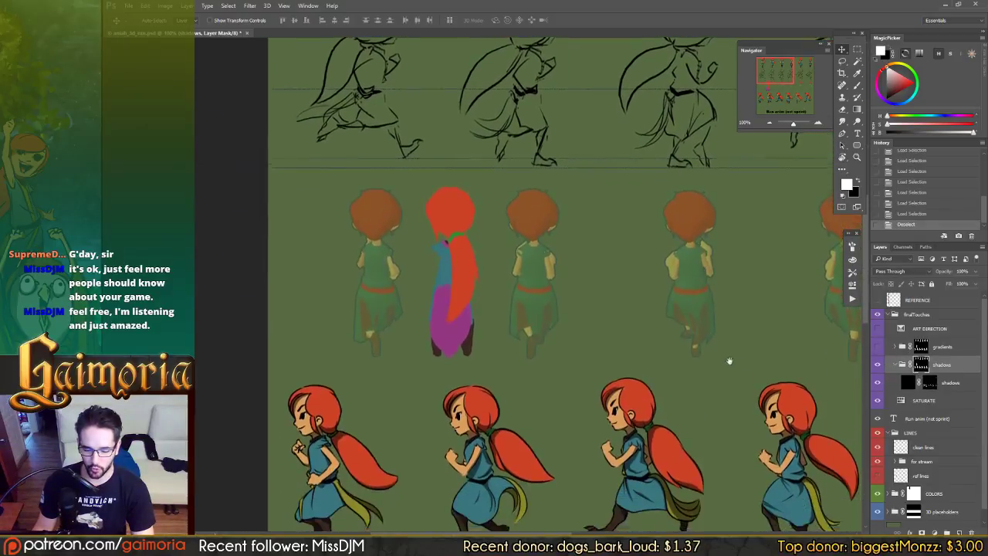
left_click_drag(733, 316, 753, 352)
scroll(690, 293, "up", 8)
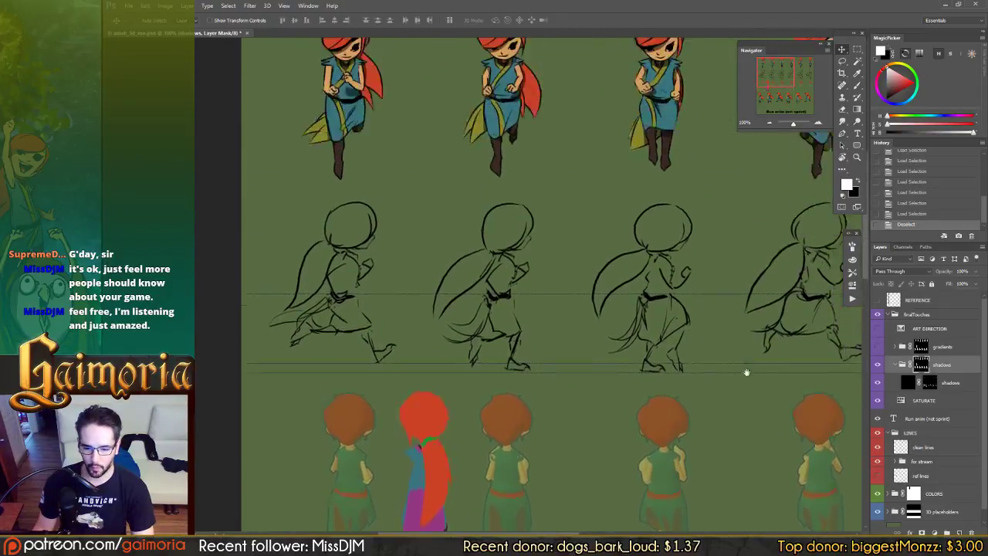
Look through the layers inside the gradients group and toggle the group's visibility to compare the front-view frames
left_click(896, 348)
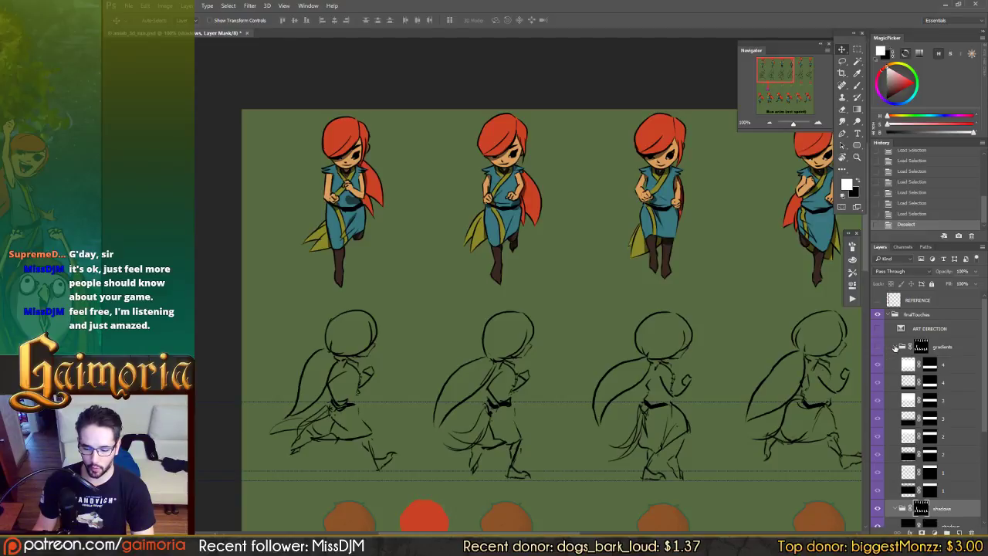
left_click(896, 347)
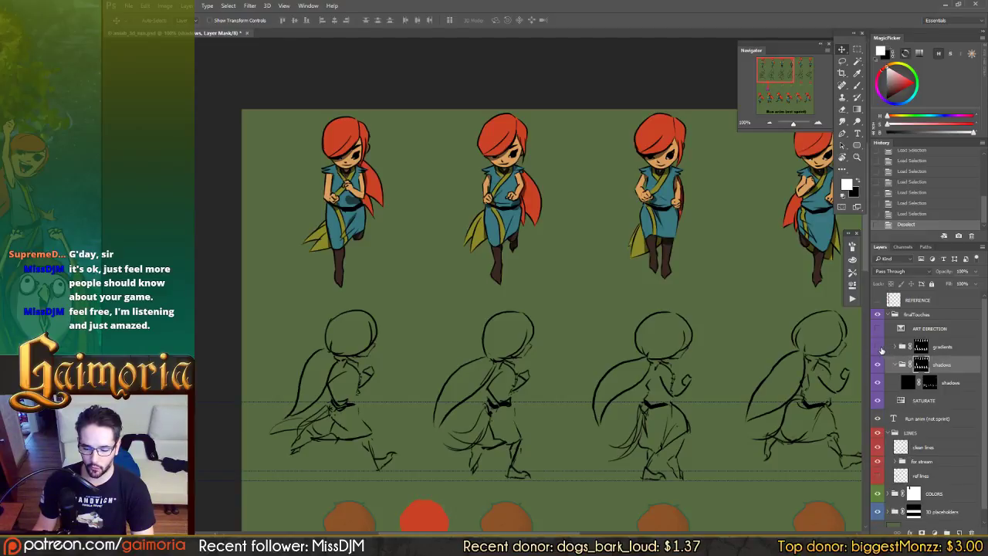
left_click(876, 348)
left_click(877, 348)
left_click(877, 348)
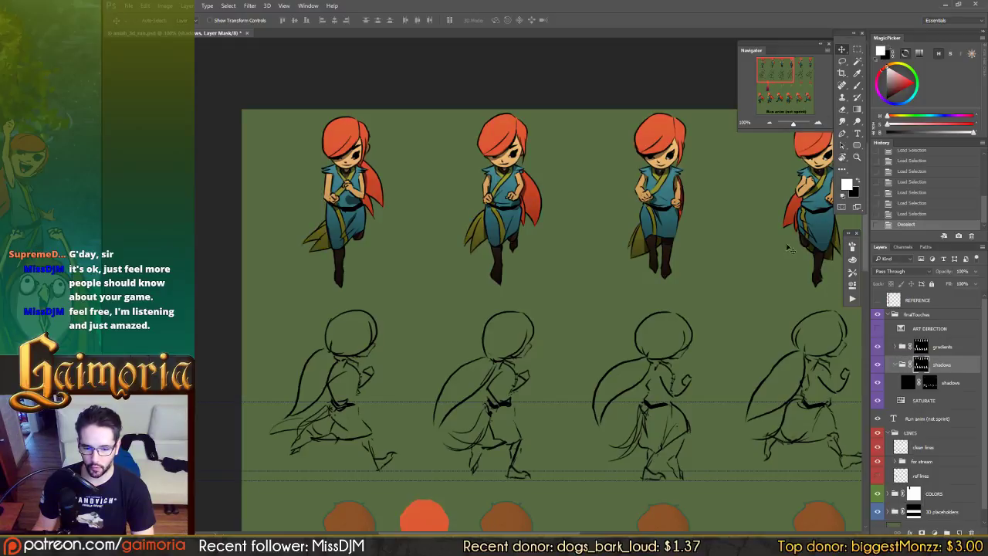
Inspect the gradients on the side-view run frames and switch off the gradients group for comparison
scroll(577, 346, "down", 10)
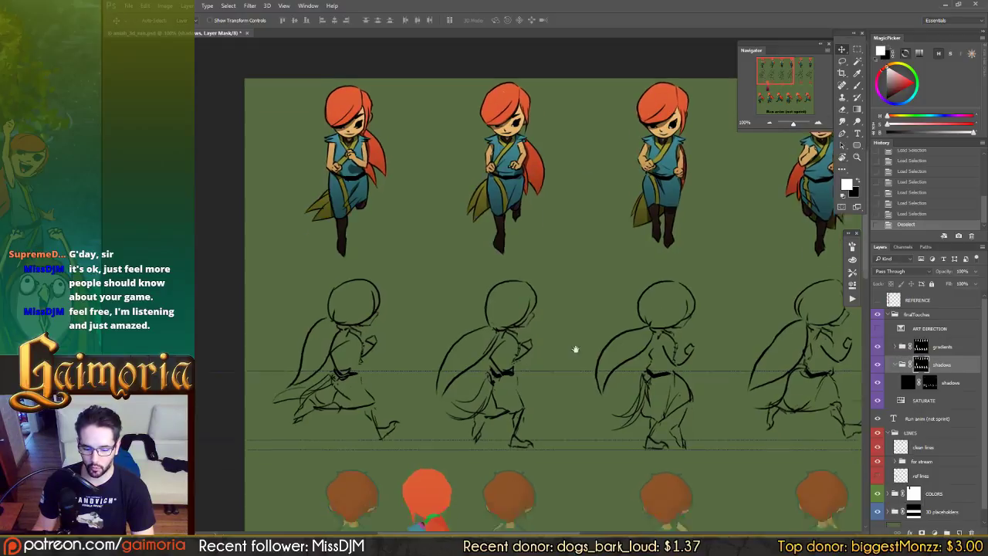
scroll(592, 347, "down", 2)
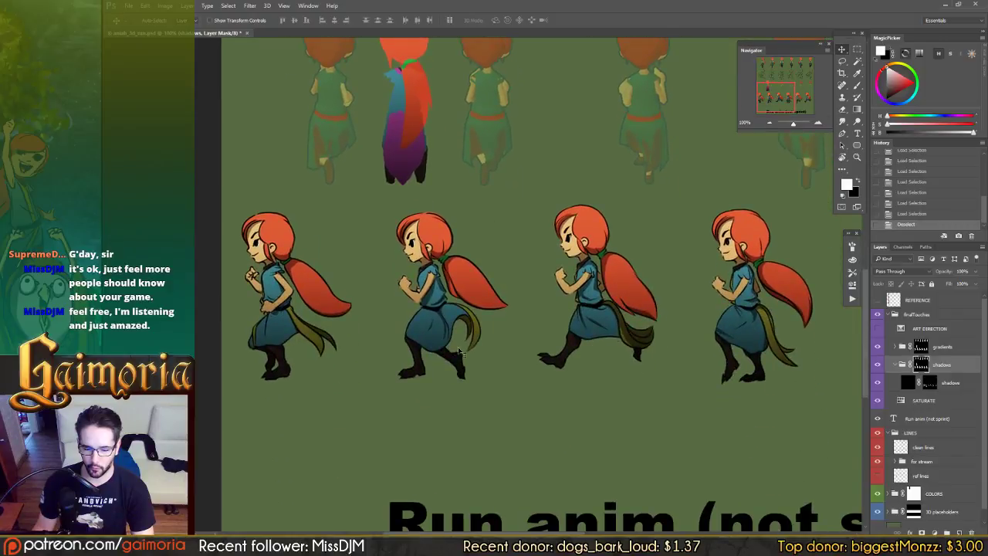
left_click(878, 348)
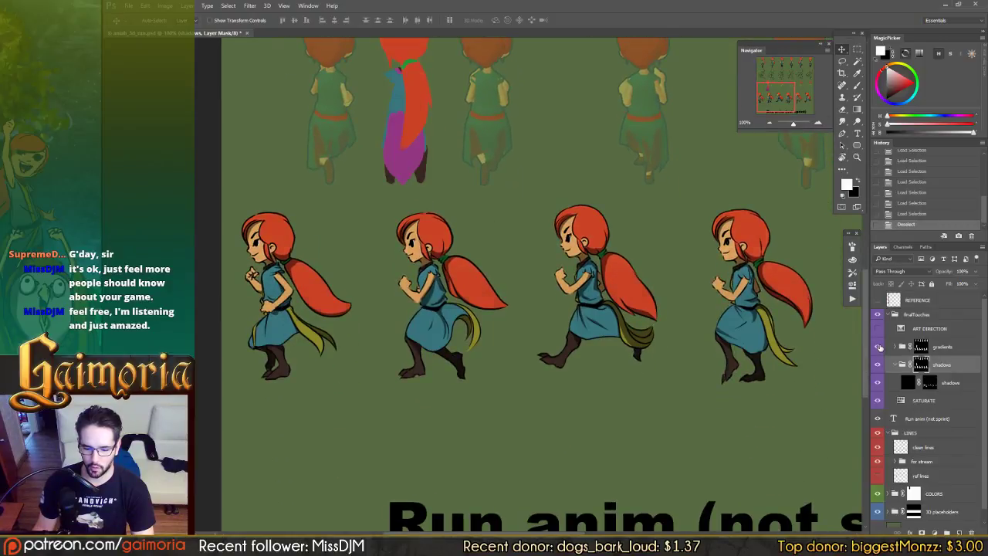
Toggle the gradients group's visibility to compare the side-view run frames, leaving the group switched on
left_click(878, 348)
left_click(878, 348)
left_click(877, 348)
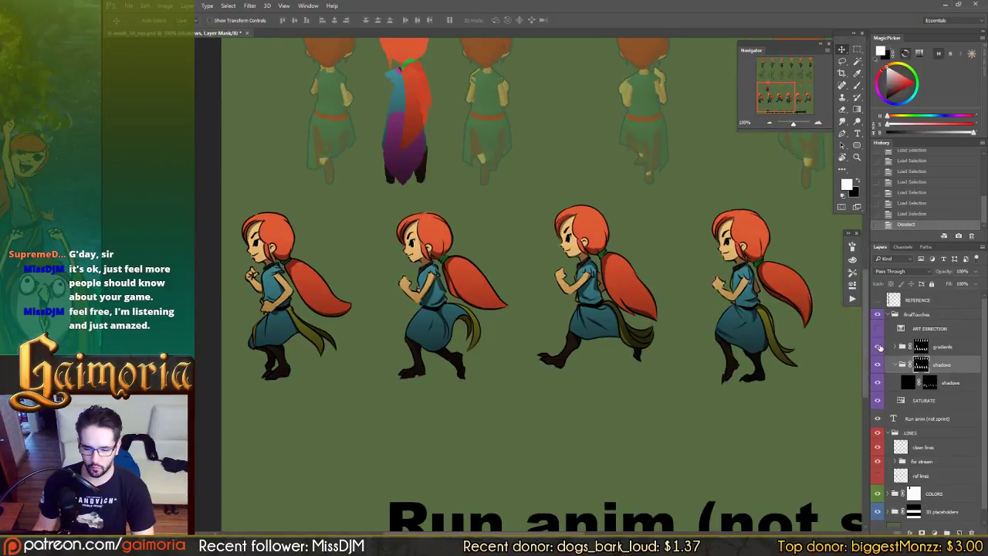
left_click(877, 348)
left_click(877, 348)
Examine the shading with gradients across the side-view, back-view and front-view rows of run frames
left_click_drag(770, 366, 612, 365)
left_click_drag(486, 366, 674, 371)
left_click_drag(440, 370, 676, 343)
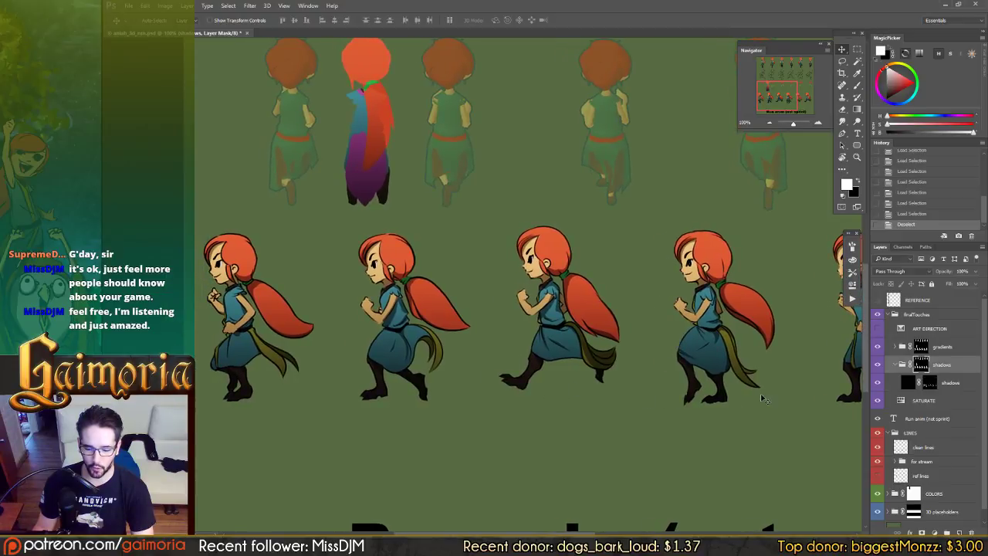
left_click_drag(827, 146, 669, 252)
left_click_drag(732, 205, 668, 269)
left_click_drag(635, 364, 673, 240)
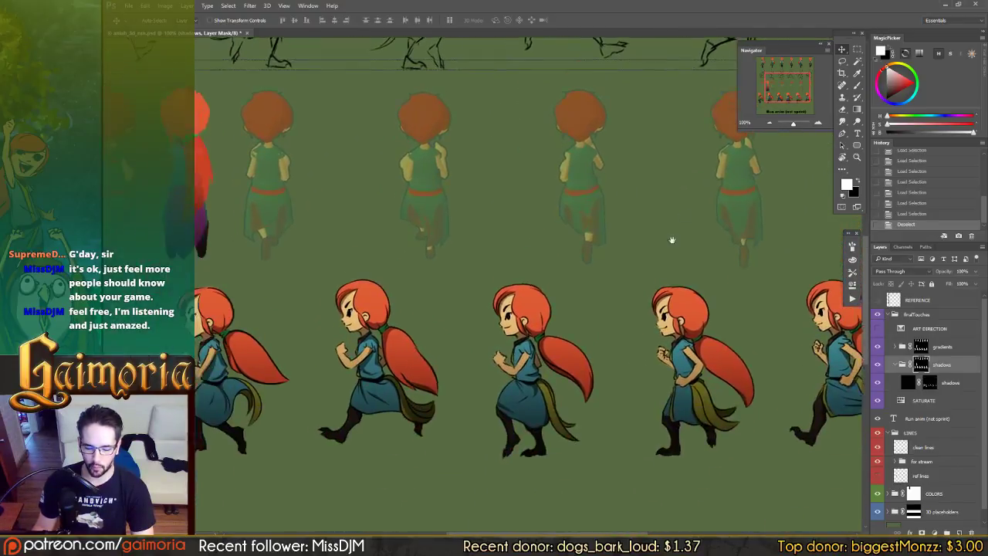
left_click_drag(813, 359, 757, 306)
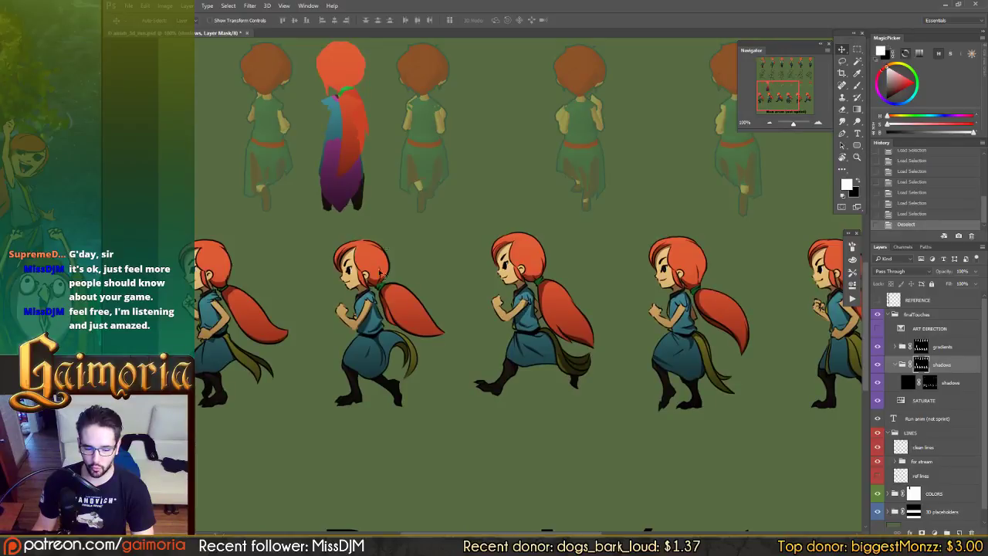
scroll(617, 332, "up", 10)
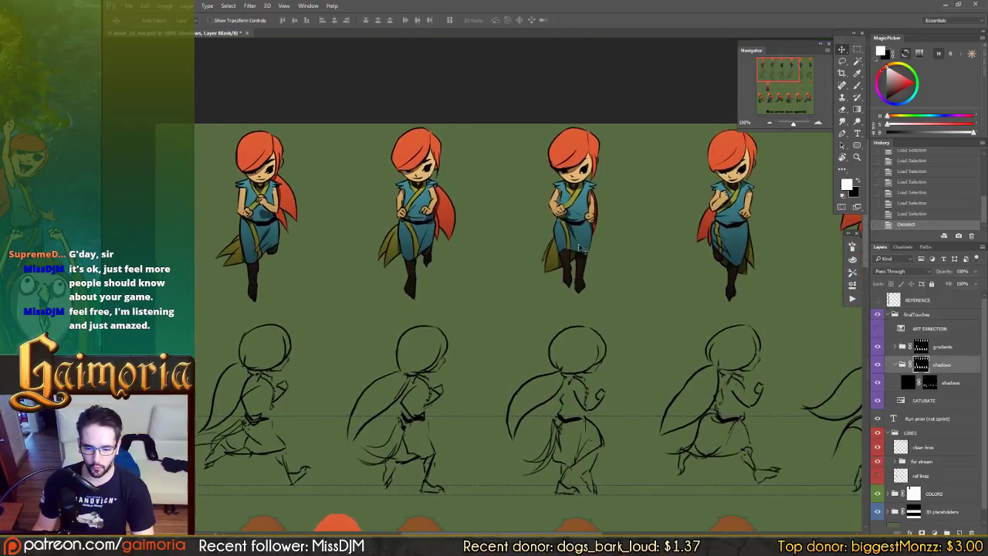
left_click_drag(595, 265, 622, 156)
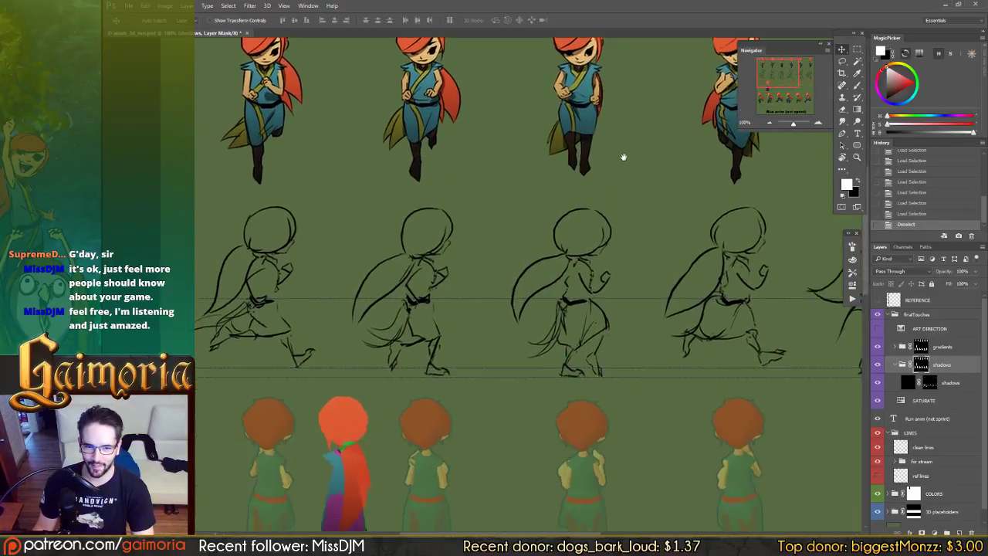
left_click_drag(584, 437, 649, 93)
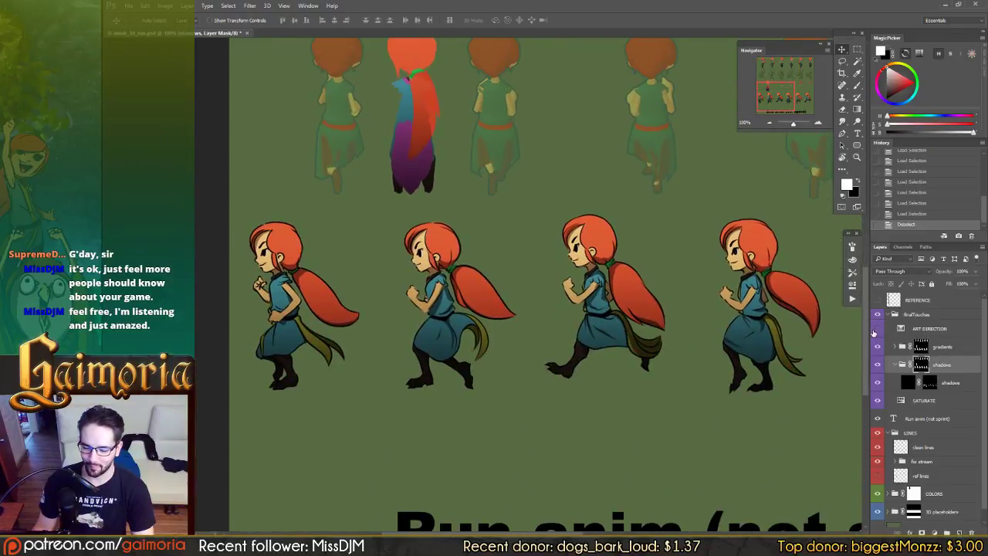
Select and switch on the ART DIRECTION layer, and look through the available adjustment layer types without adding one
left_click(896, 330)
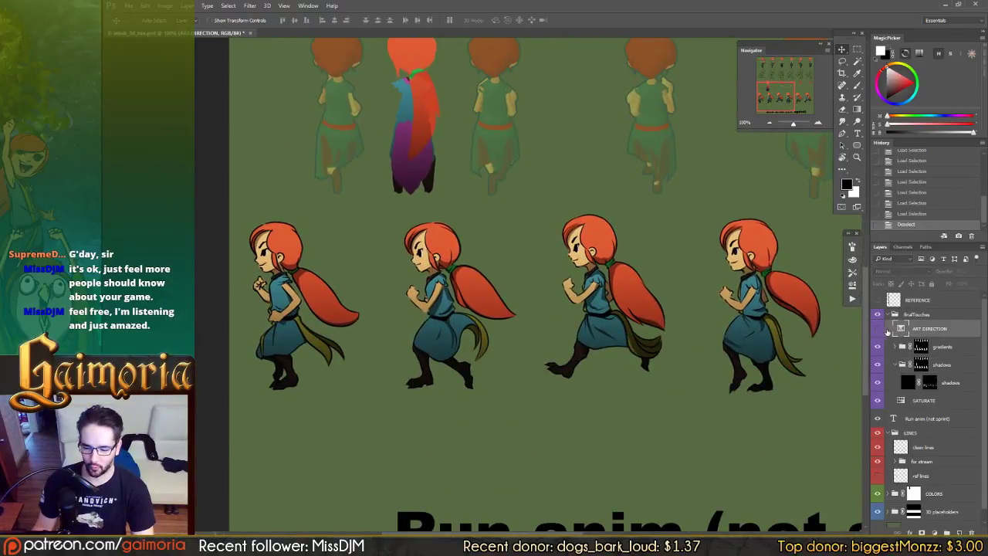
left_click(876, 329)
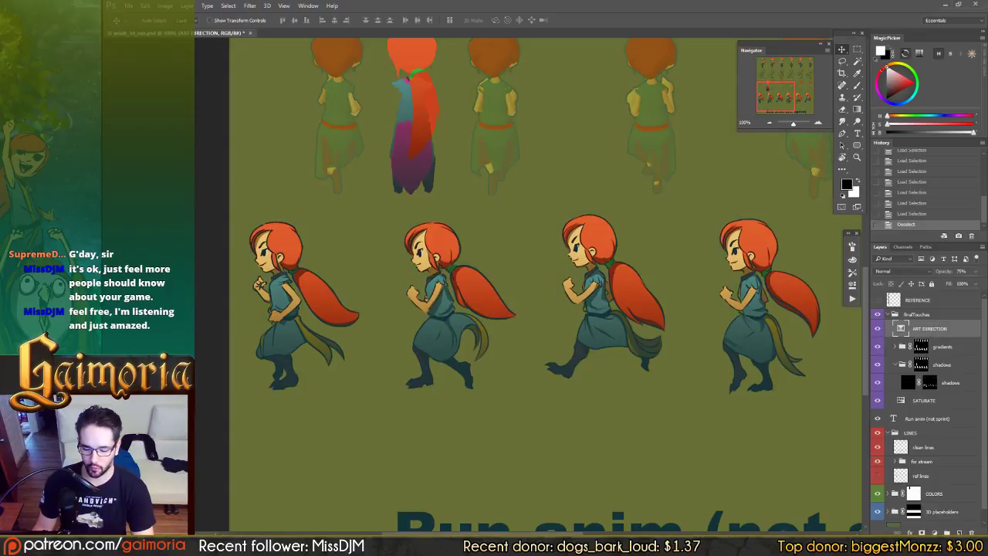
left_click(935, 531)
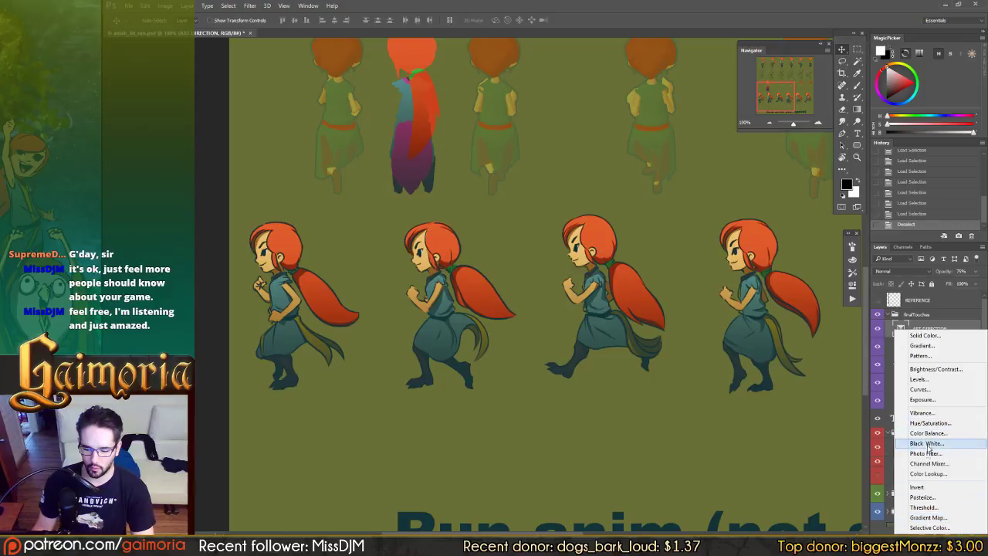
left_click(166, 330)
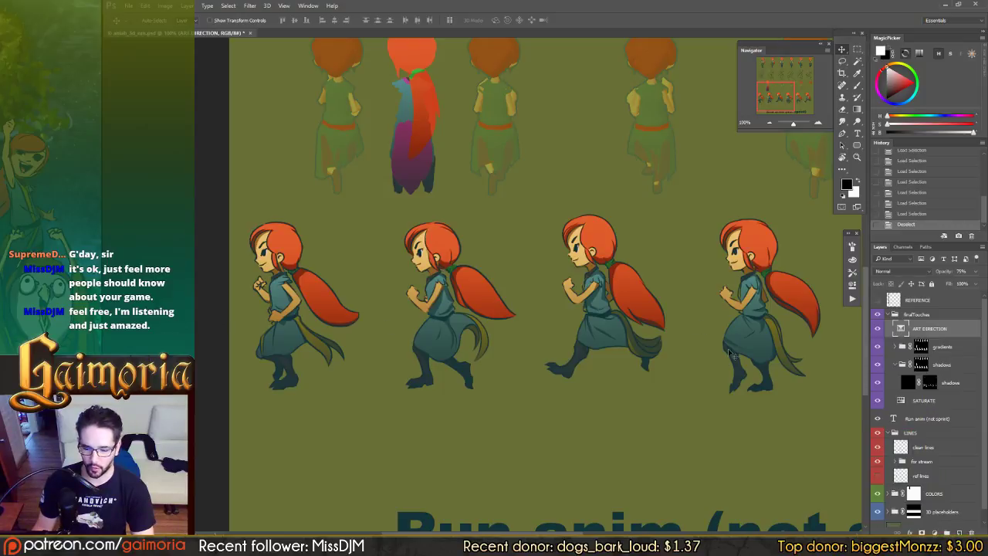
Open the ART DIRECTION layer's Selective Color settings and display the values for Blacks
double_click(903, 331)
left_click(729, 277)
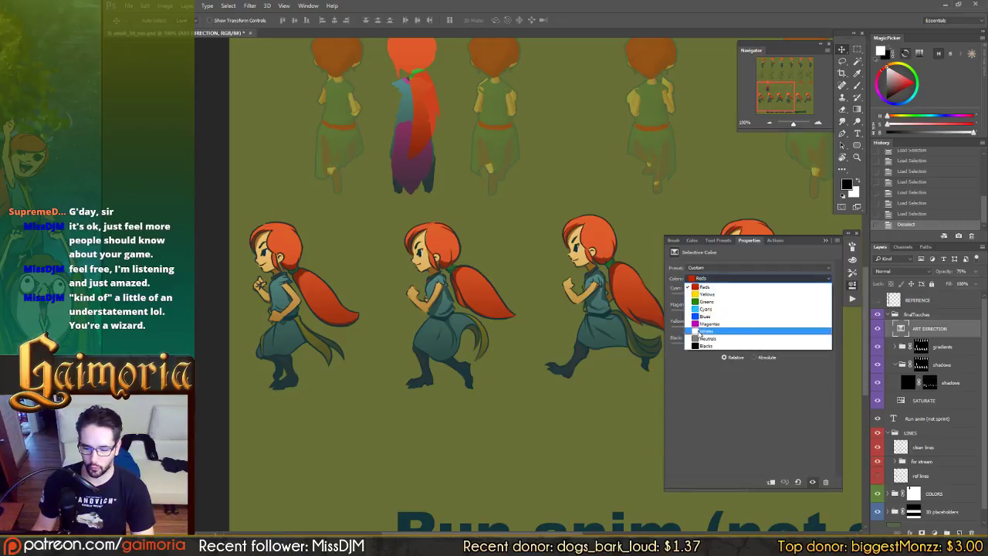
left_click(696, 343)
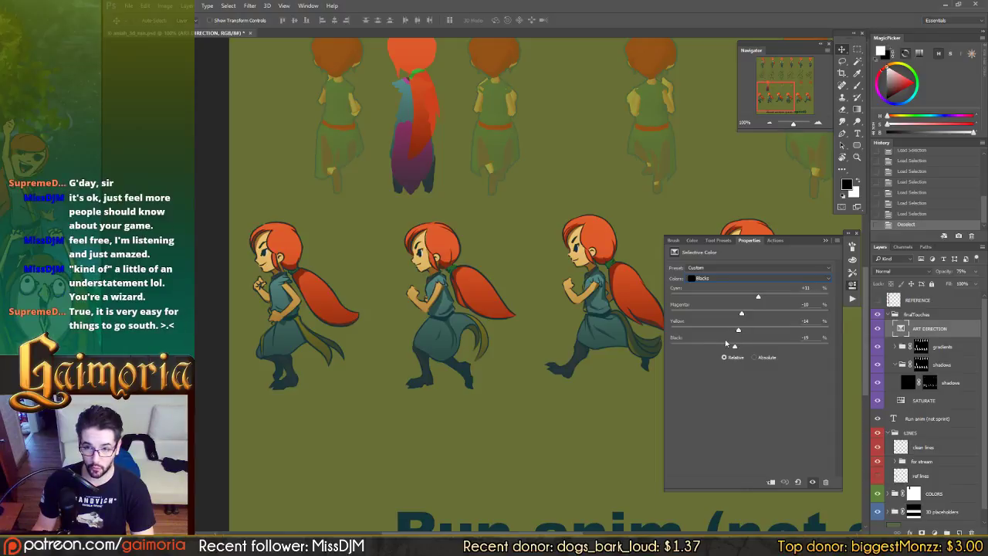
Switch off the ART DIRECTION layer and examine the side-view run frames without its colour adjustment
left_click(877, 329)
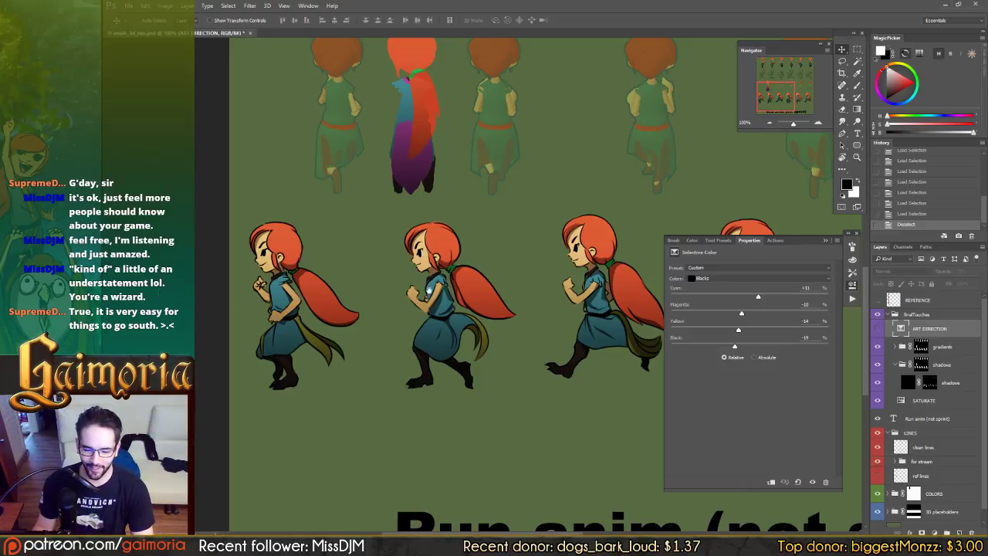
left_click_drag(487, 288, 332, 277)
left_click_drag(501, 284, 283, 272)
left_click_drag(326, 273, 509, 271)
left_click_drag(291, 272, 339, 270)
left_click_drag(509, 269, 574, 265)
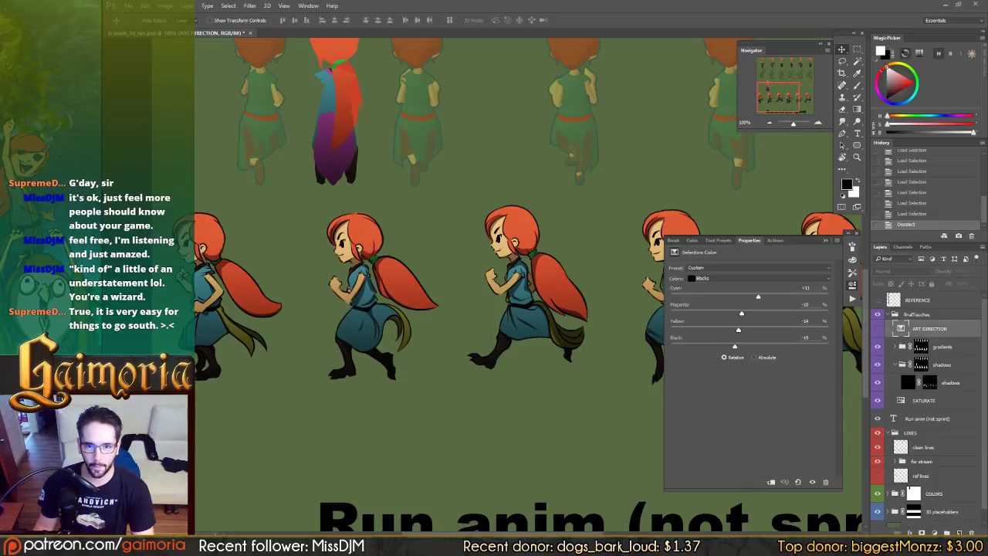
left_click_drag(517, 204, 525, 230)
left_click_drag(390, 258, 449, 249)
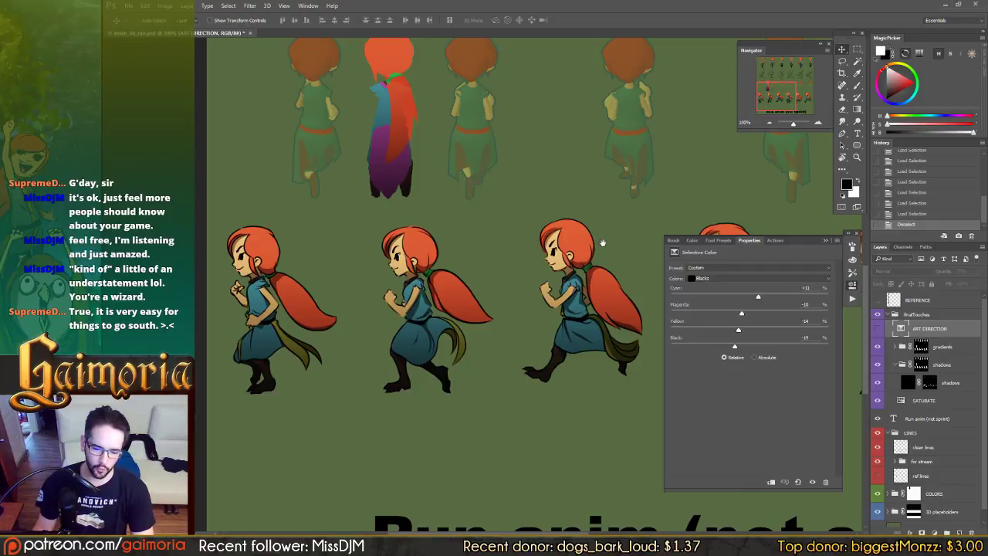
left_click_drag(603, 243, 584, 246)
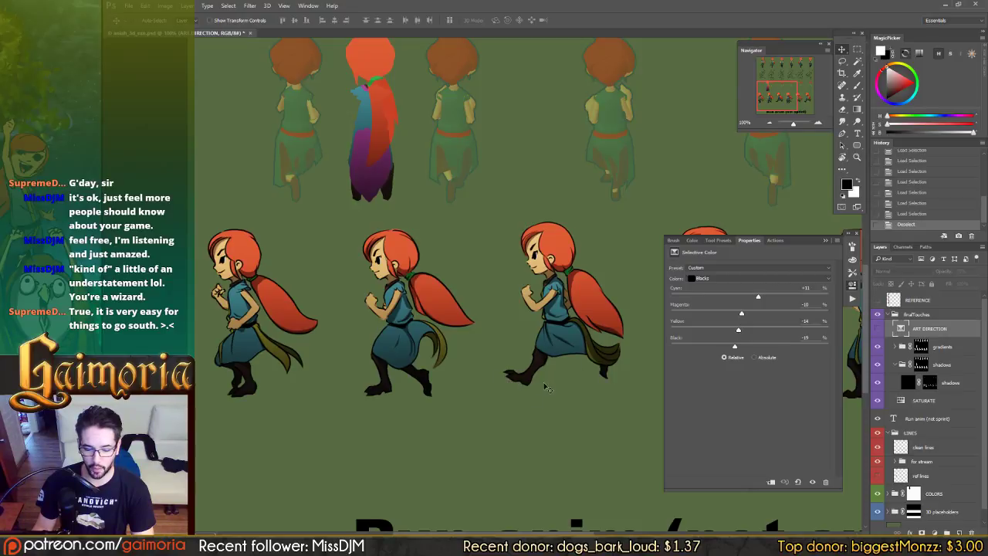
Switch the ART DIRECTION layer back on and compare its effect with the Layer 3 background temporarily hidden
left_click(877, 331)
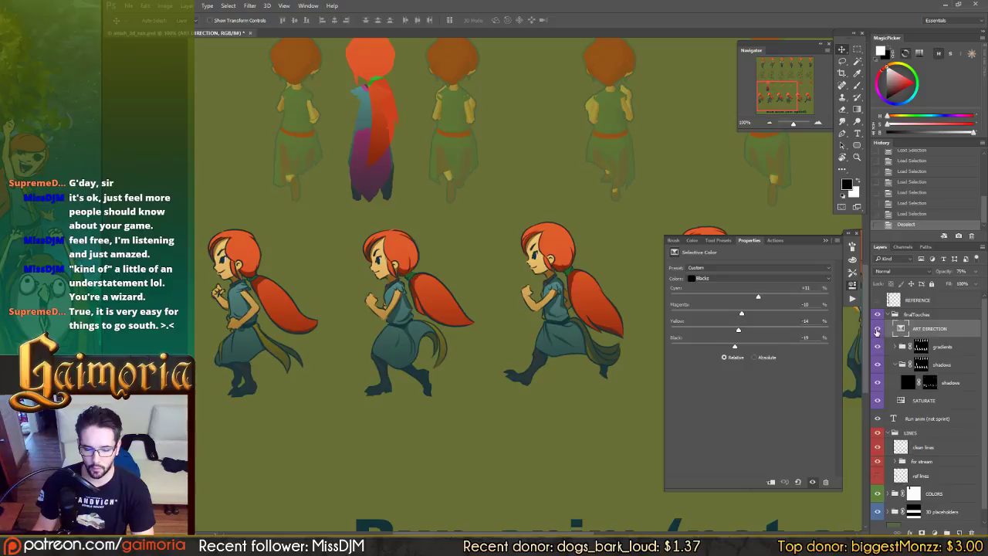
scroll(886, 501, "down", 1)
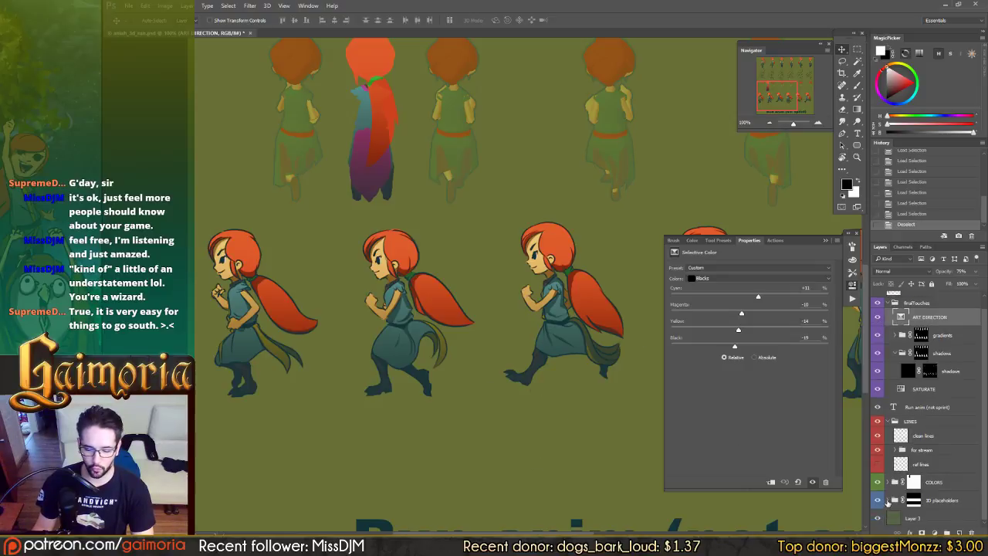
left_click(877, 518)
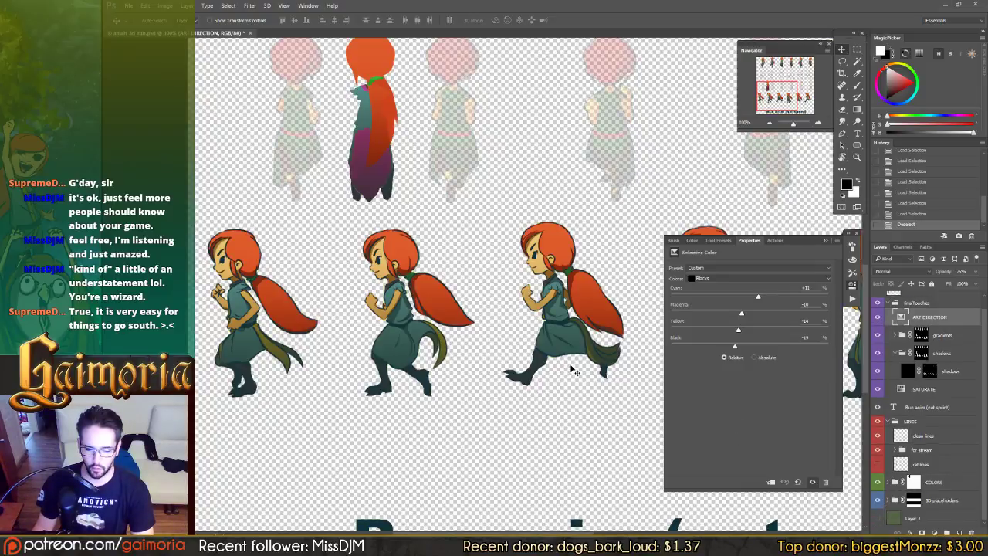
left_click(877, 317)
left_click(877, 317)
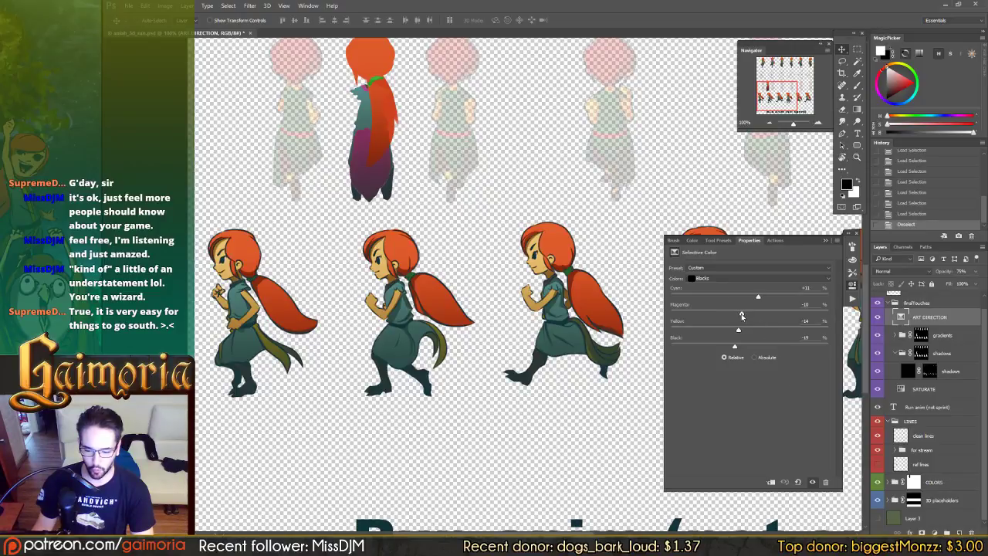
left_click(876, 518)
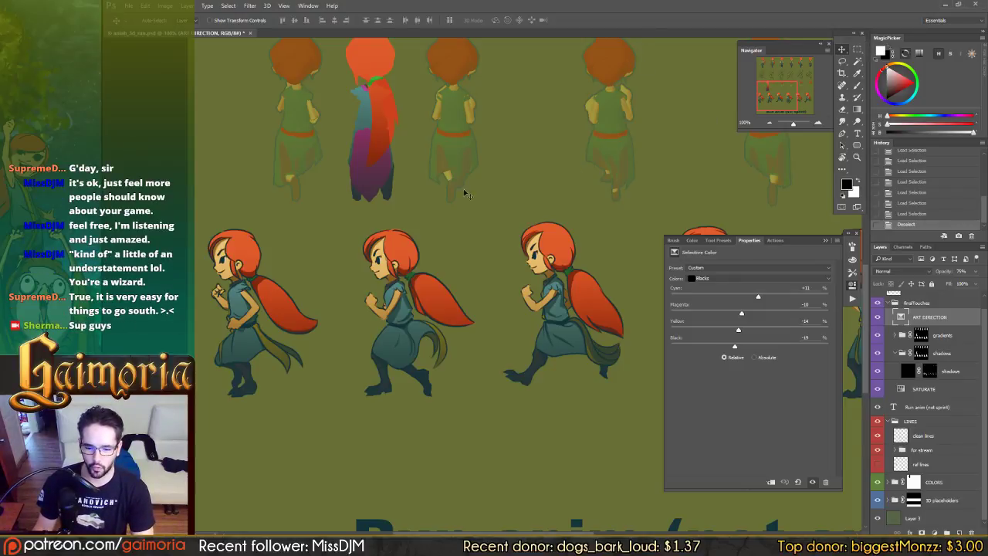
Examine the ART DIRECTION colour adjustment across the front-view and side-view rows of run frames
left_click_drag(415, 223, 400, 224)
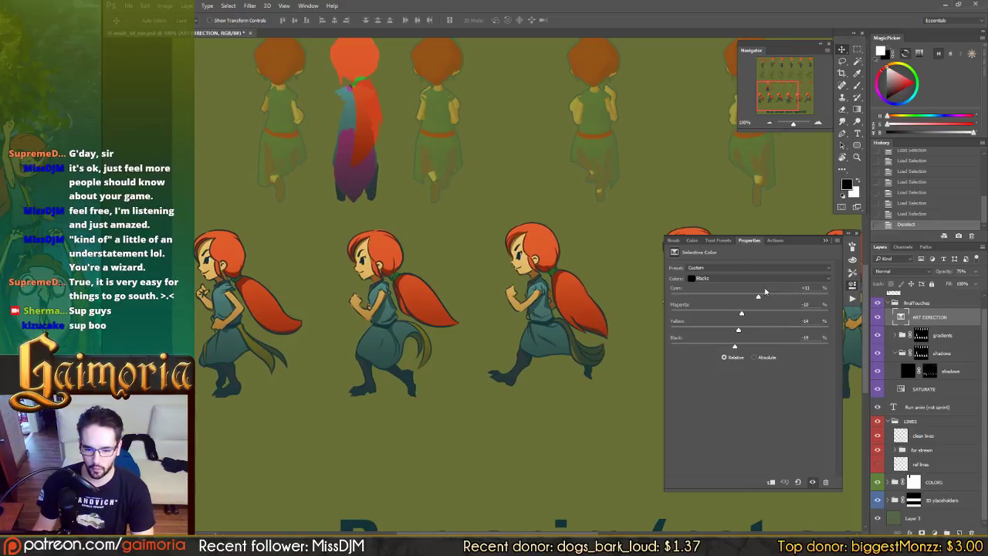
left_click_drag(559, 225, 536, 257)
scroll(536, 257, "up", 10)
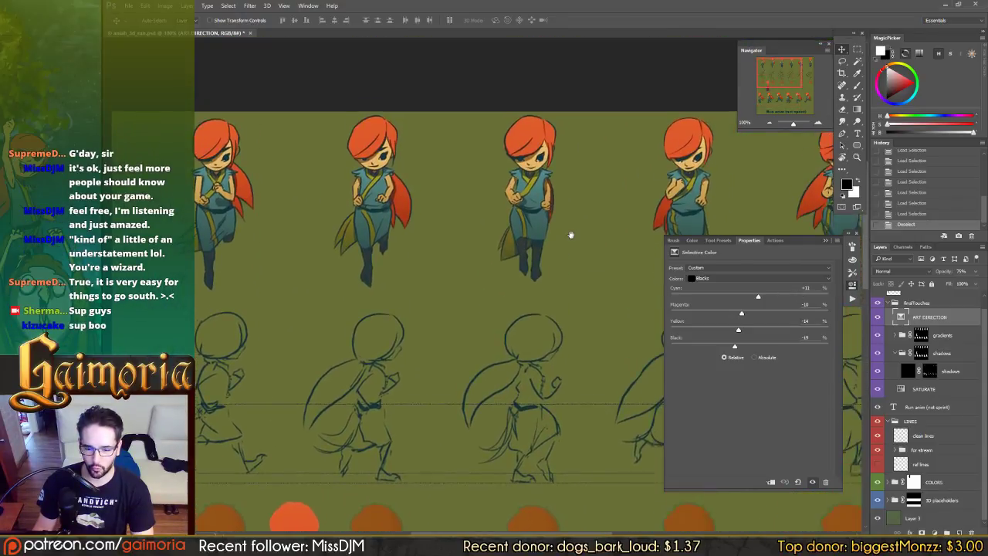
left_click_drag(545, 278, 286, 258)
left_click_drag(525, 267, 349, 263)
left_click_drag(516, 214, 516, 60)
scroll(511, 211, "down", 7)
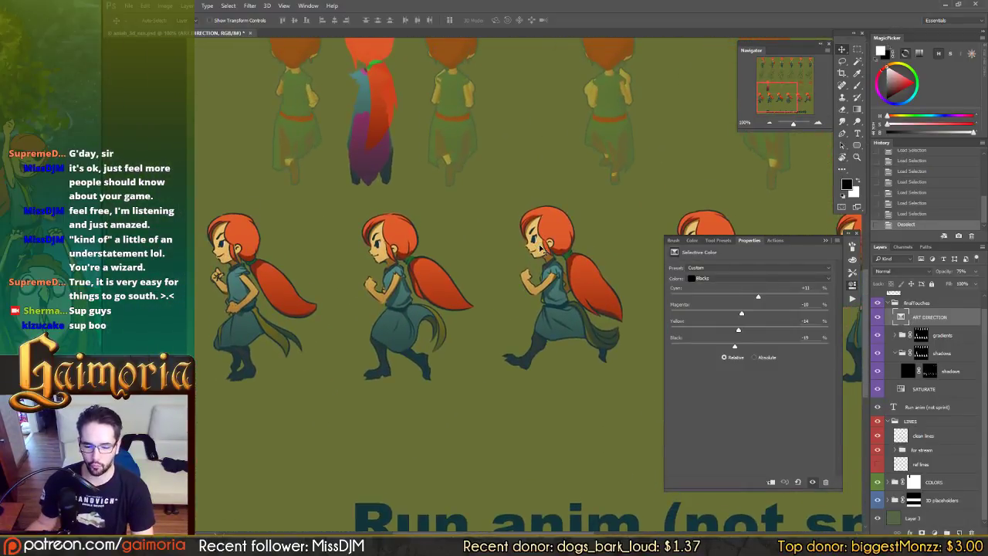
Switch off the whole finalTouches group and examine the run frames with only their lines and base colours
left_click(877, 304)
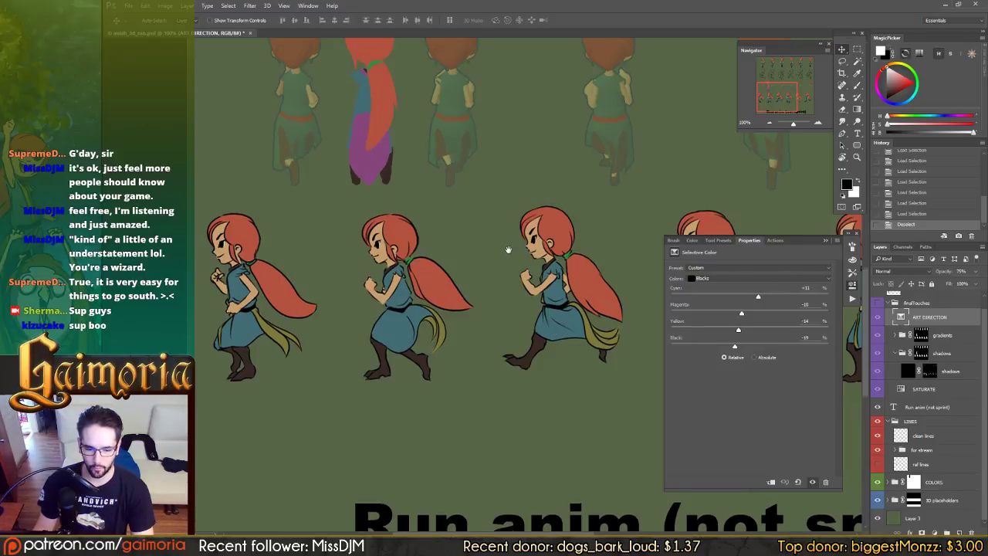
left_click_drag(508, 250, 382, 264)
left_click_drag(494, 297, 342, 282)
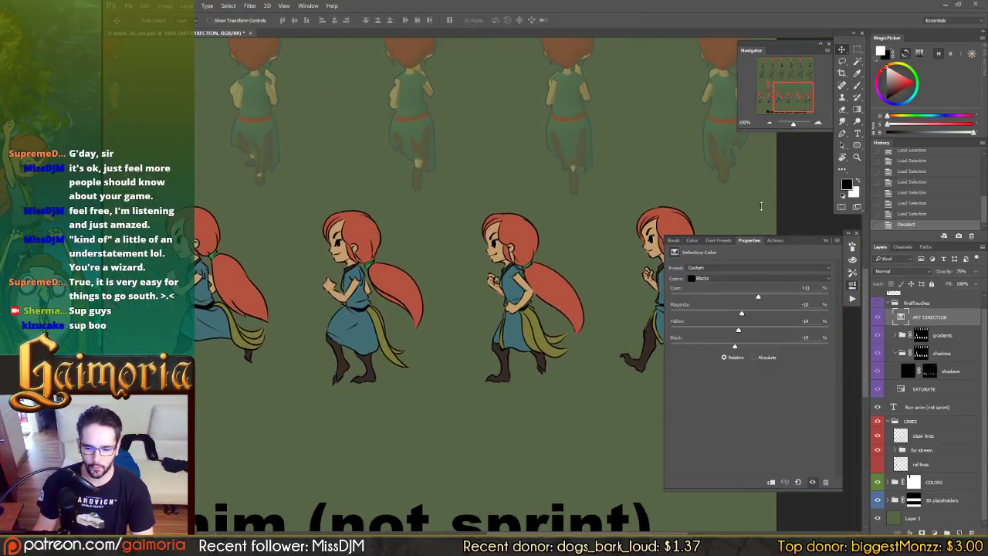
left_click_drag(490, 288, 452, 271)
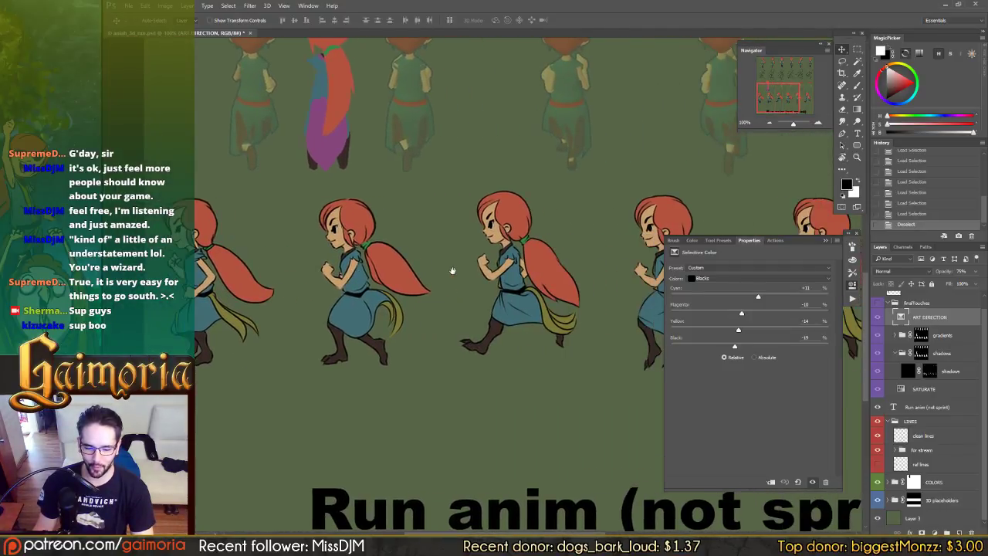
left_click_drag(598, 264, 532, 274)
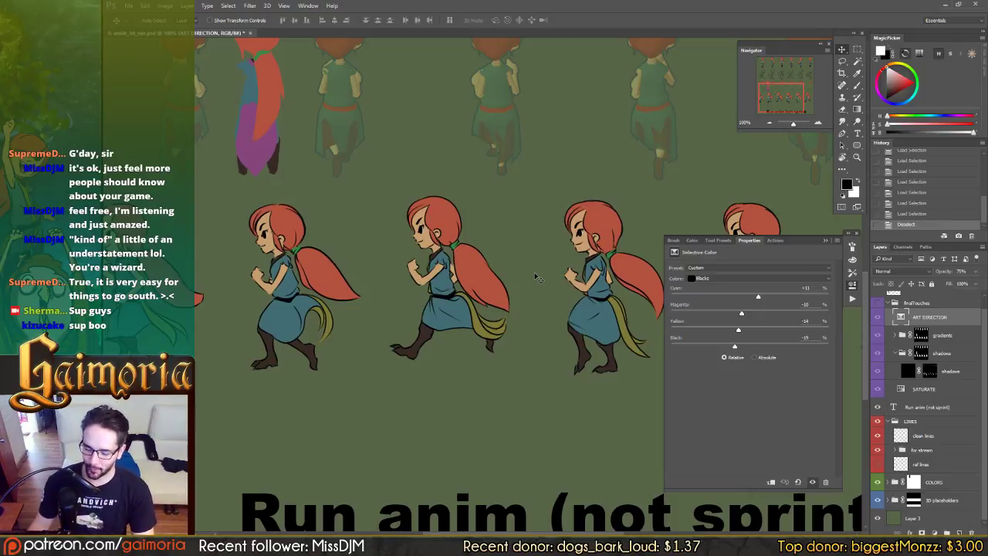
left_click_drag(538, 278, 598, 287)
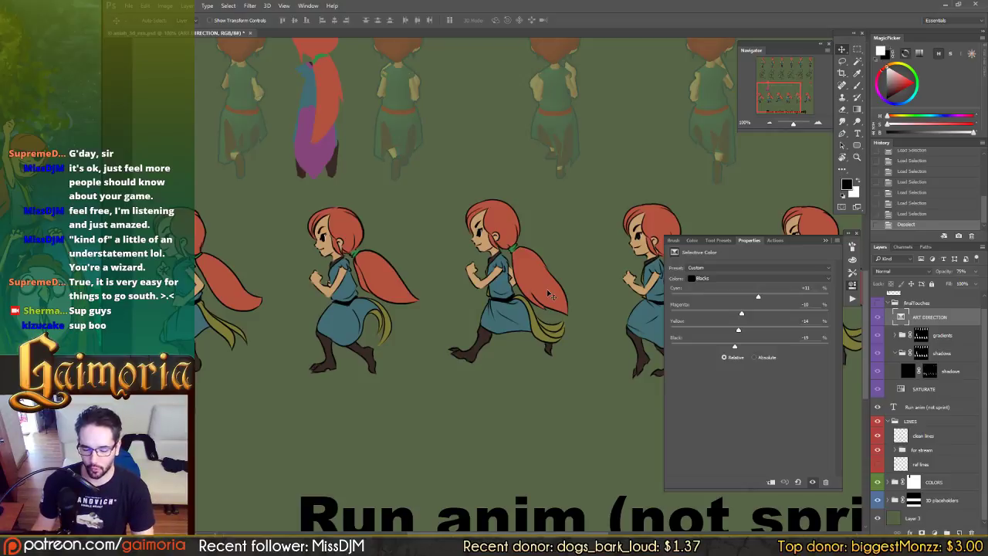
scroll(591, 249, "up", 5)
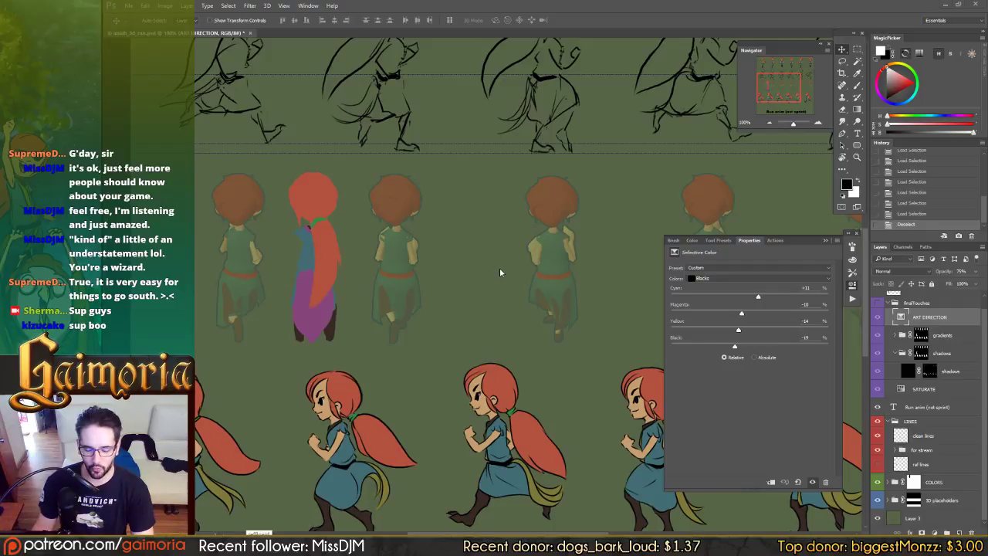
In File Explorer, browse from working_assets to aniah's movement folder and open aniah_dance01.psd in Photoshop
key("super+e")
middle_click(519, 345)
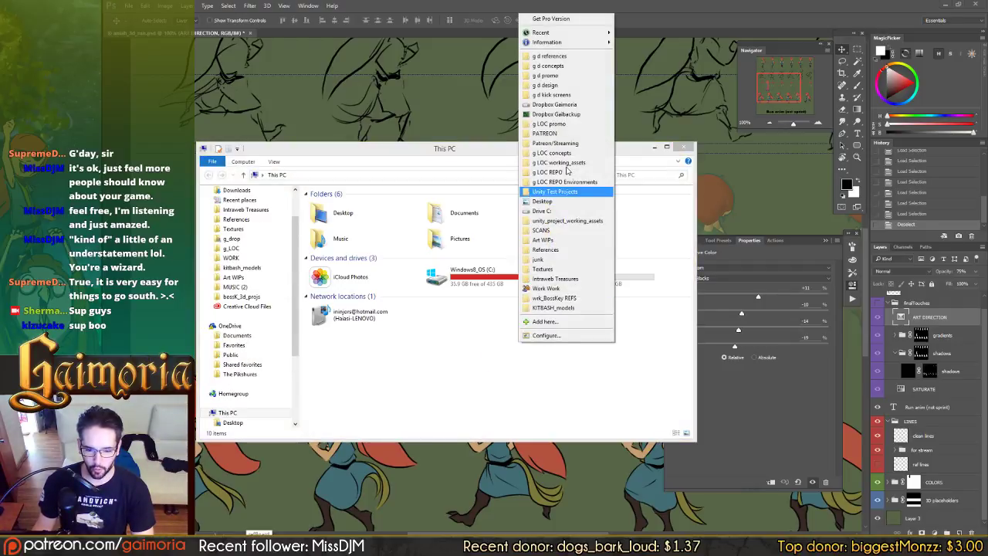
left_click(565, 163)
double_click(331, 204)
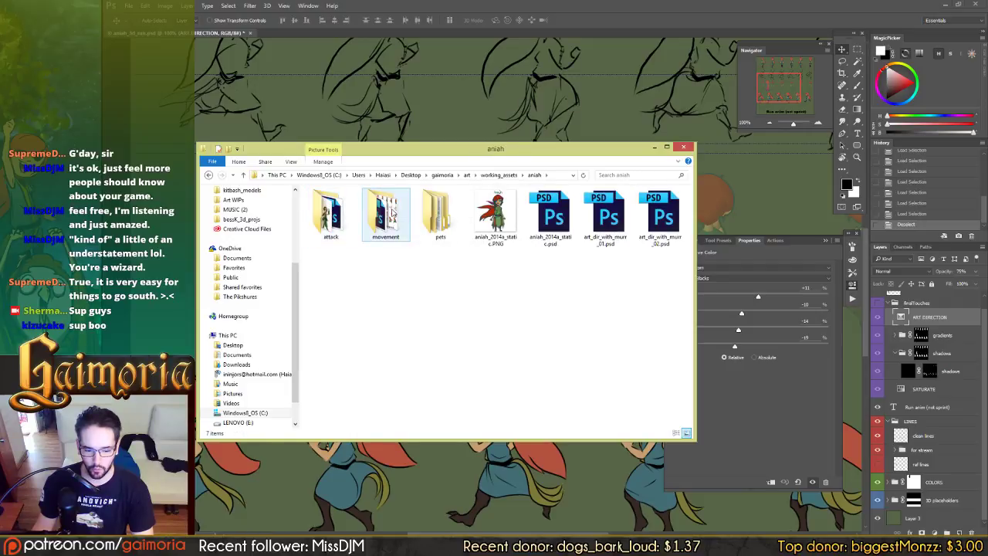
double_click(391, 214)
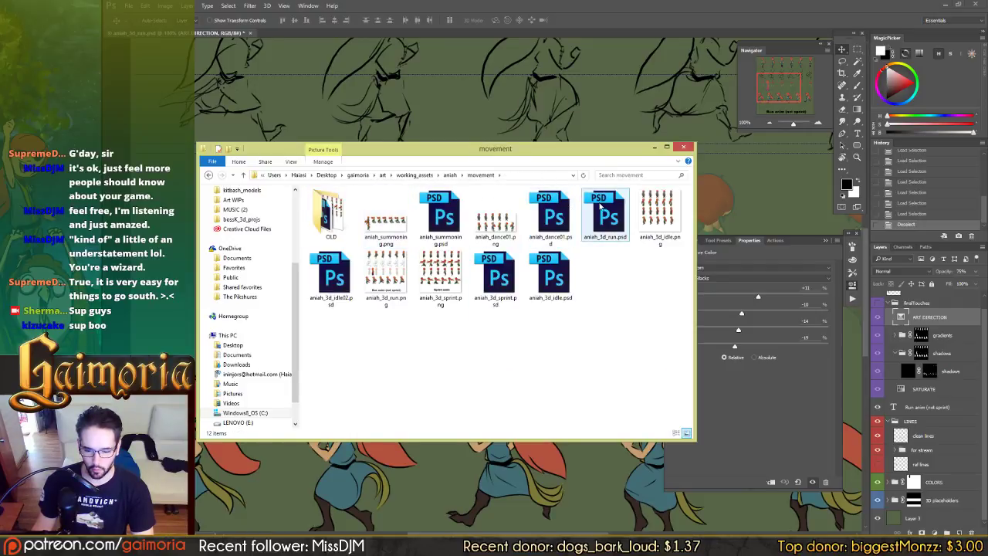
double_click(558, 212)
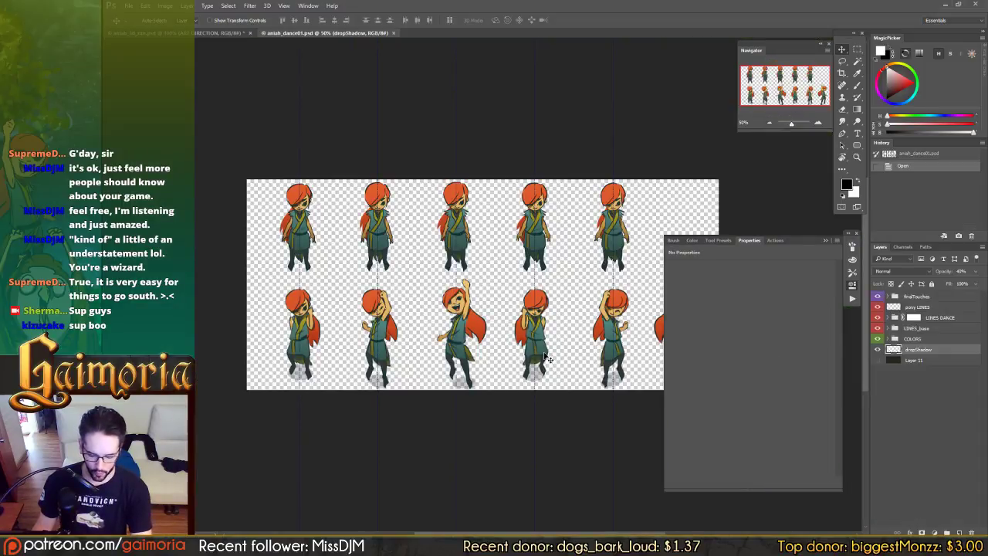
Examine the dance frames of aniah_dance01.psd at 100% and compare them with the run sheet in aniah_3d_run.psd
key("ctrl+plus")
key("ctrl+plus")
left_click_drag(504, 319, 591, 291)
left_click(852, 284)
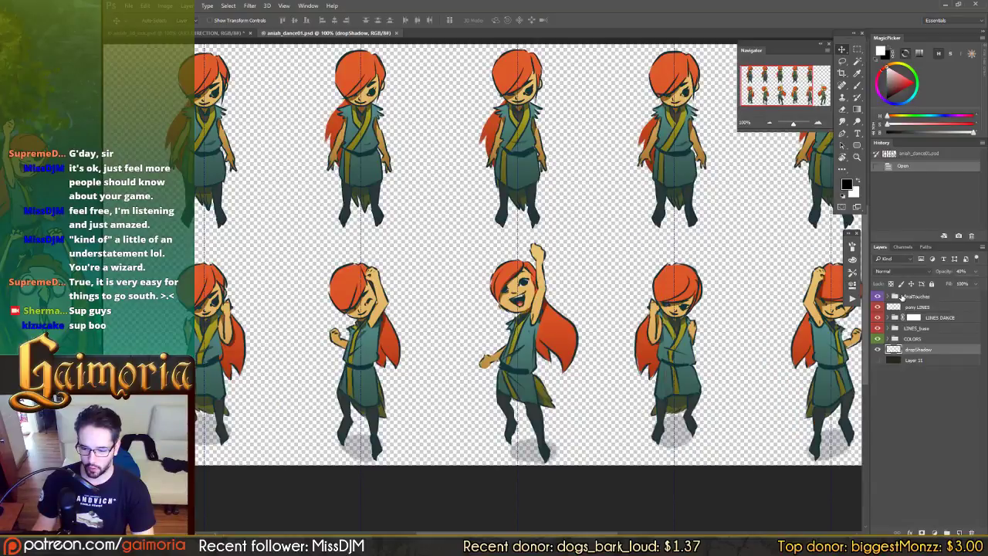
left_click(896, 298)
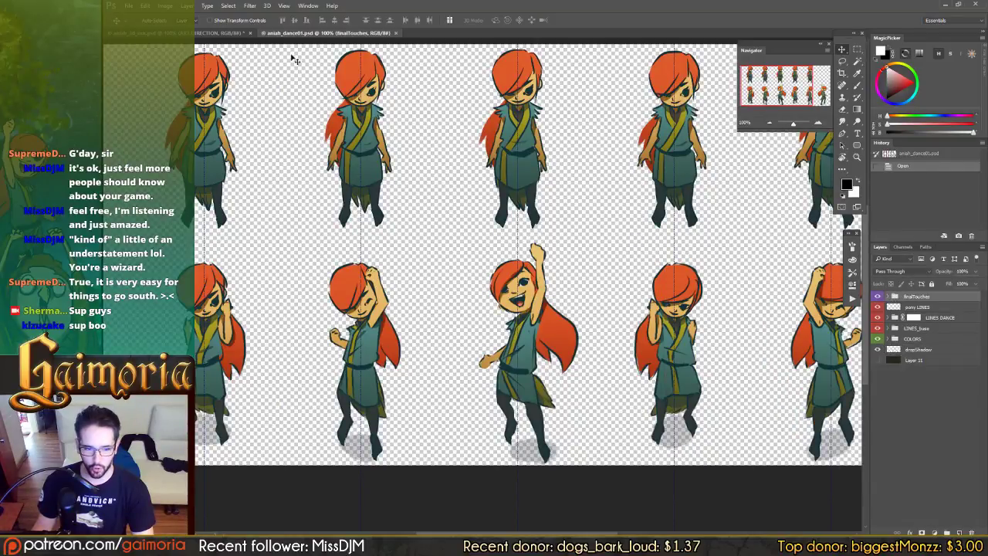
left_click(203, 34)
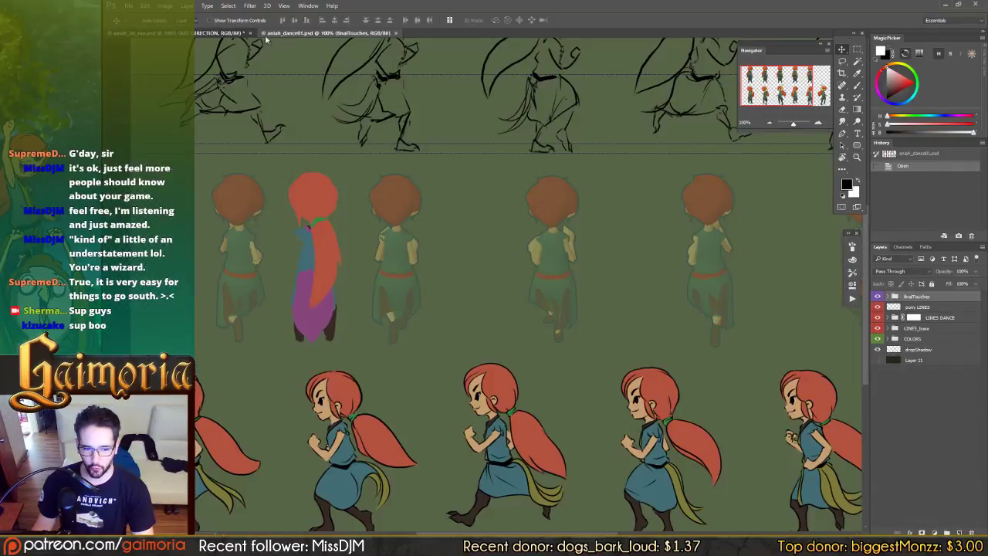
left_click(317, 33)
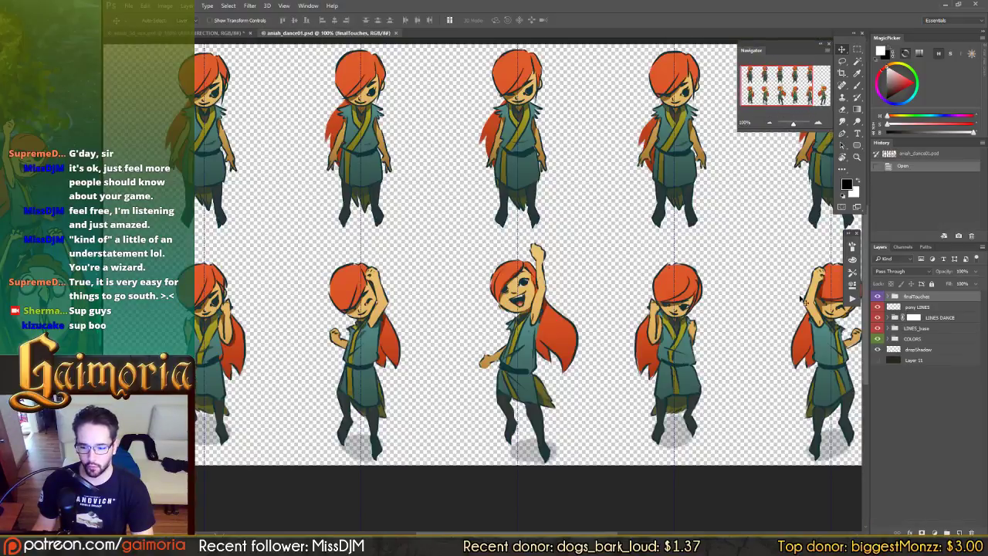
Expand the finalTouches group of the dance sheet and inspect the ART DIRECTION layer's Selective Color settings for Blacks
left_click(888, 298)
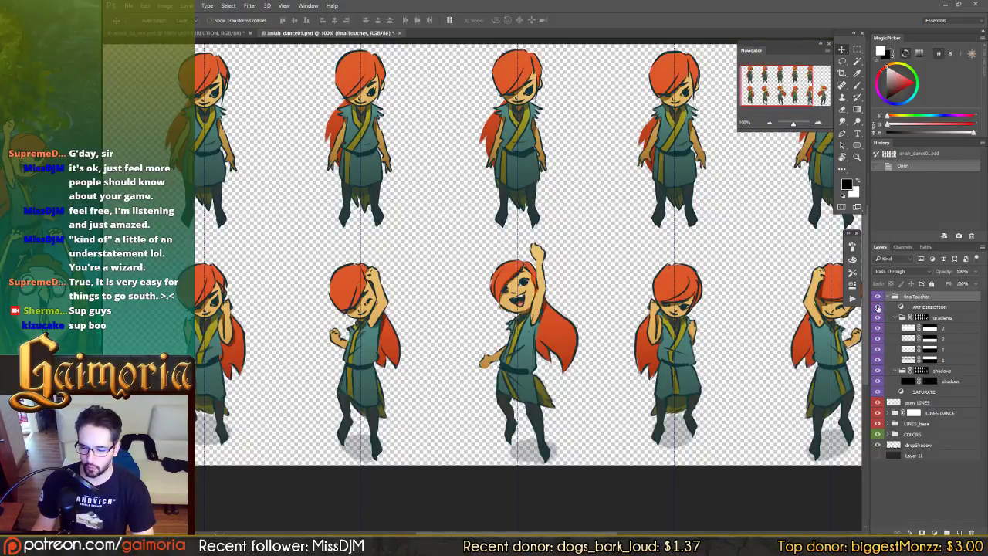
left_click(935, 309)
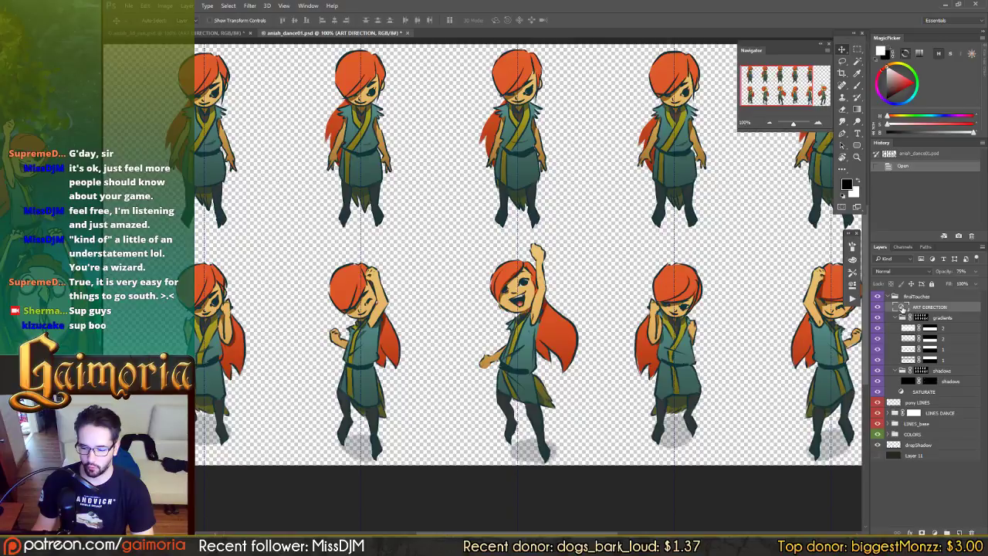
double_click(902, 307)
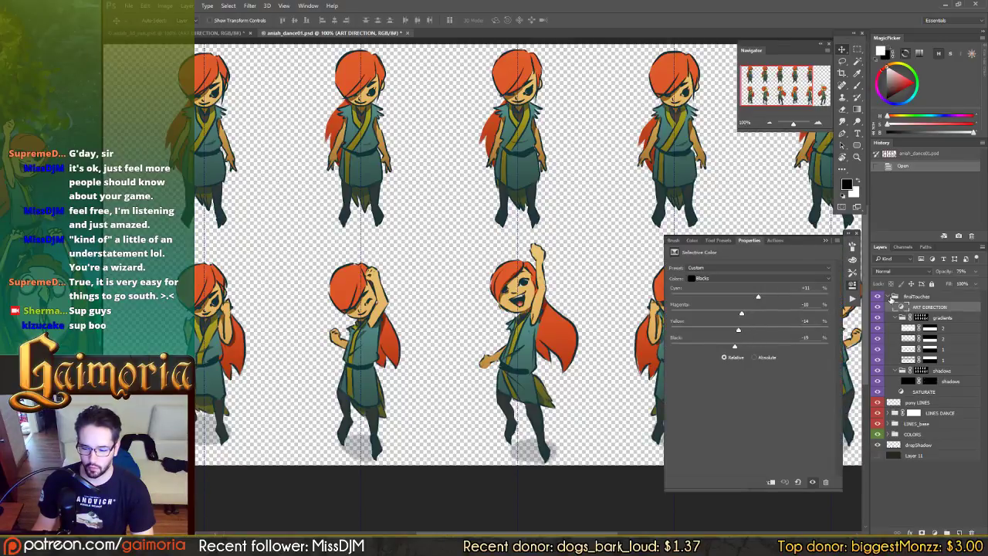
left_click(852, 286)
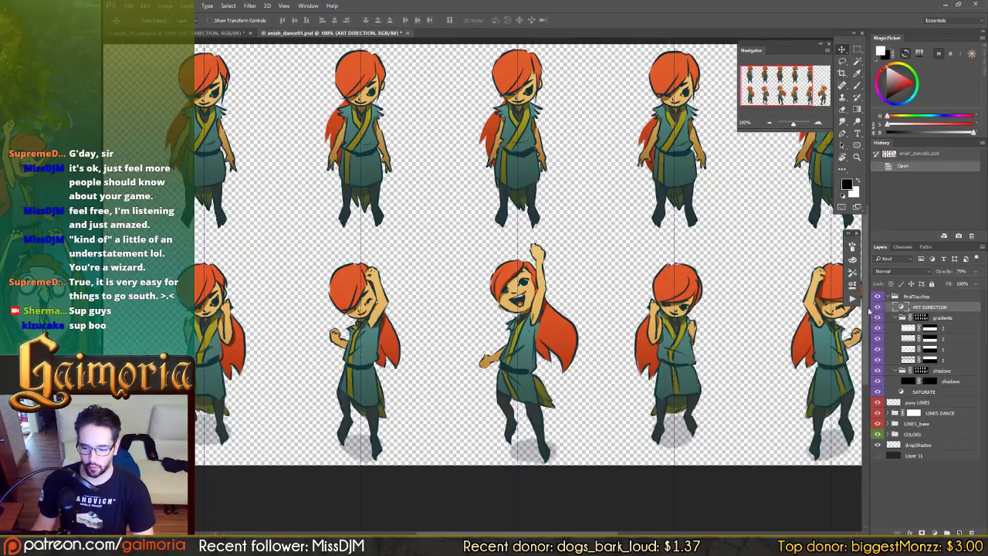
Compare the dance frames with and without the ART DIRECTION adjustment, leaving the layer visible
left_click(877, 306)
left_click(878, 306)
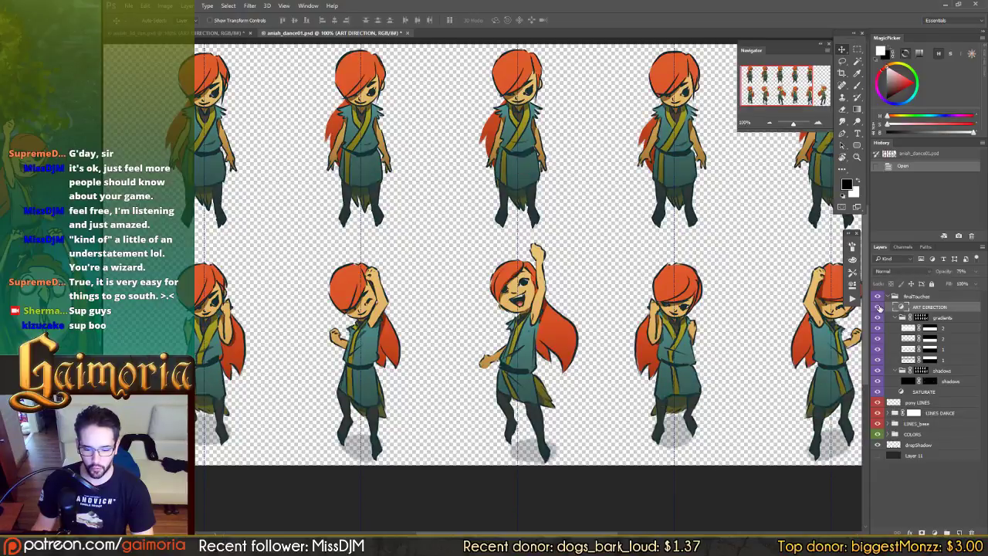
left_click(878, 306)
left_click(878, 306)
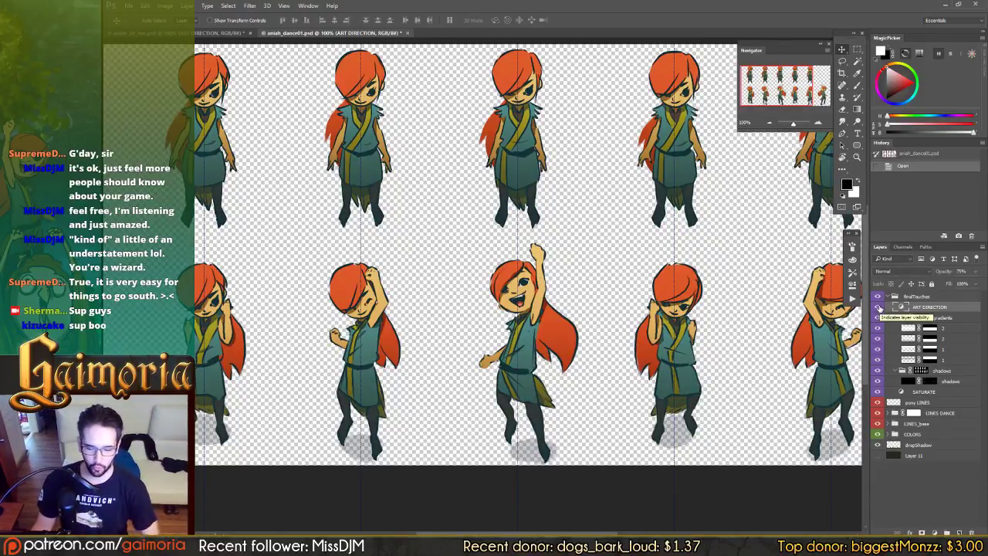
Return to aniah_3d_run.psd, switch the finalTouches group back on and examine its effect on the rows of run frames
left_click(202, 33)
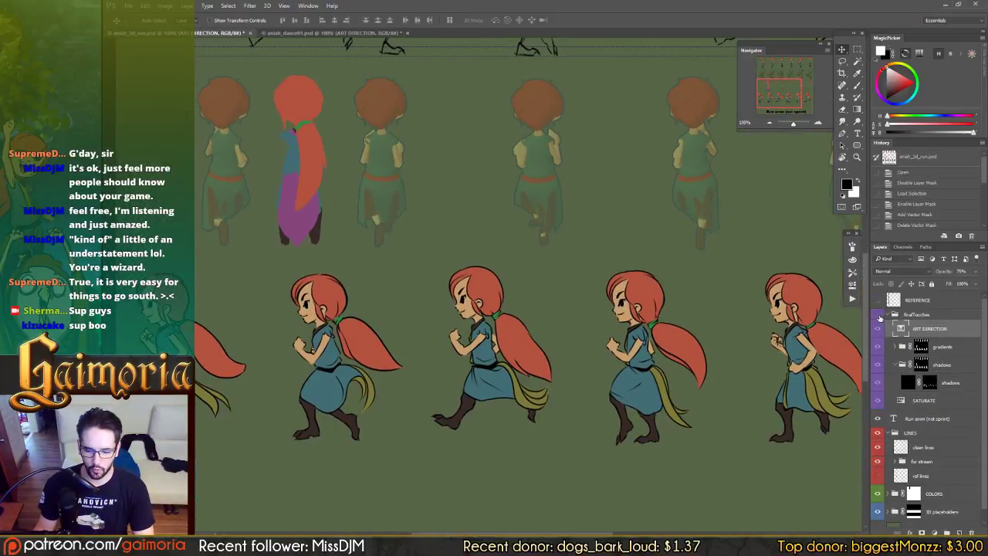
left_click(878, 315)
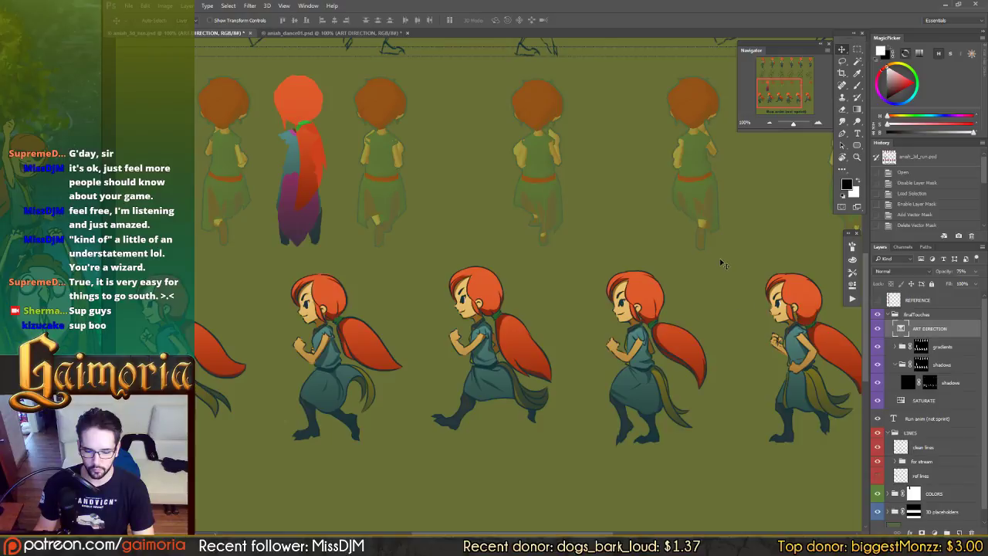
left_click_drag(704, 255, 702, 465)
mouse_move(708, 92)
left_mouse_down()
mouse_move(671, 172)
mouse_move(677, 290)
left_mouse_up()
scroll(529, 308, "down", 12)
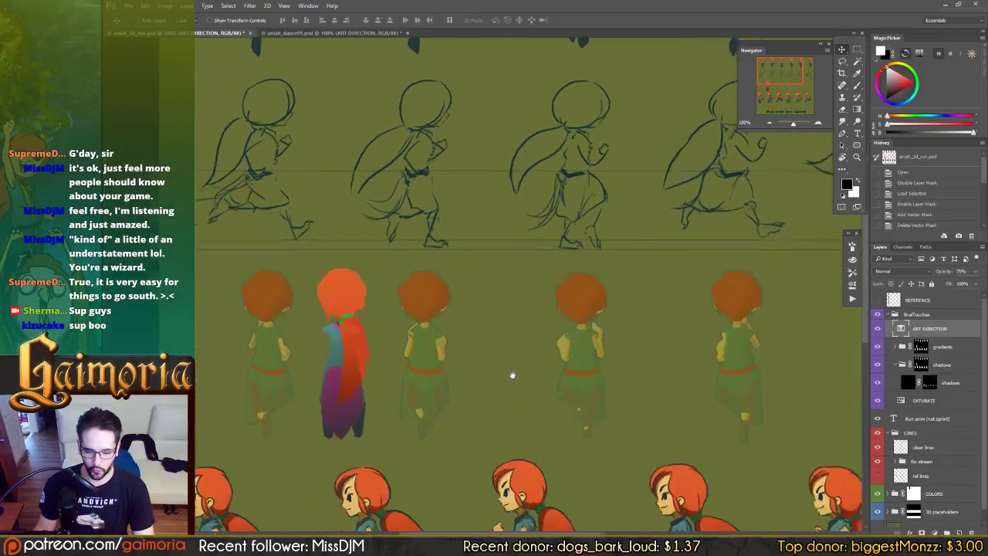
Switch to File Explorer, place the movement folder on one half of the screen and a second Explorer window on the other
key("alt+Tab")
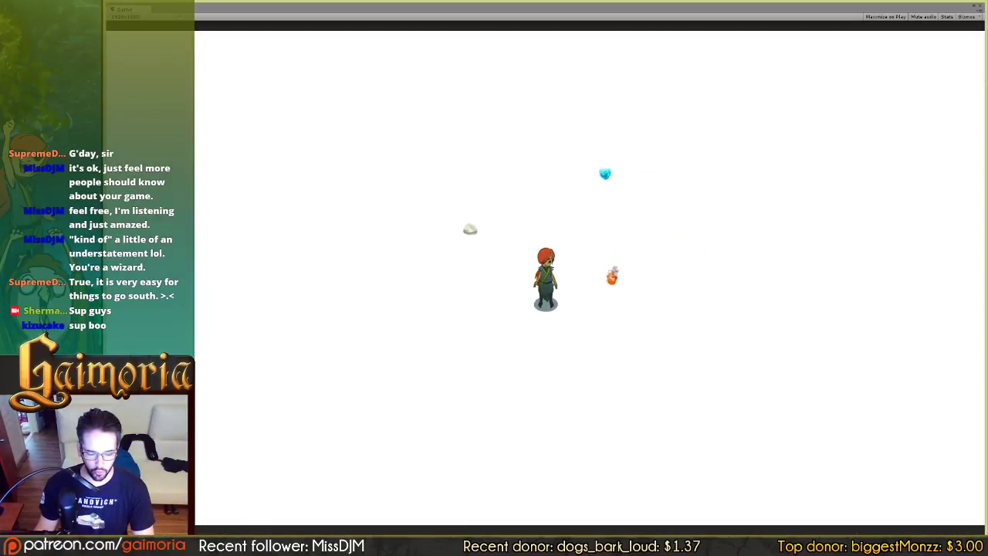
key("alt+Tab")
left_click(409, 404)
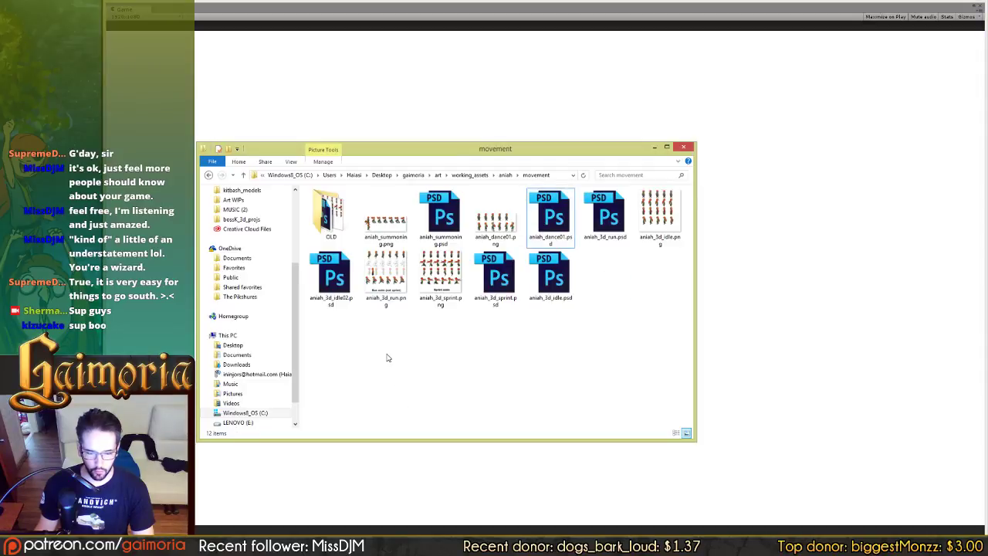
left_click_drag(411, 142, 108, 255)
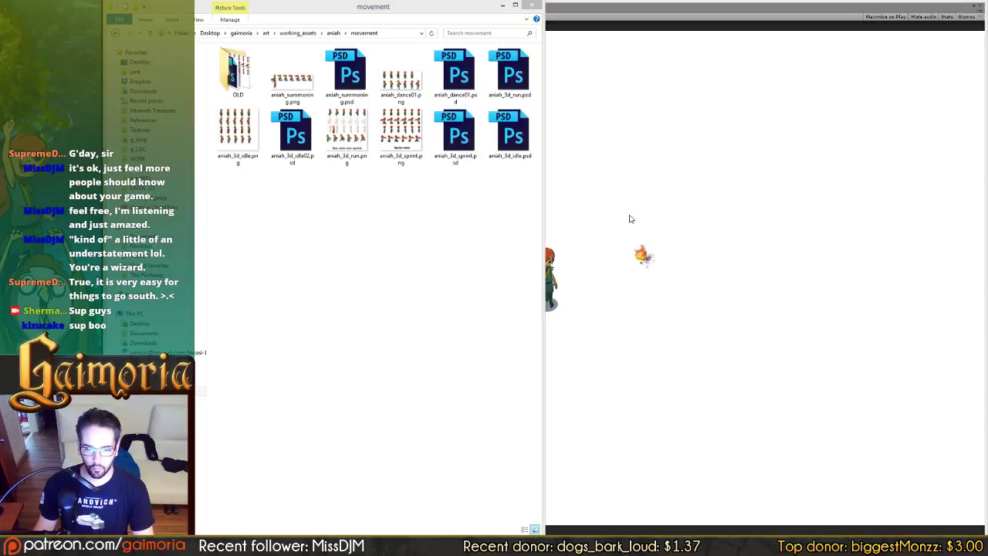
key("super+Right")
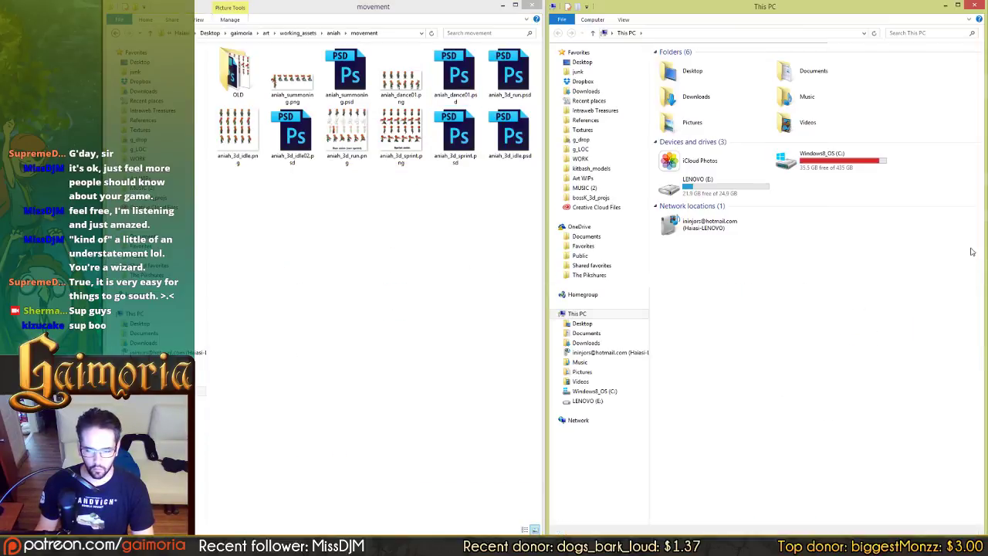
In the second Explorer window, open the gaemoria project folder and browse to Assets > Art > Sprites > Units > Aniah
middle_click(786, 343)
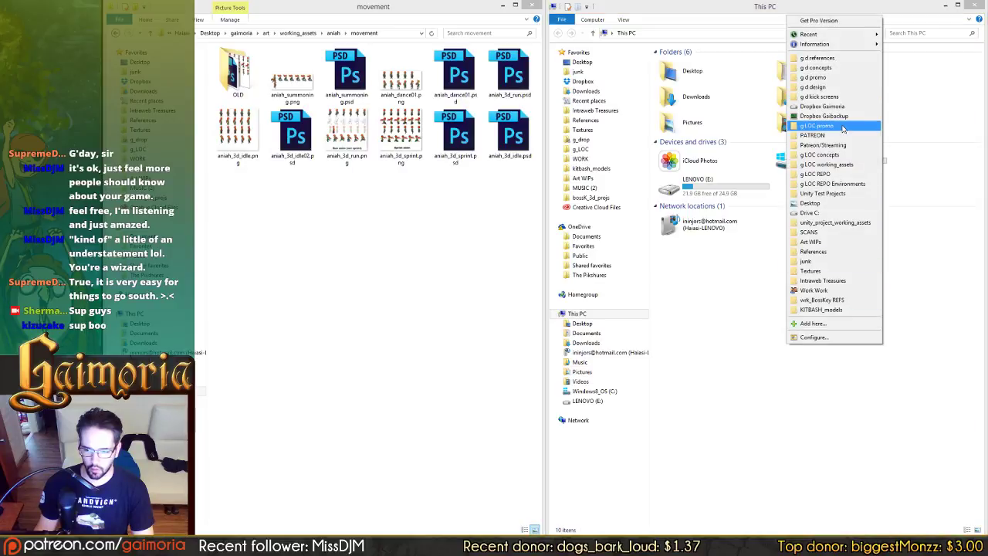
left_click(832, 175)
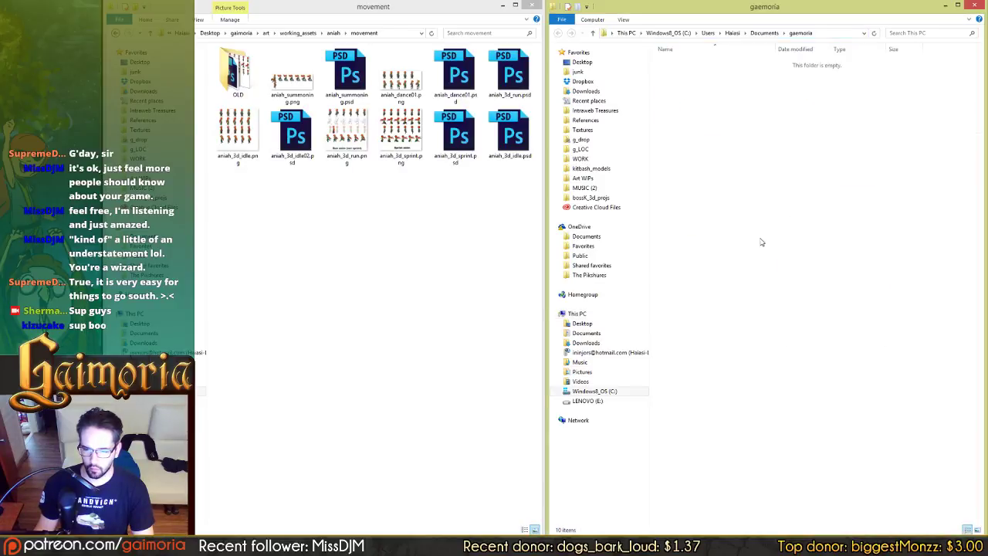
left_click(677, 73)
double_click(677, 72)
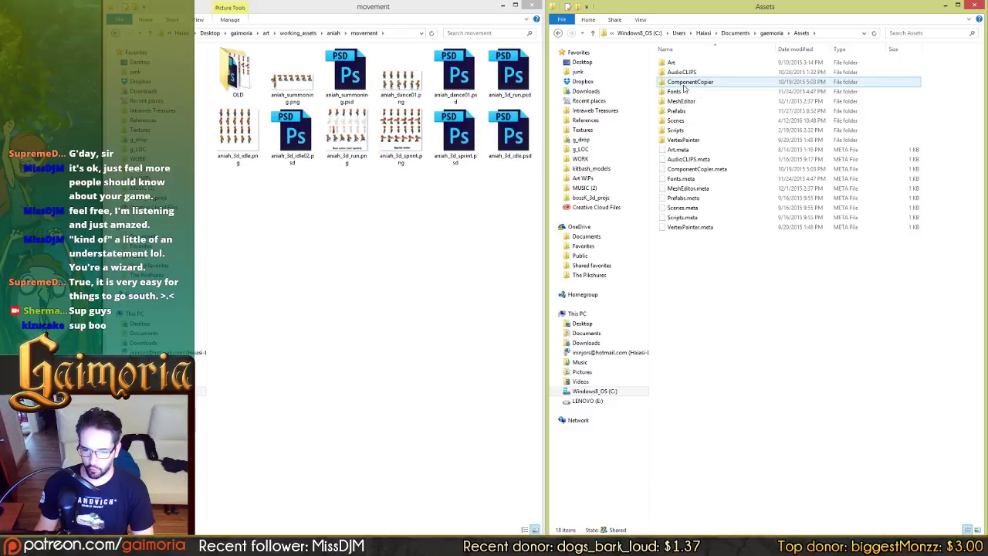
double_click(671, 63)
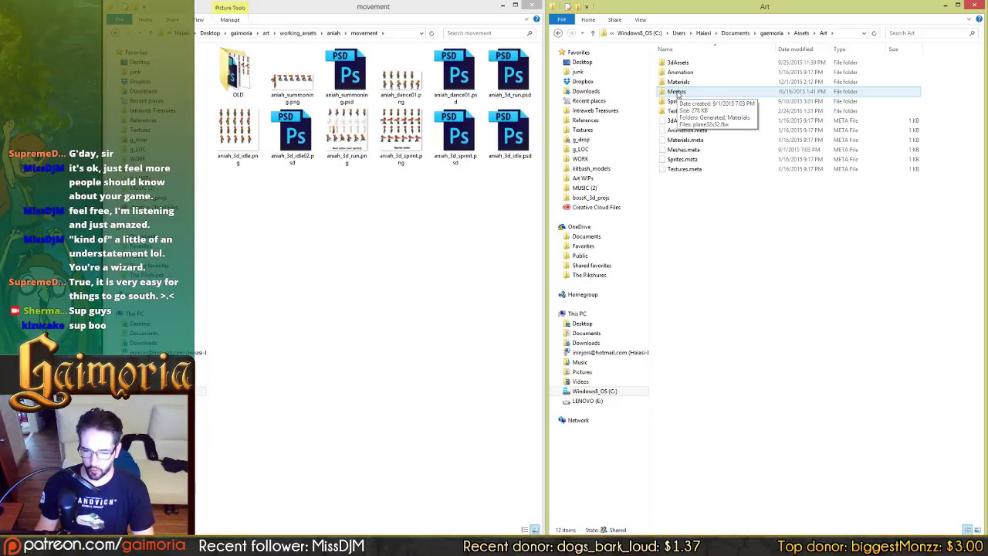
left_click(679, 72)
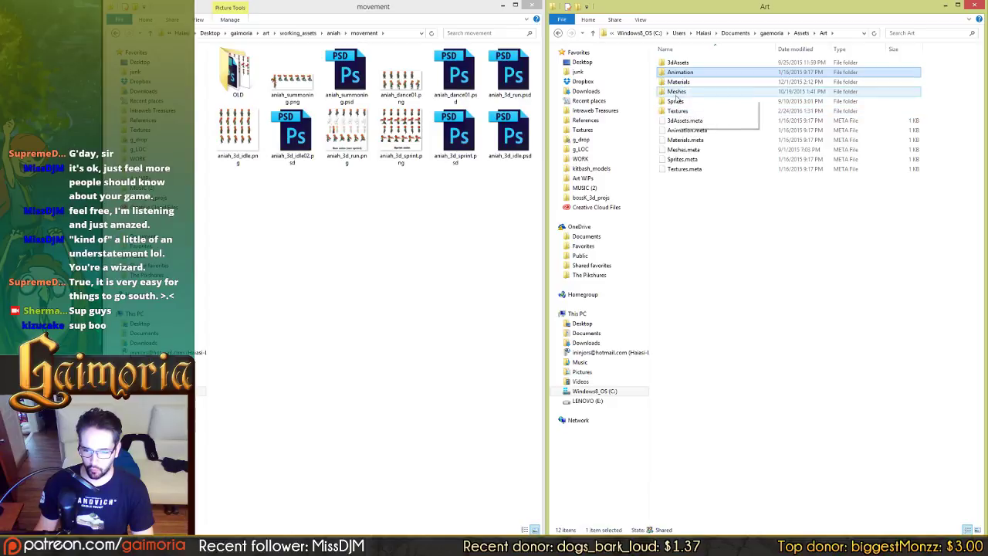
double_click(676, 101)
double_click(674, 82)
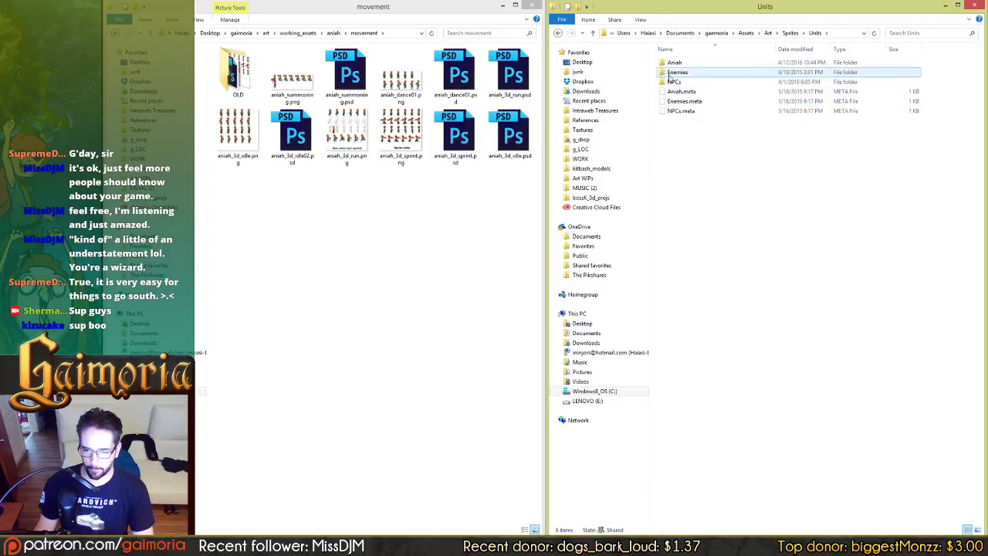
double_click(675, 64)
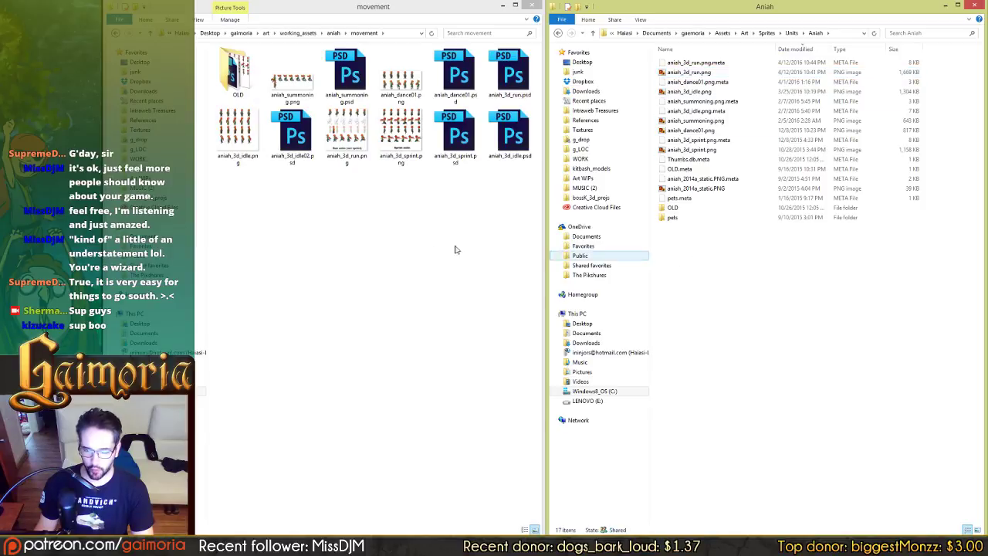
left_click(419, 248)
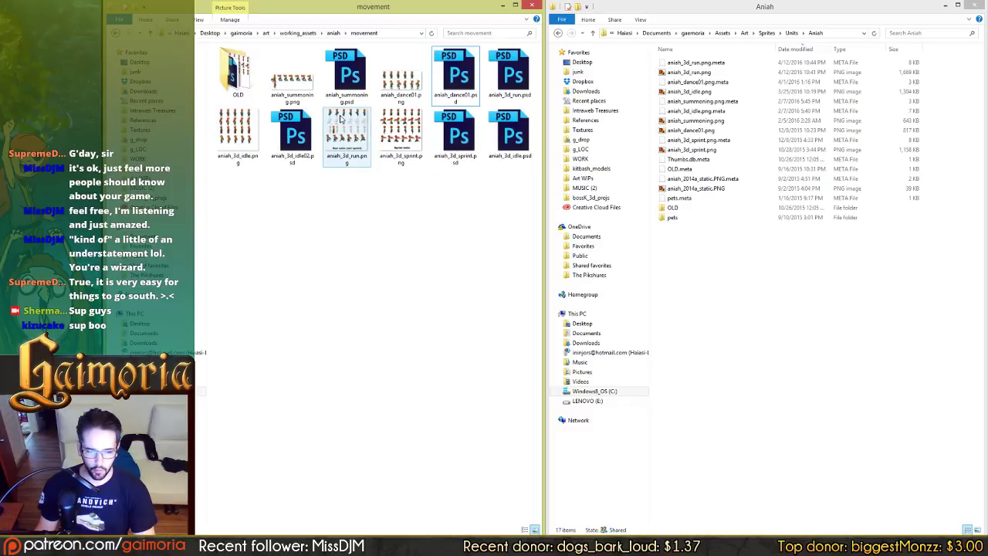
Switch back to Photoshop, compare the run frames without finalTouches, and leave that group visible with its ART DIRECTION layer hidden
key("alt+Tab")
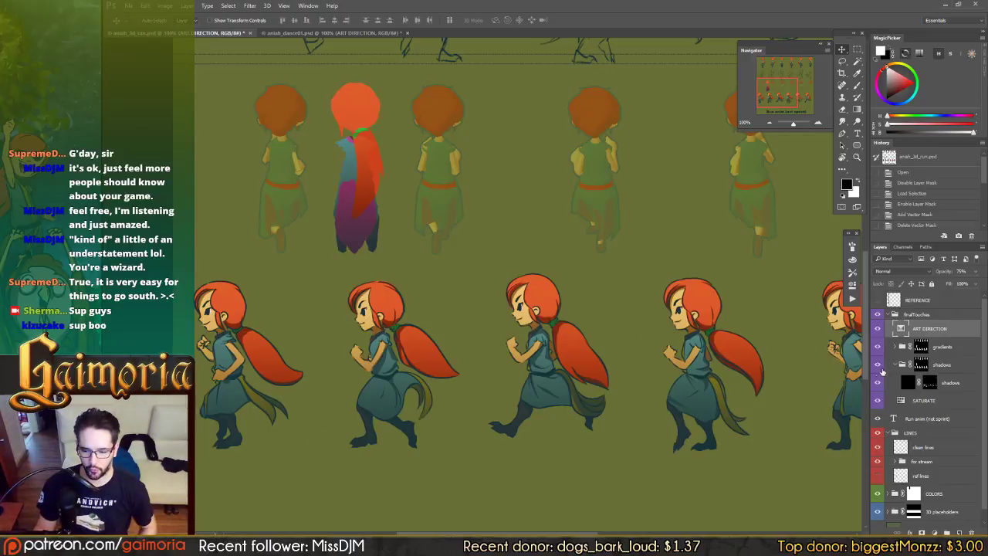
left_click(877, 315)
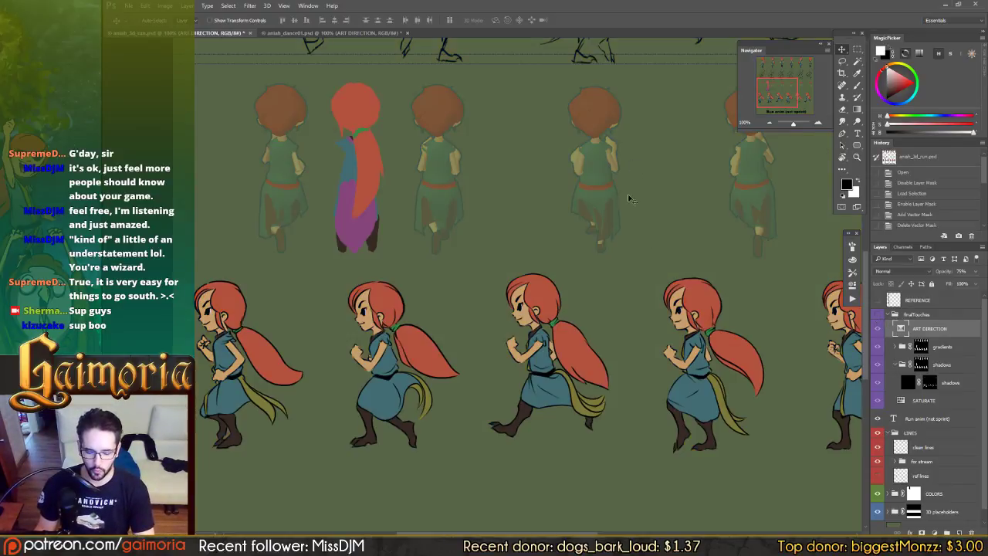
left_click(878, 328)
left_click(879, 330)
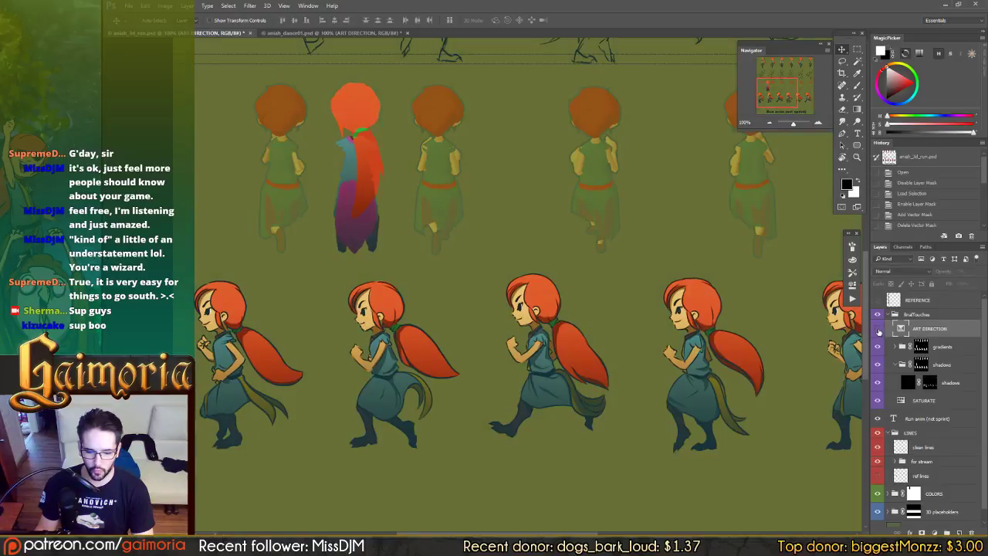
left_click(878, 329)
Toggle the gradients and shadows groups to compare their effect on the run frames, leaving both visible
left_click(878, 347)
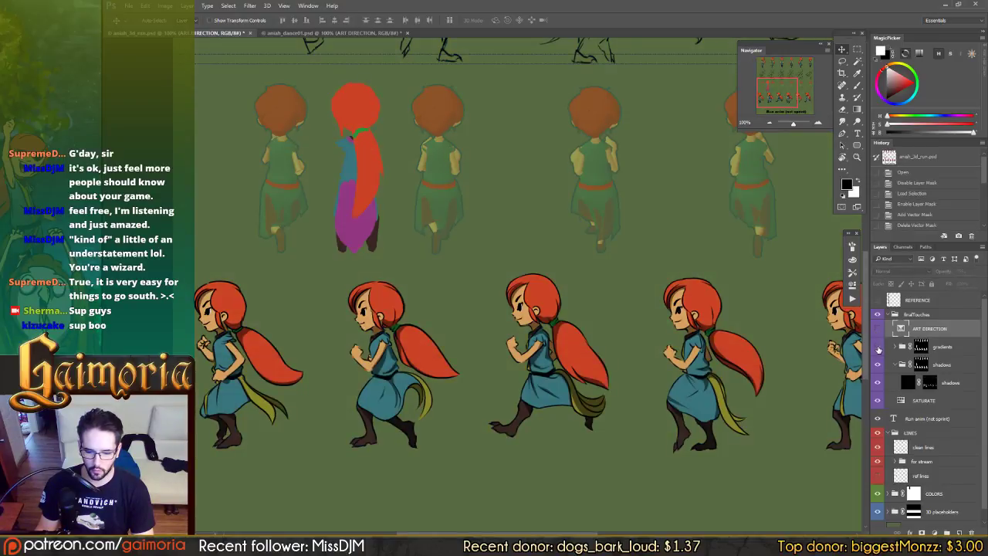
left_click(878, 347)
left_click(875, 365)
left_click(877, 347)
left_click(878, 348)
Hide the Layer 3 background so the run frames sit on transparency, and save aniah_3d_run.psd
left_click_drag(792, 345, 773, 355)
scroll(895, 510, "down", 1)
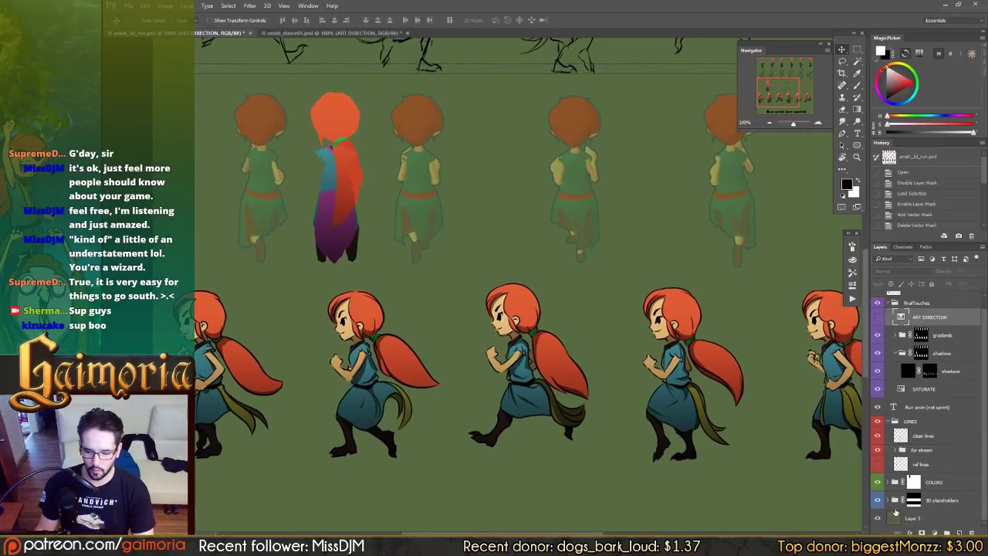
key("ctrl+s")
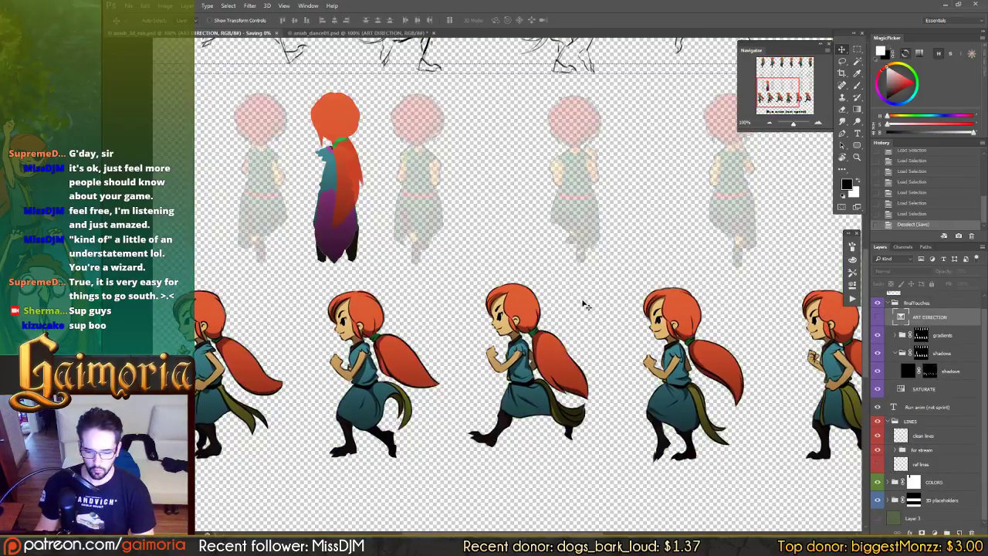
Export the run sheet as a PNG over aniah_3d_run.png in the movement folder, with smallest compression and no interlacing
key("ctrl+shift+s")
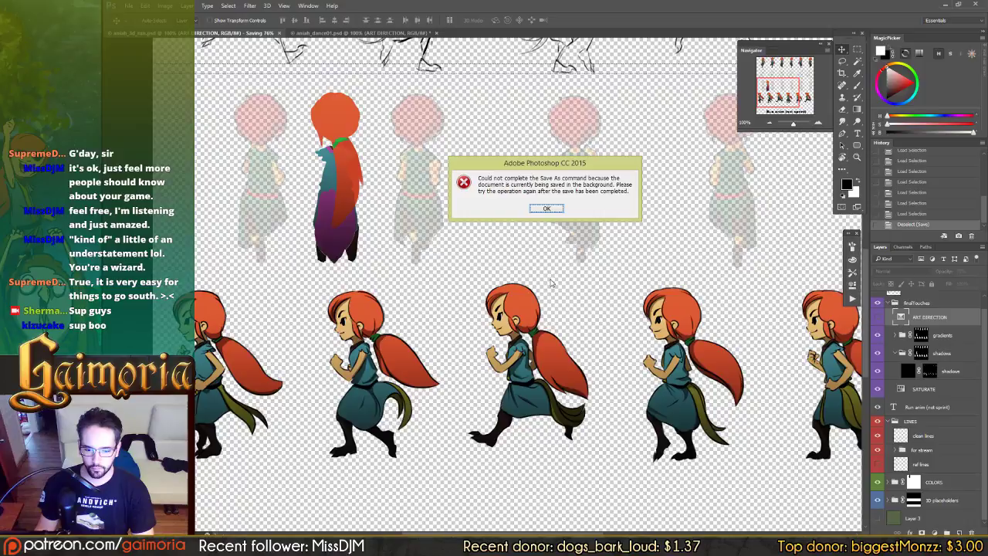
left_click(546, 209)
key("ctrl+shift+s")
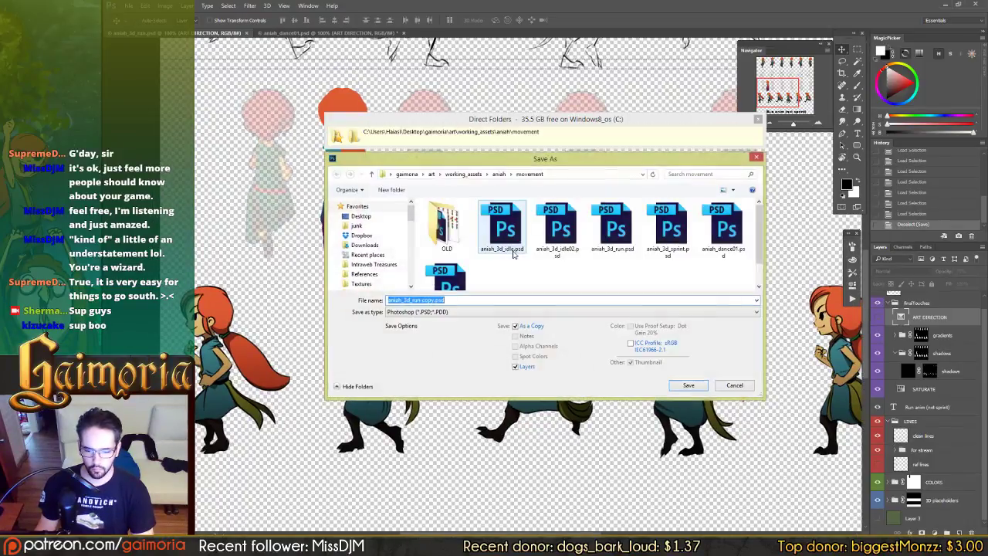
left_click(520, 312)
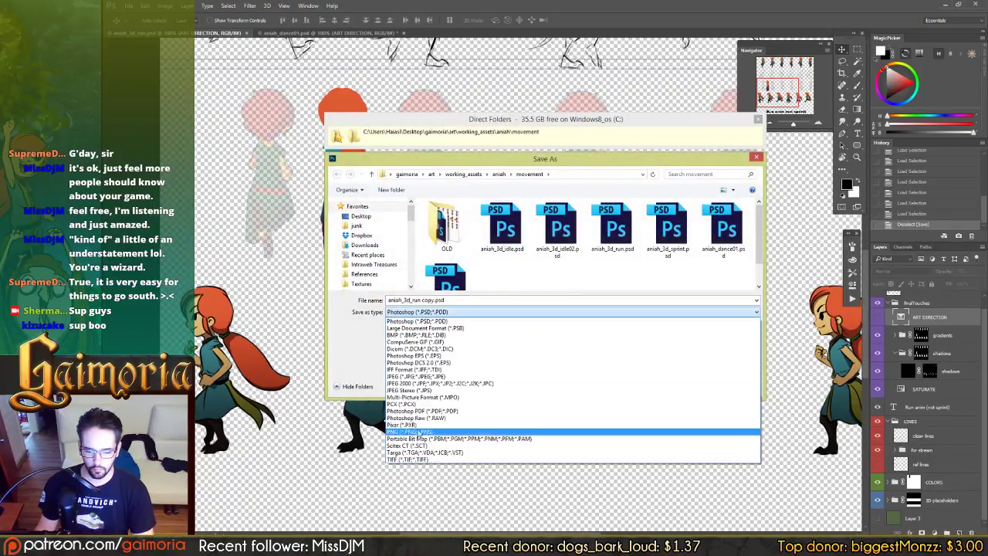
left_click(540, 432)
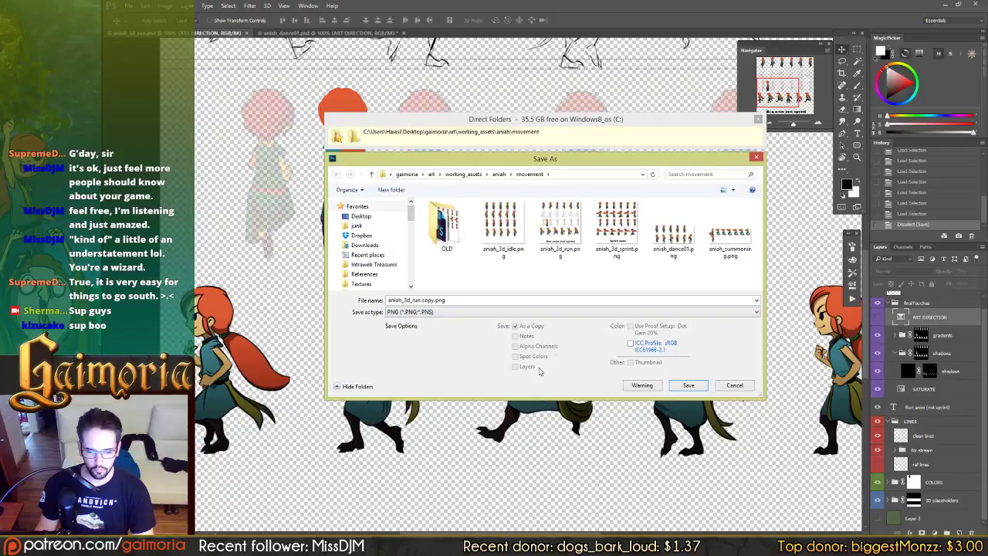
double_click(574, 232)
left_click(575, 276)
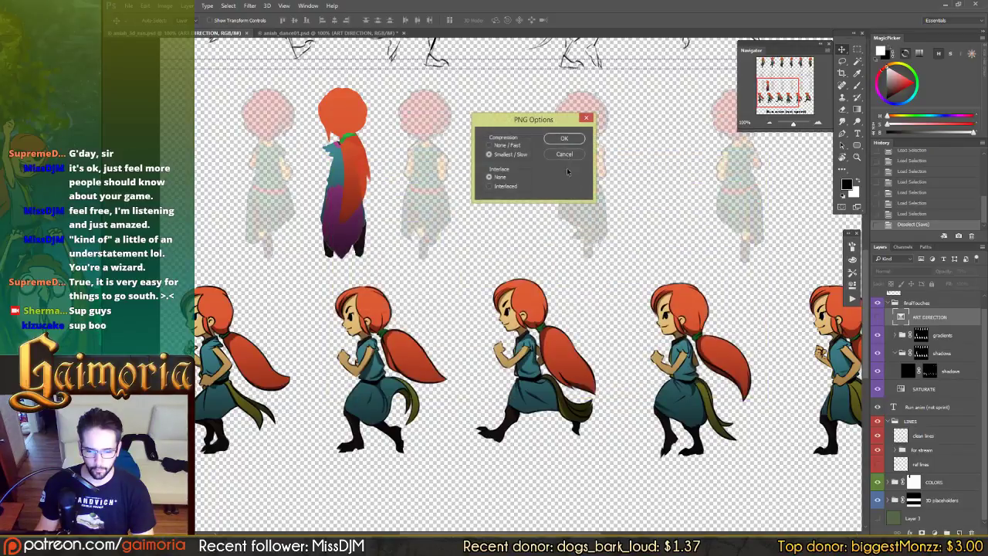
left_click(564, 139)
Switch to the two Explorer windows and copy aniah_3d_run.png from movement into the Aniah sprites folder, replacing the existing file
left_click(229, 520)
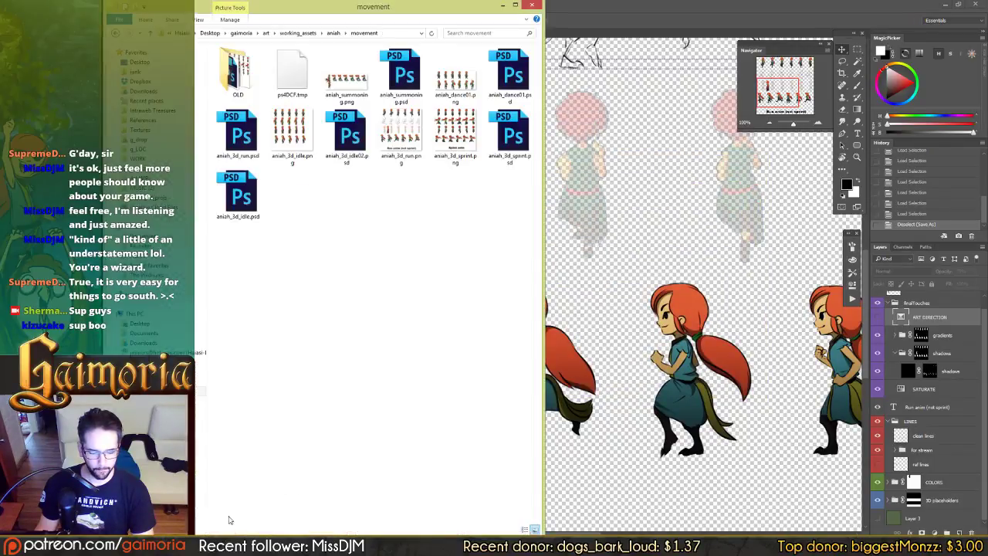
left_click(325, 504)
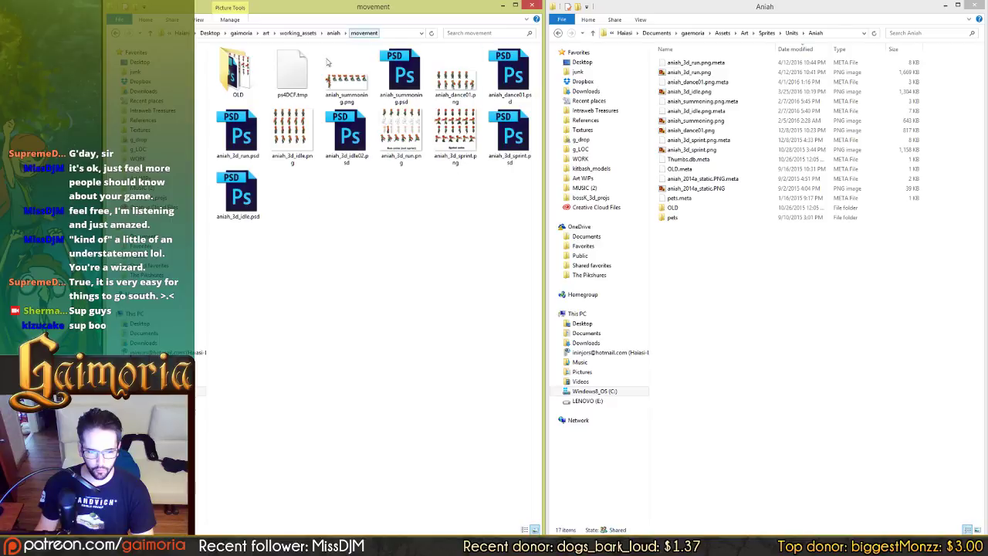
left_click_drag(346, 135, 743, 351)
left_click(761, 356)
left_click(540, 207)
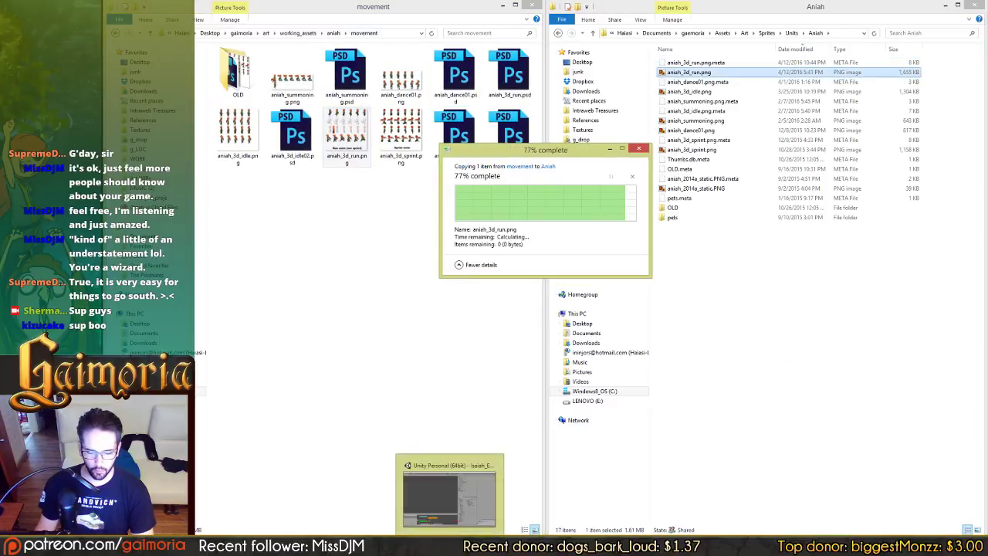
Switch to Unity and move Aniah left and right in the running game to check the updated run animation
left_click(459, 494)
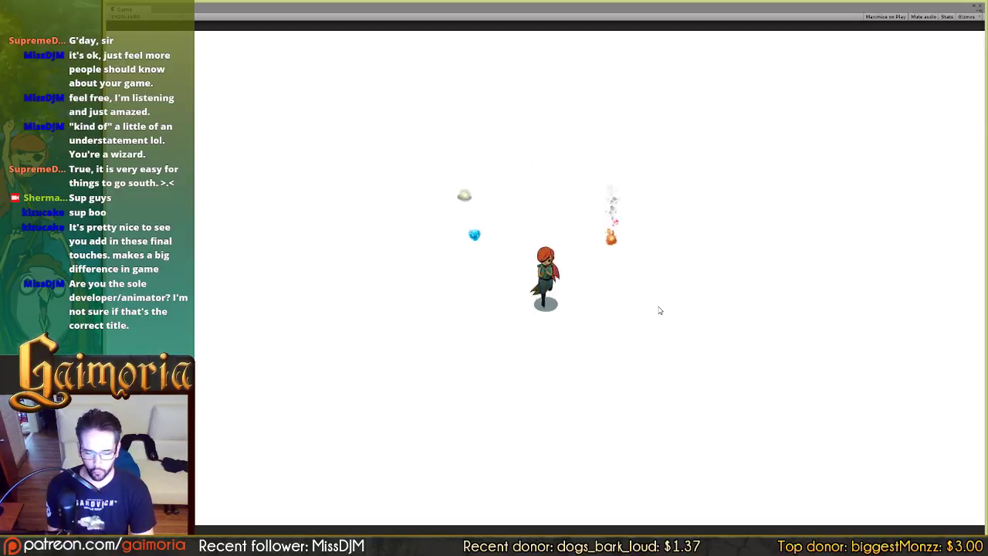
key("a")
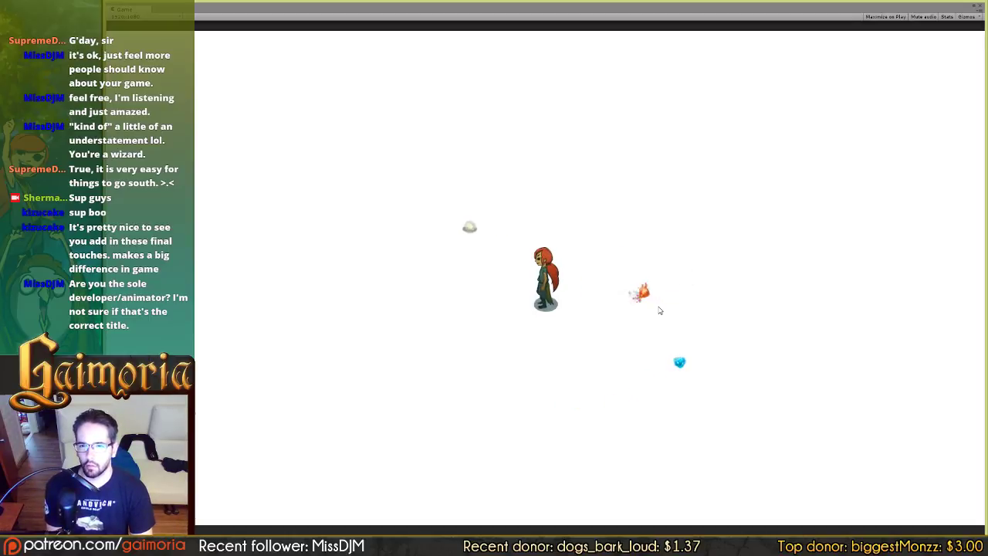
key("a")
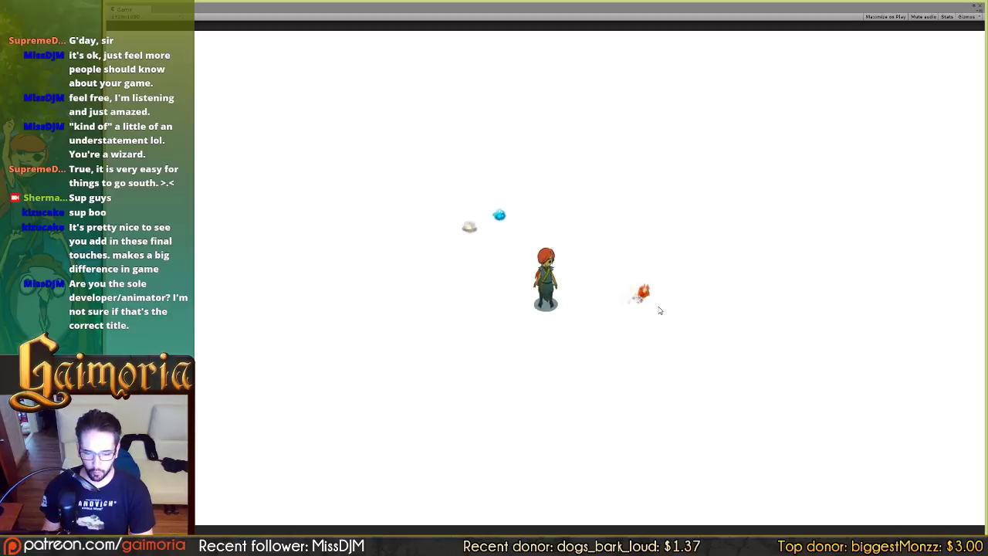
key("d")
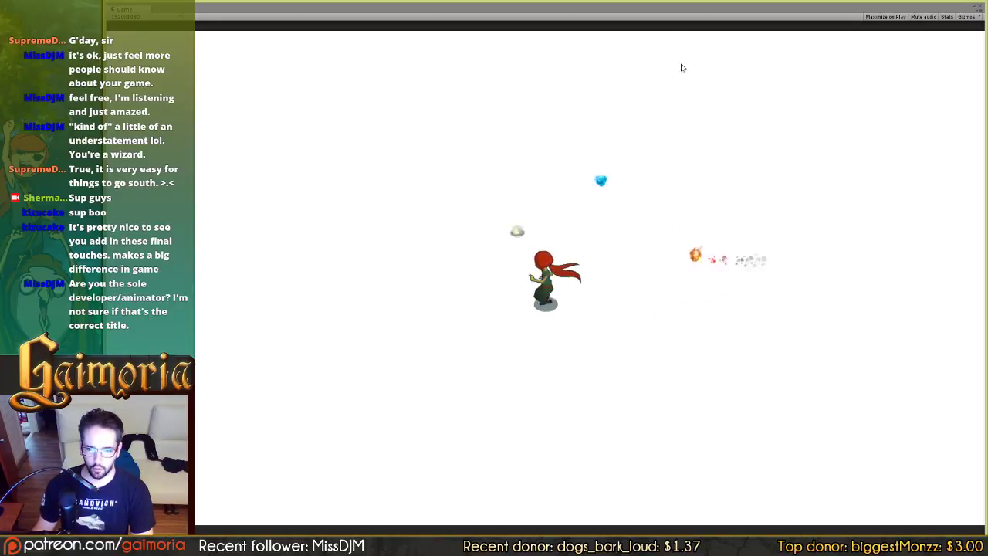
Shrink the Game window, locate the Aniah object relative to the environments in the Scene view, and maximize the Game window again
double_click(728, 9)
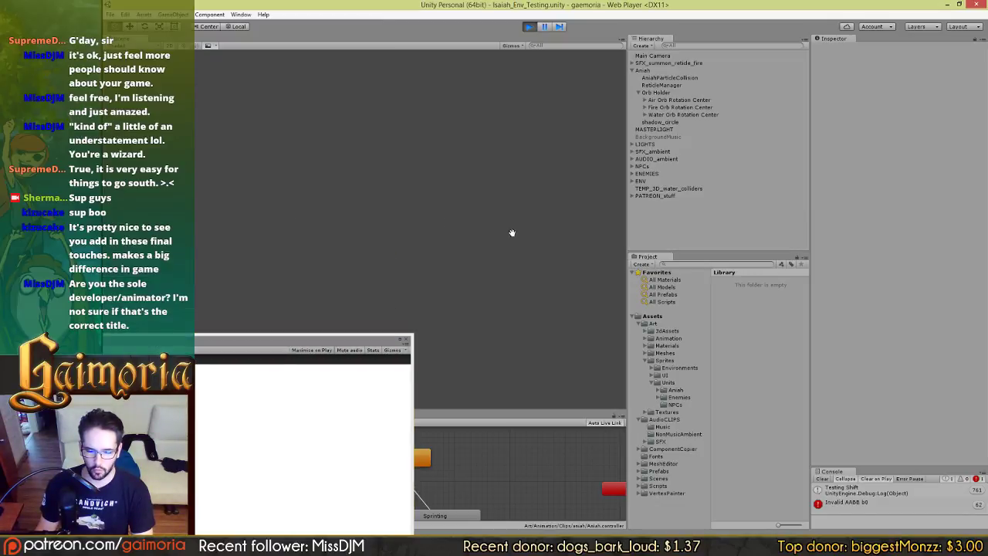
left_click(652, 78)
left_click(650, 71)
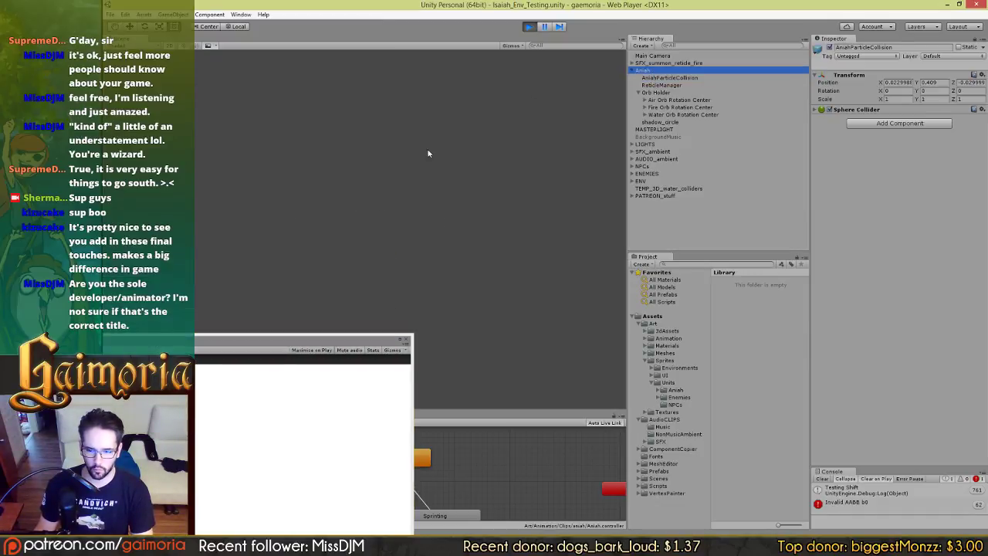
key("f")
left_click_drag(476, 223, 368, 179)
scroll(399, 170, "down", 3)
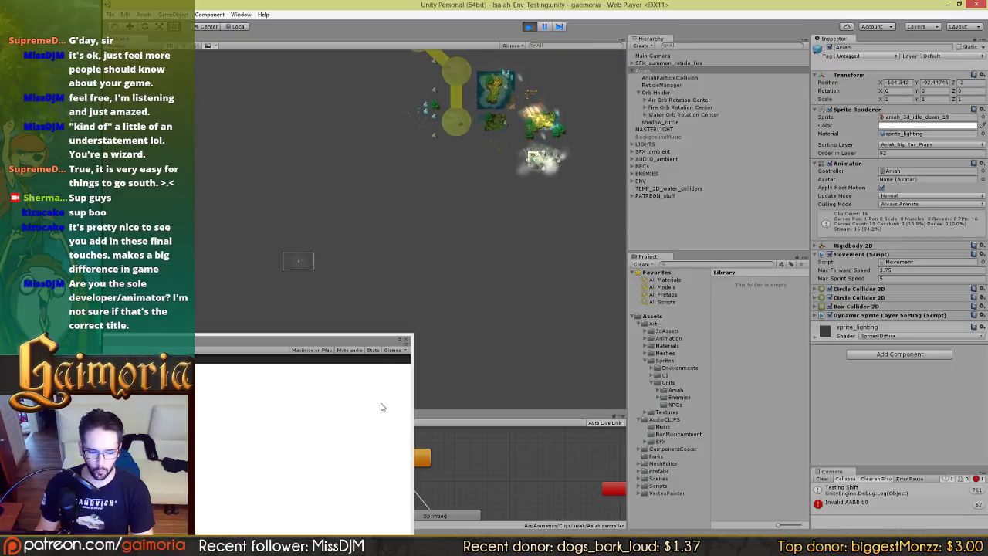
left_click_drag(400, 341, 396, 27)
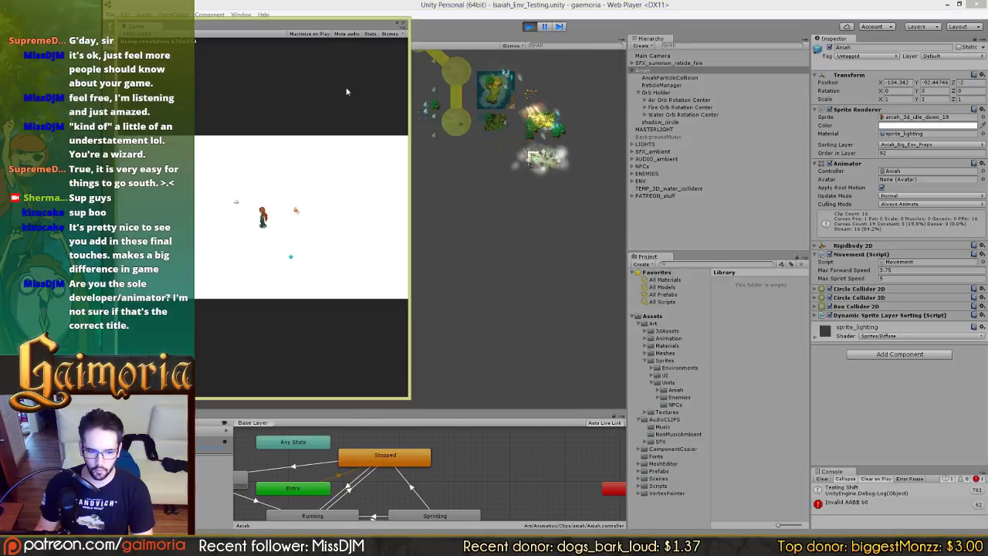
left_click(398, 26)
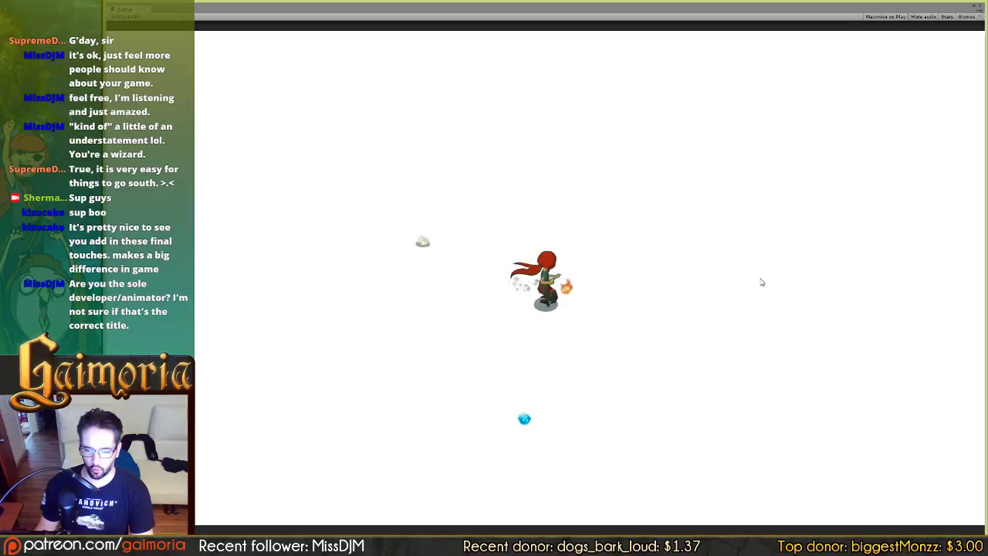
Check Aniah's position in the Scene view and run her up into the forest level in the maximized Game window
left_click(895, 15)
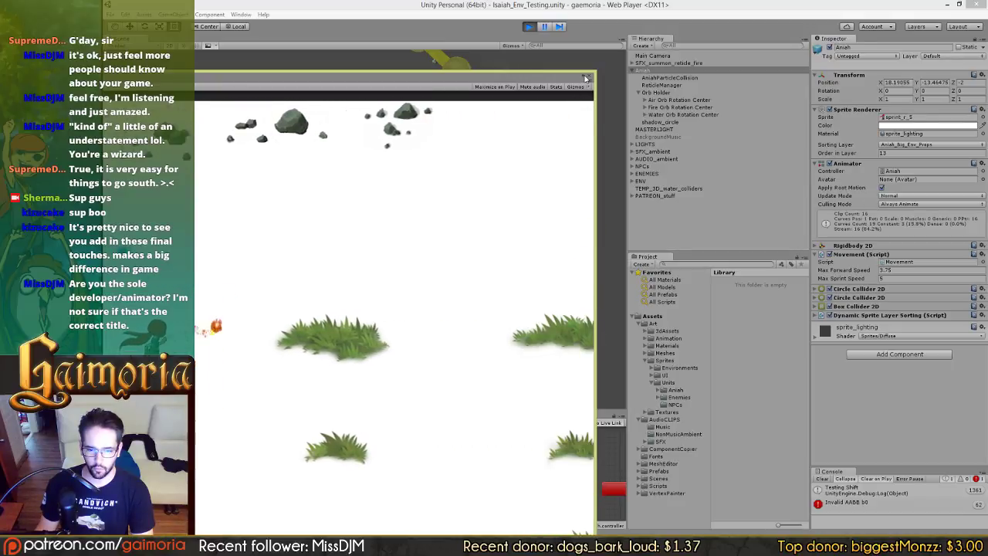
left_click(585, 78)
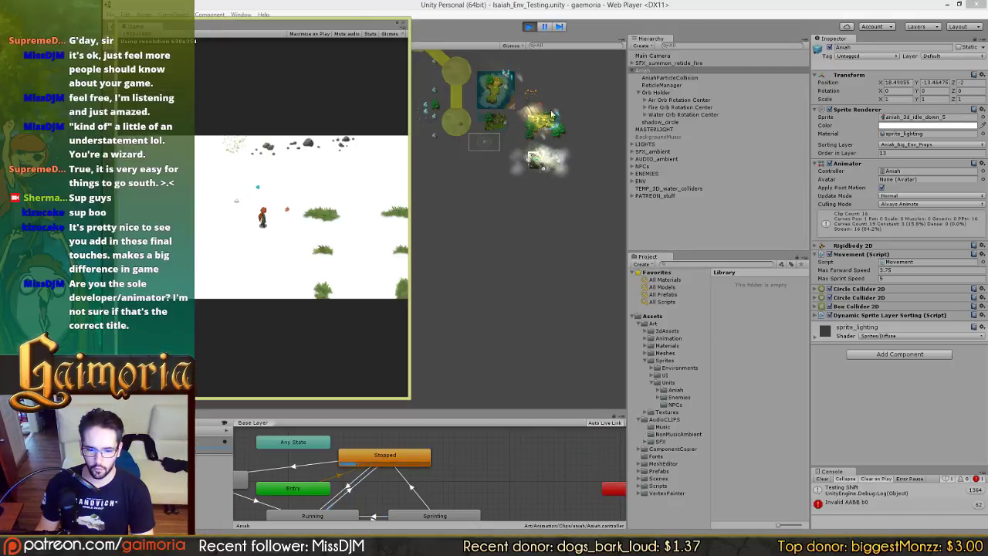
left_click(398, 26)
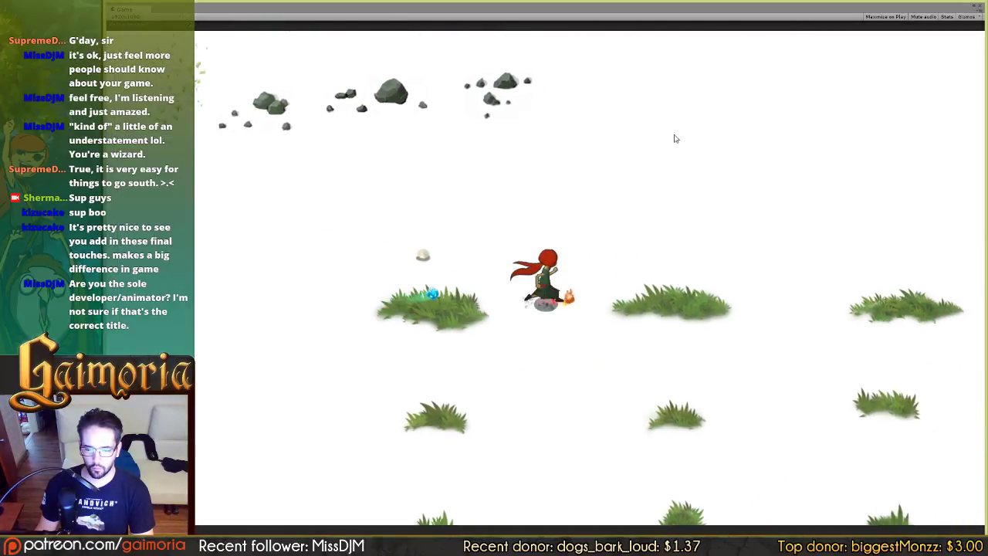
key("w")
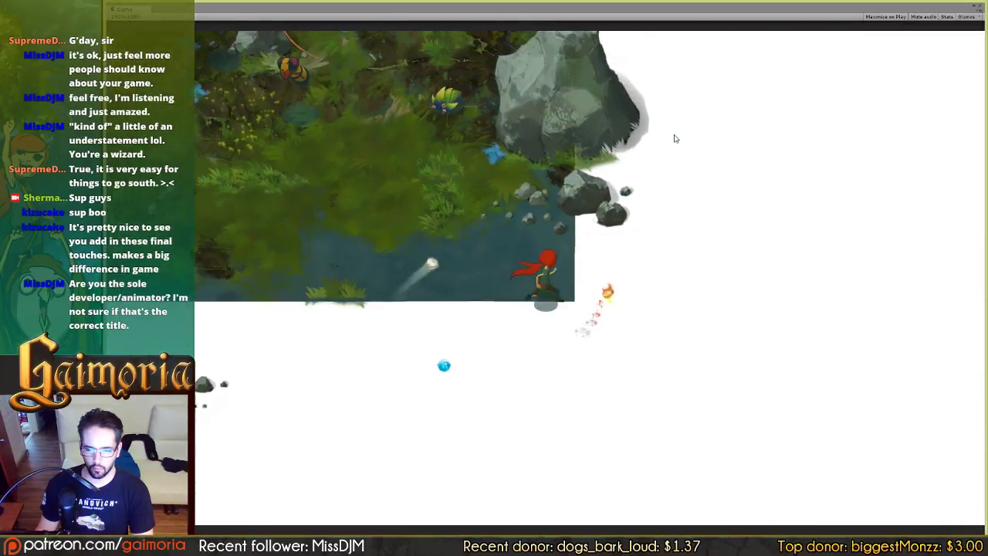
mouse_move(675, 138)
left_mouse_down()
mouse_move(678, 180)
mouse_move(722, 182)
left_mouse_up()
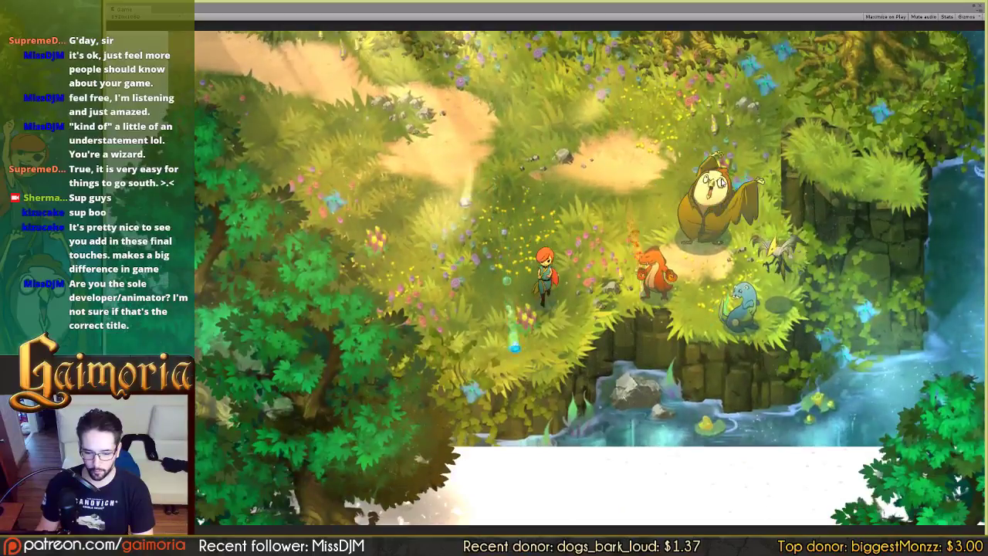
Switch back to Photoshop, make the ART DIRECTION layer visible, and inspect the side-view run frames up close
key("alt+Tab")
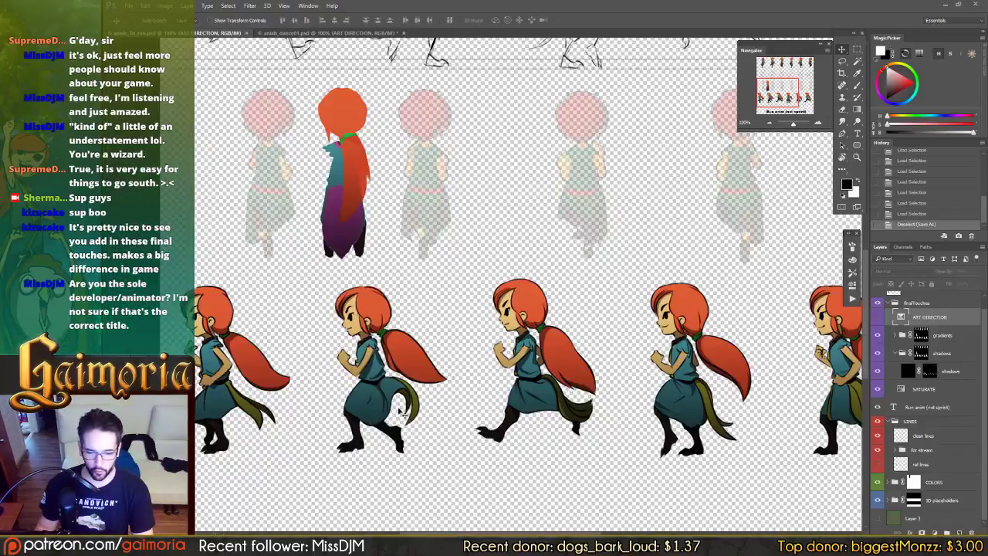
scroll(531, 305, "up", 10)
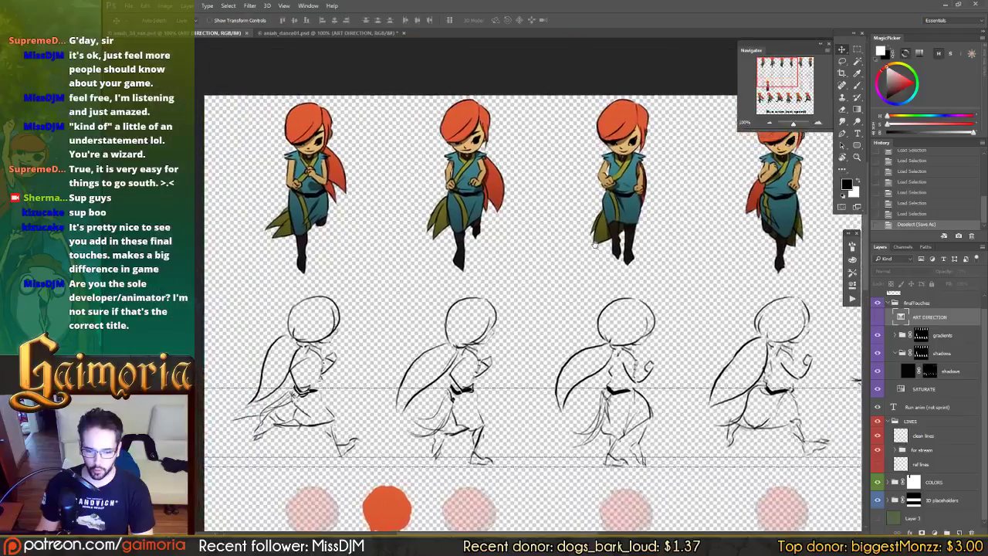
left_click_drag(594, 245, 560, 201)
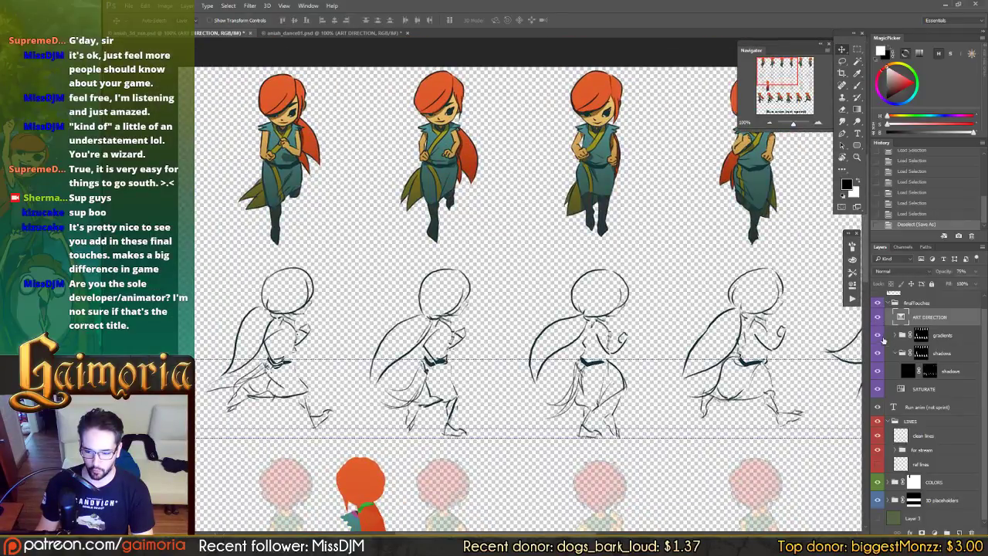
key("ctrl+plus")
key("ctrl+plus")
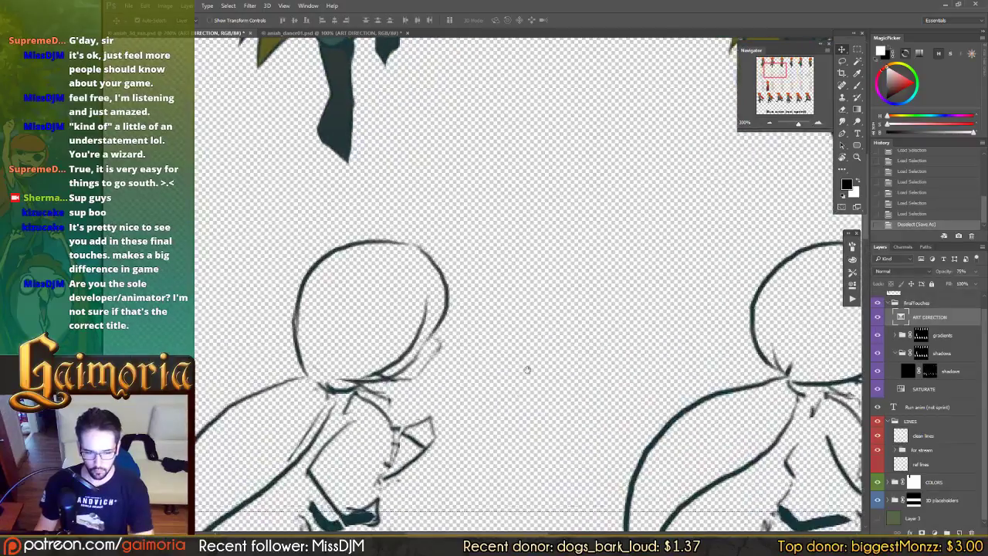
left_click_drag(482, 519, 580, 181)
left_click_drag(444, 512, 581, 85)
left_click_drag(390, 502, 475, 229)
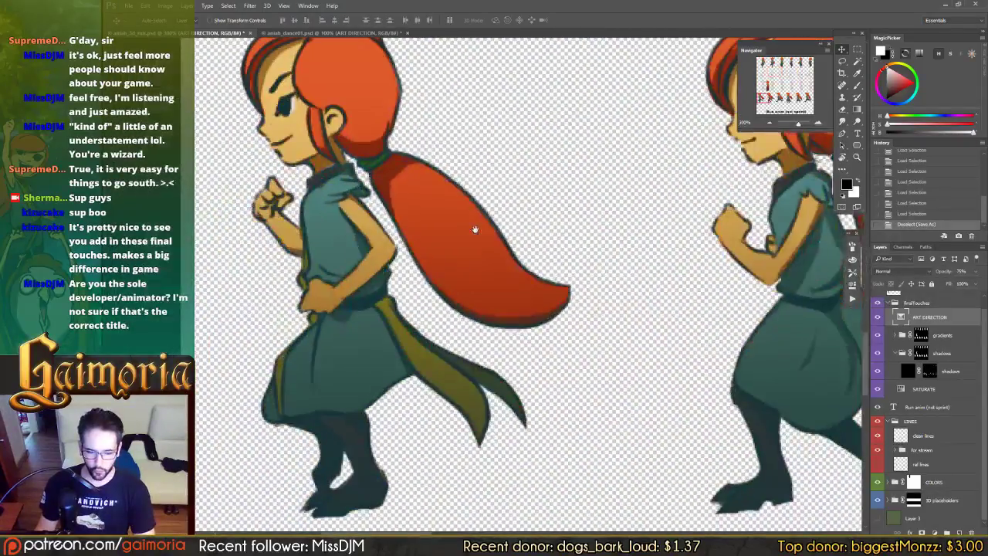
Toggle the ART DIRECTION layer to compare its effect on the side-view run frames, leaving it visible
left_click(879, 317)
left_click(880, 317)
left_click(879, 317)
left_click(880, 317)
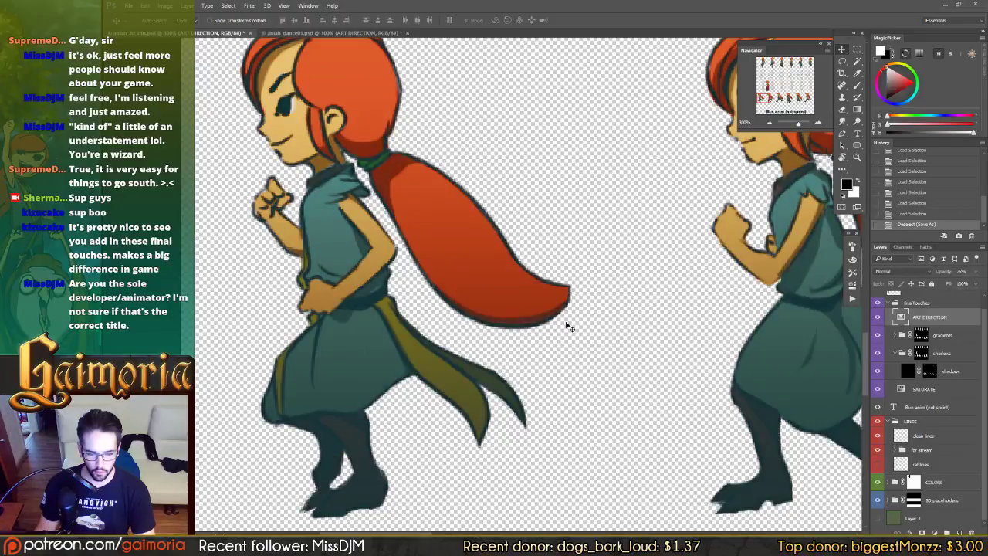
Review the whole run sheet and save aniah_3d_run.psd with the ART DIRECTION layer on
scroll(568, 315, "down", 5)
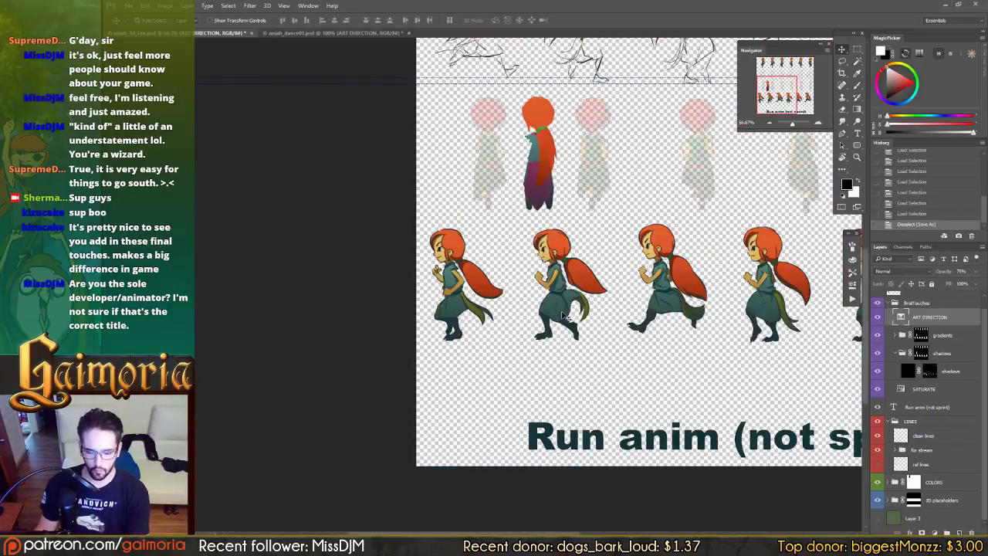
scroll(561, 301, "down", 1)
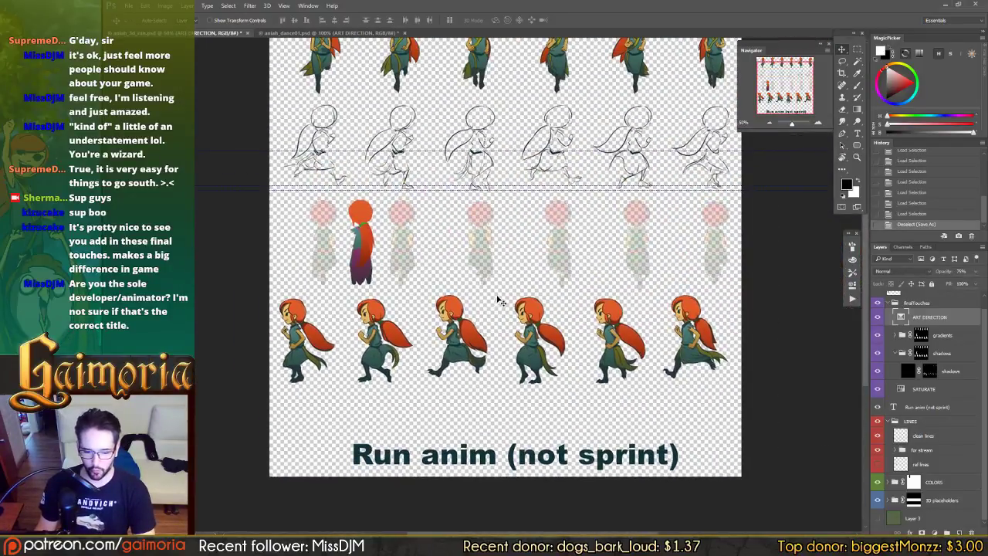
scroll(498, 301, "up", 1)
key("ctrl+s")
Export the run sheet with ART DIRECTION applied as a PNG, overwriting aniah_3d_run.png in the movement folder
key("ctrl+shift+s")
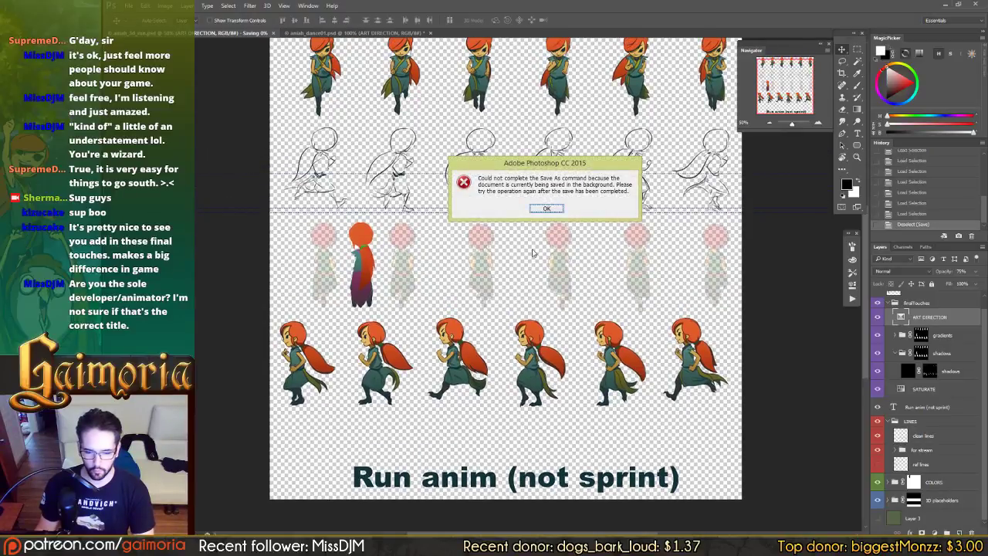
key("Return")
key("ctrl+shift+s")
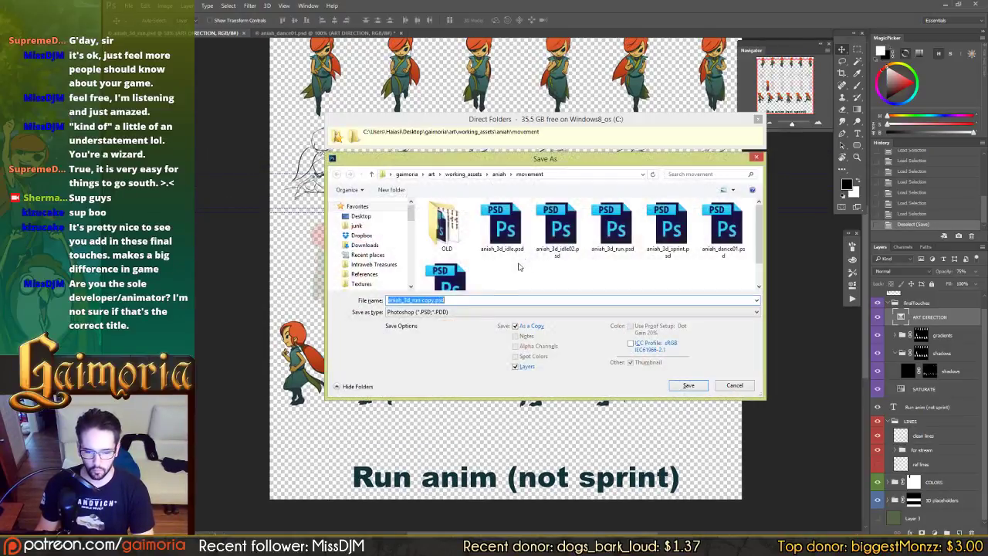
left_click(462, 312)
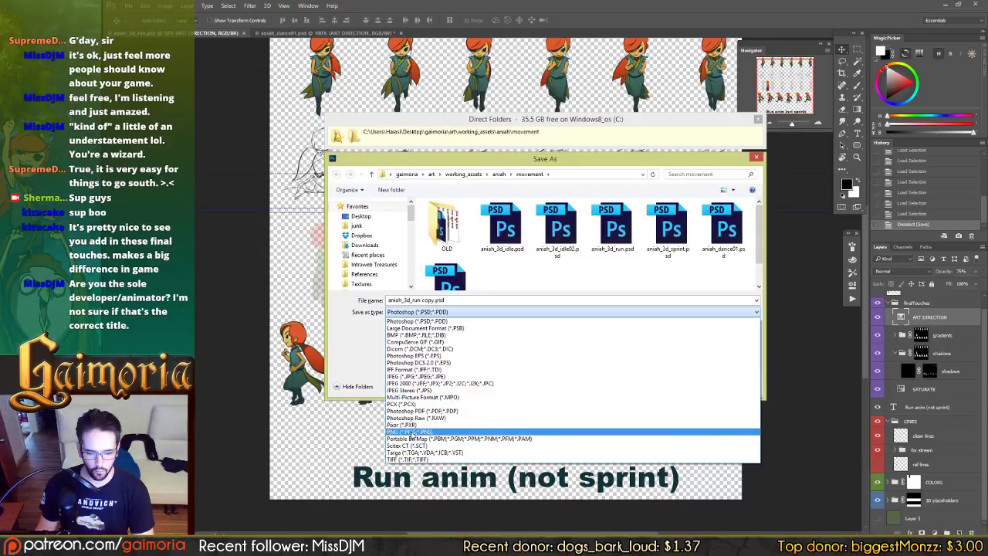
left_click(463, 423)
double_click(560, 230)
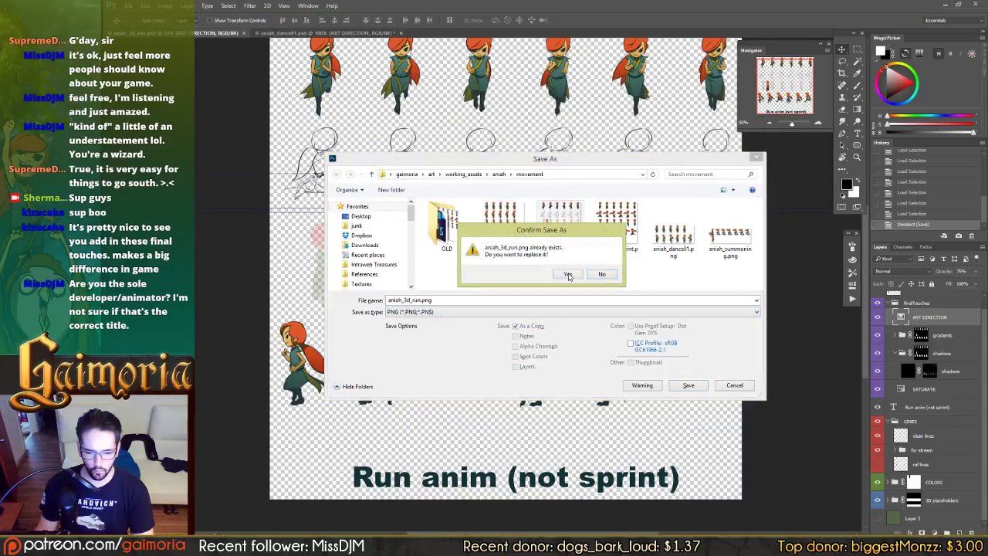
left_click(571, 274)
left_click(569, 144)
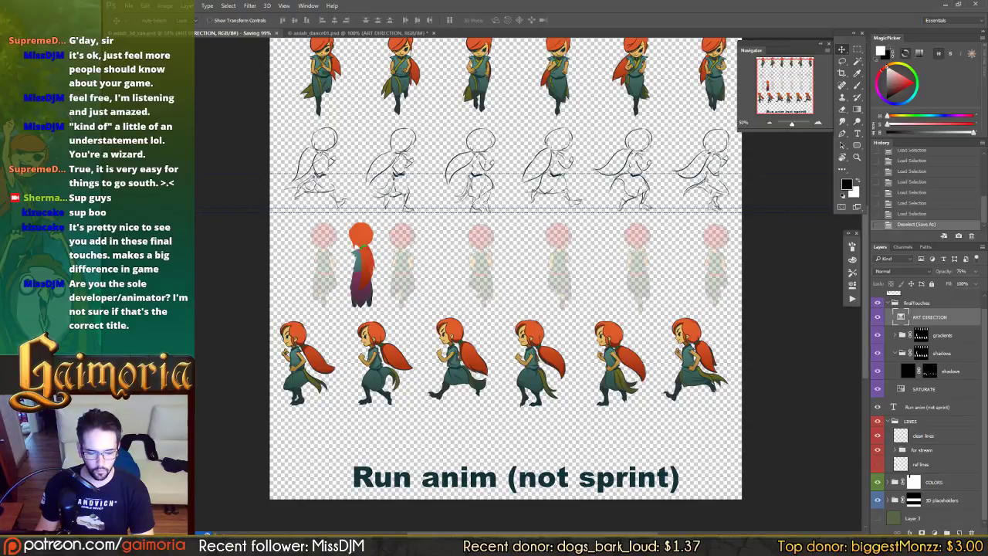
Copy aniah_3d_run.png from the movement folder into the game project's Sprites > Units > Aniah folder, replacing the existing file
left_click(216, 521)
left_click(270, 494)
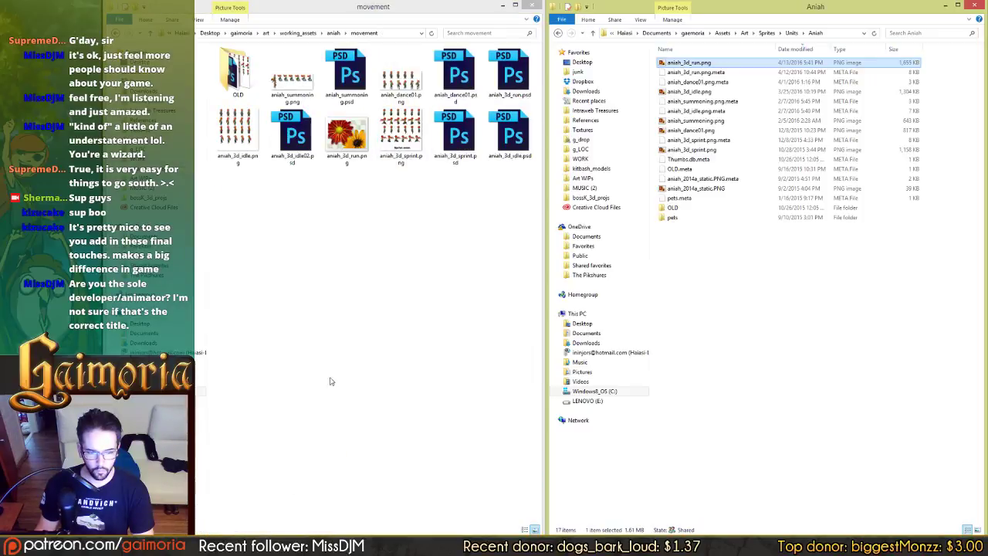
left_click_drag(347, 135, 794, 343)
left_click(809, 349)
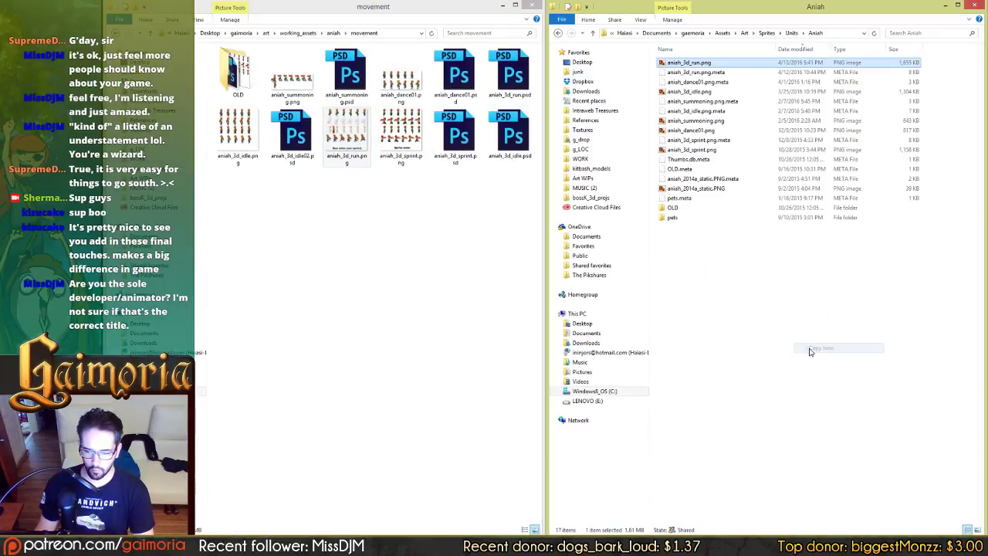
left_click(253, 540)
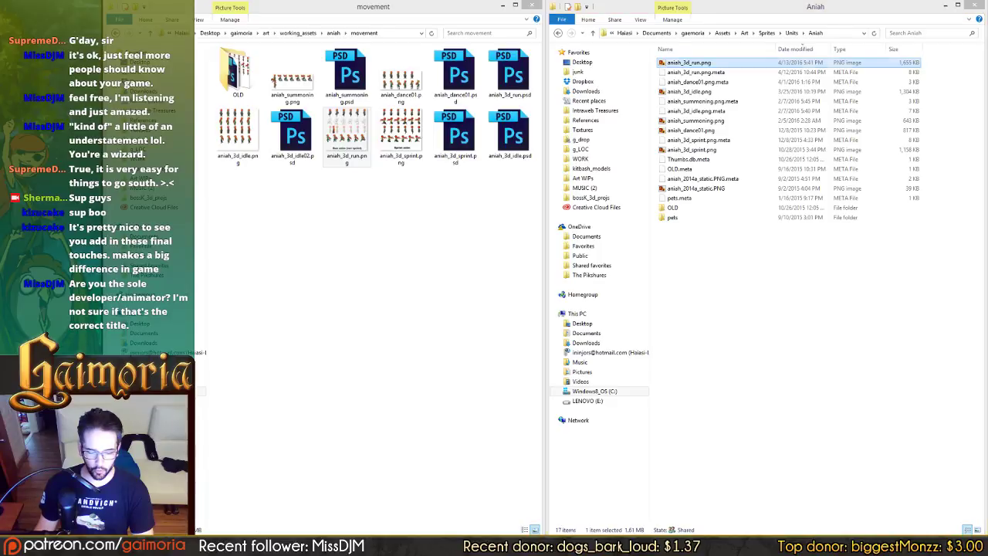
left_click(362, 491)
key("Return")
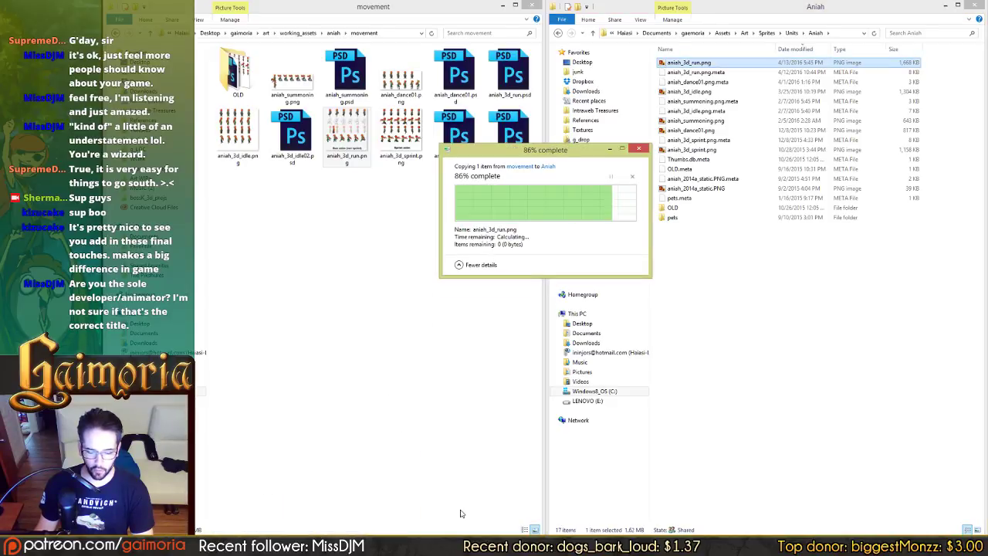
Switch to Unity and run Aniah up, down and sideways through the forest clearing to check the updated run sprites
left_click(452, 541)
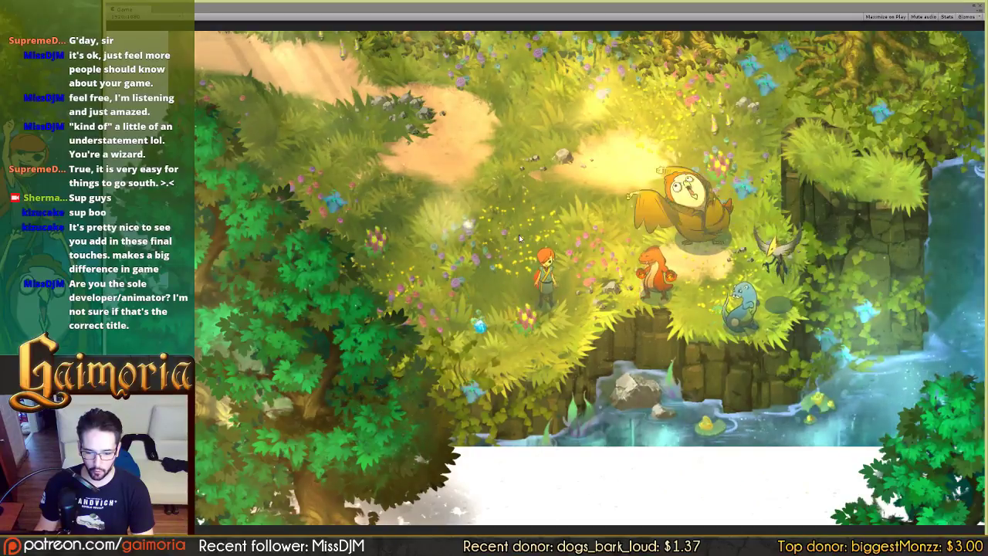
key("s")
key("w")
key("Up")
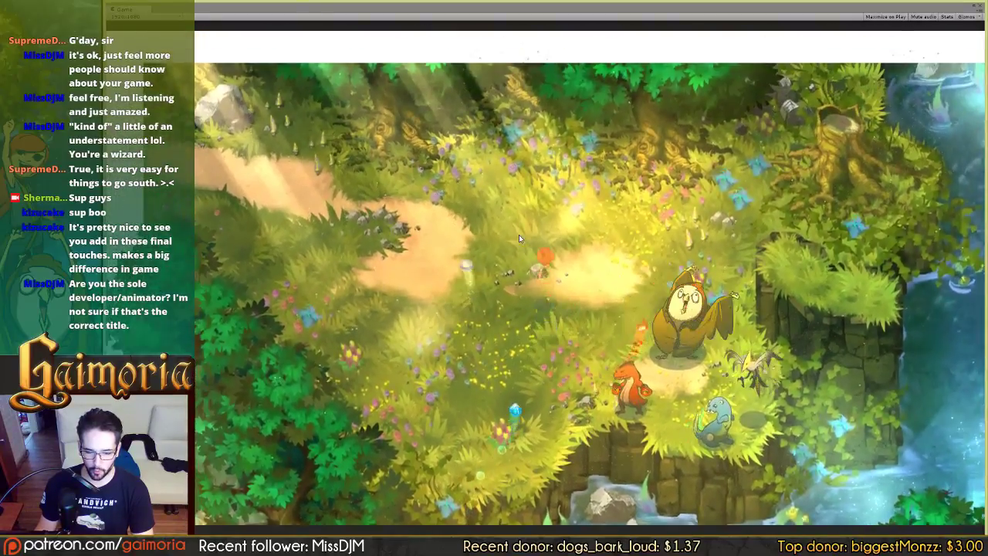
key("Down")
key("Down")
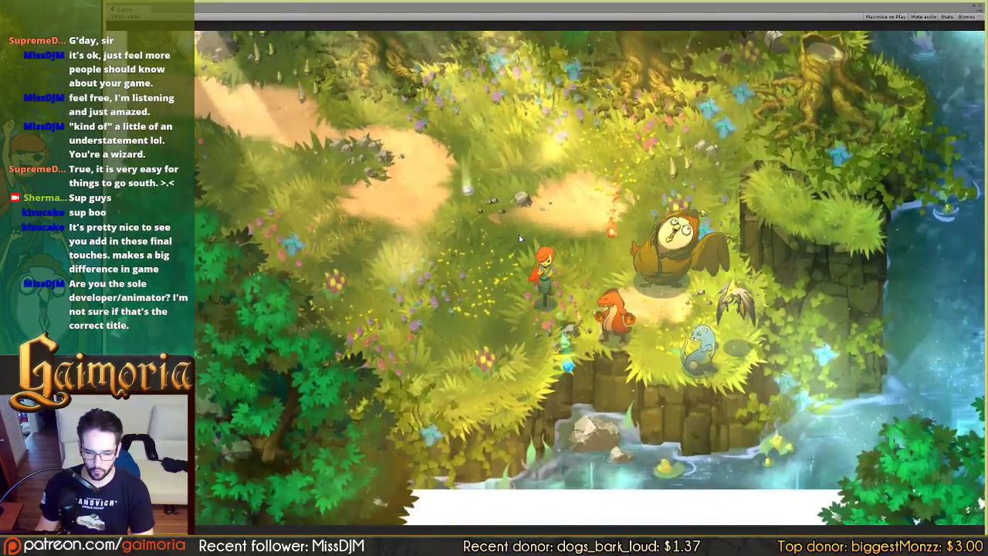
key("Left")
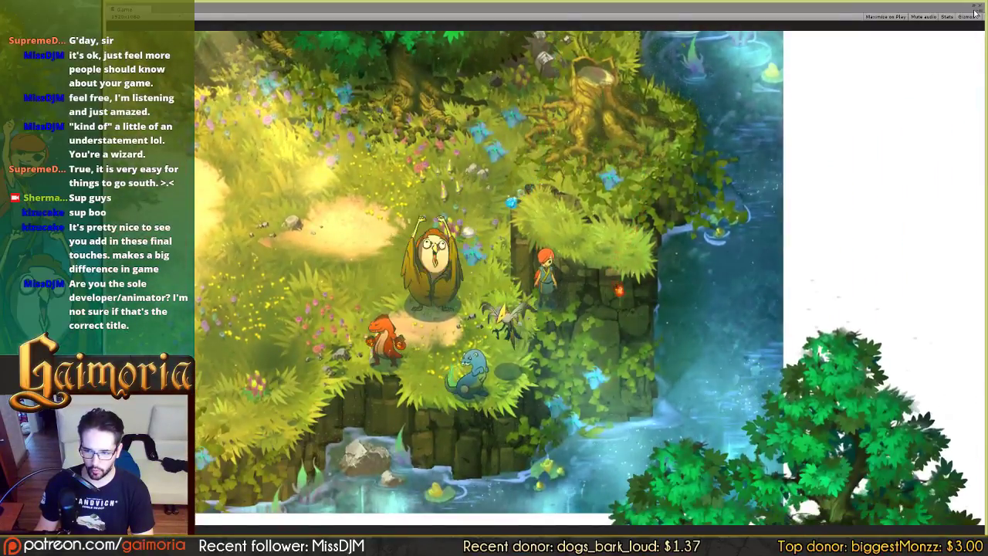
Restore the Game view to its small size, stop the running game and start play mode again
left_click(975, 13)
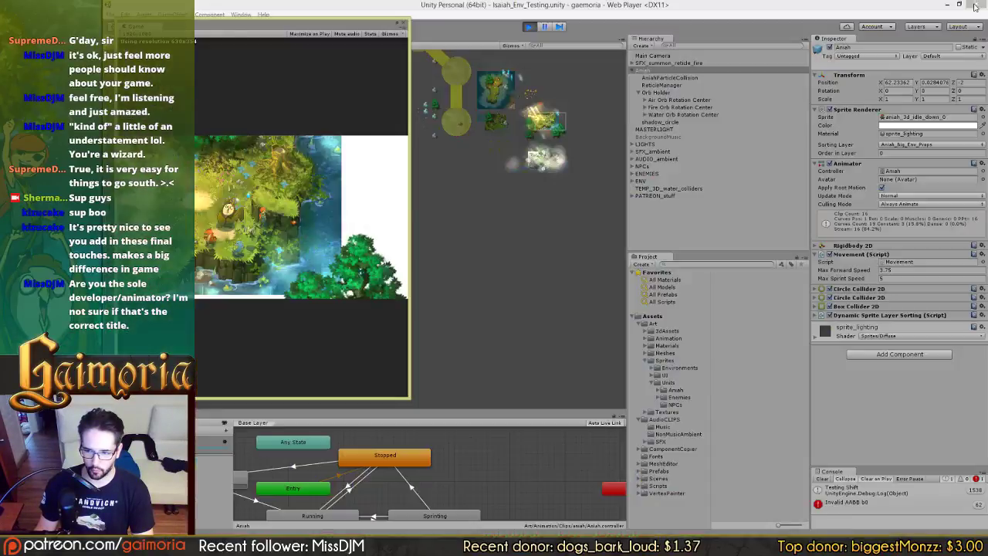
left_click(529, 27)
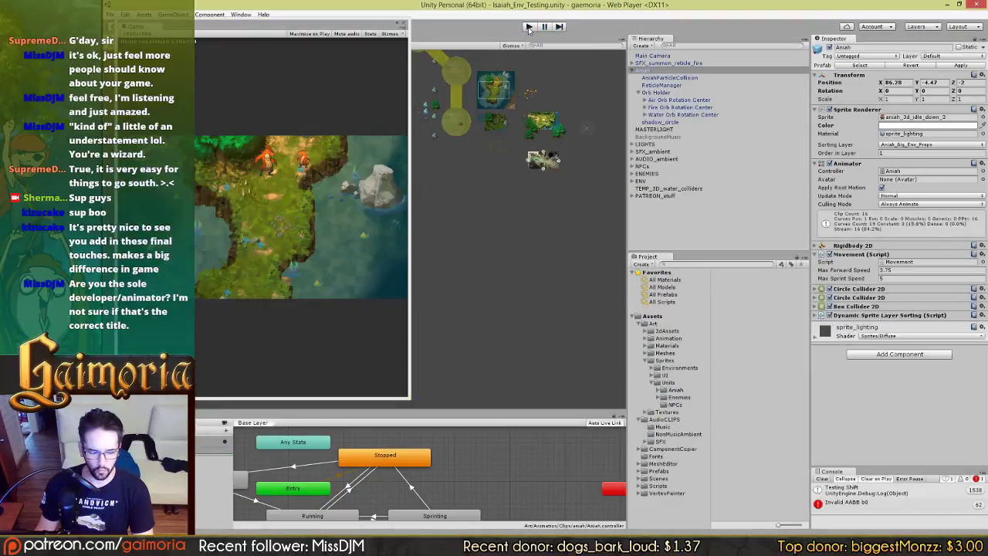
left_click(528, 27)
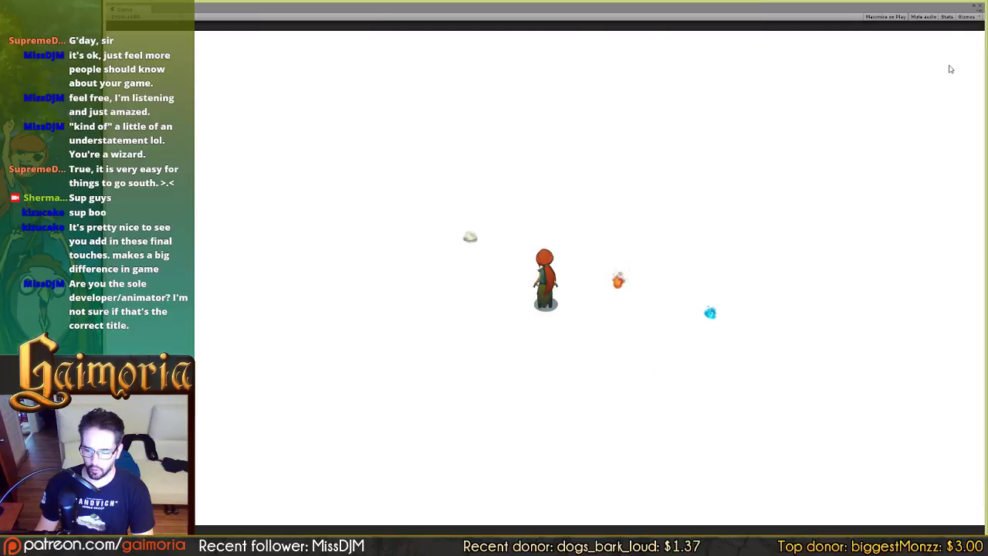
With the Game view shrunk, run and sprint Aniah from the empty white area back to the forest clearing
key("a")
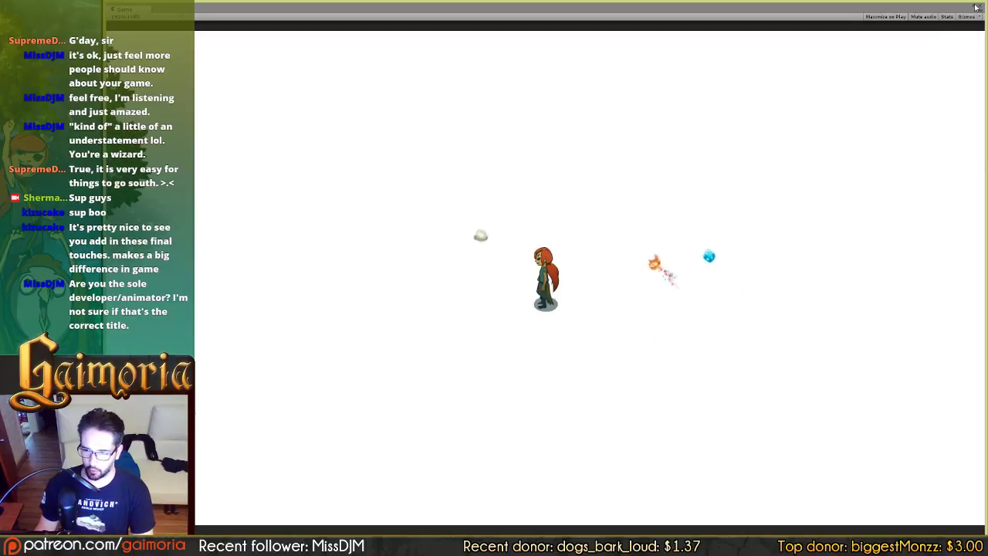
left_click(974, 6)
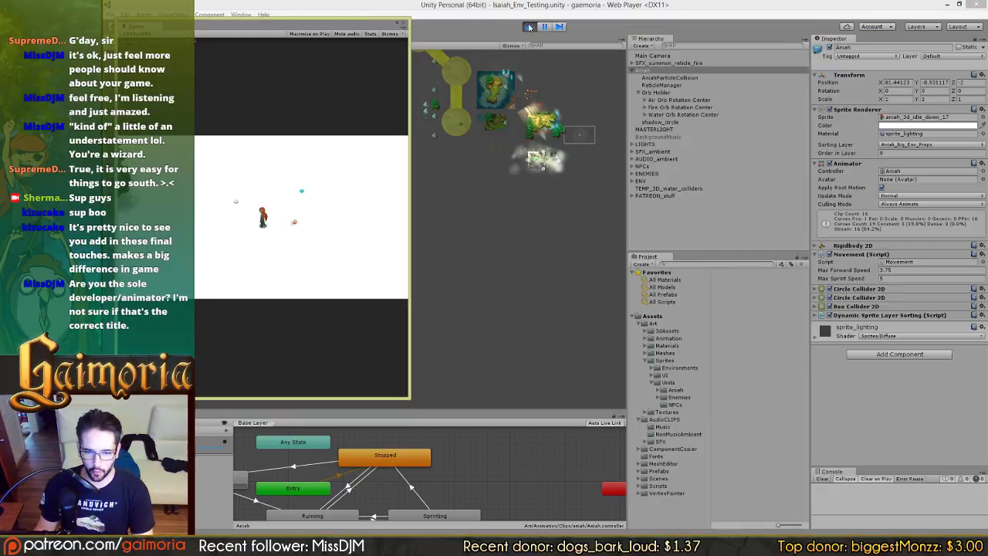
left_click(517, 254)
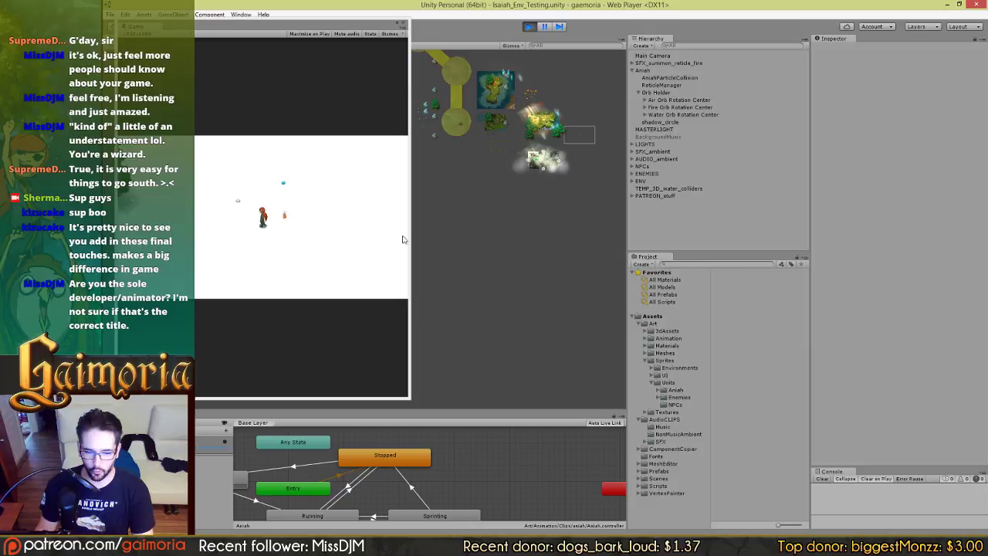
left_click(357, 205)
key("a")
key("shift")
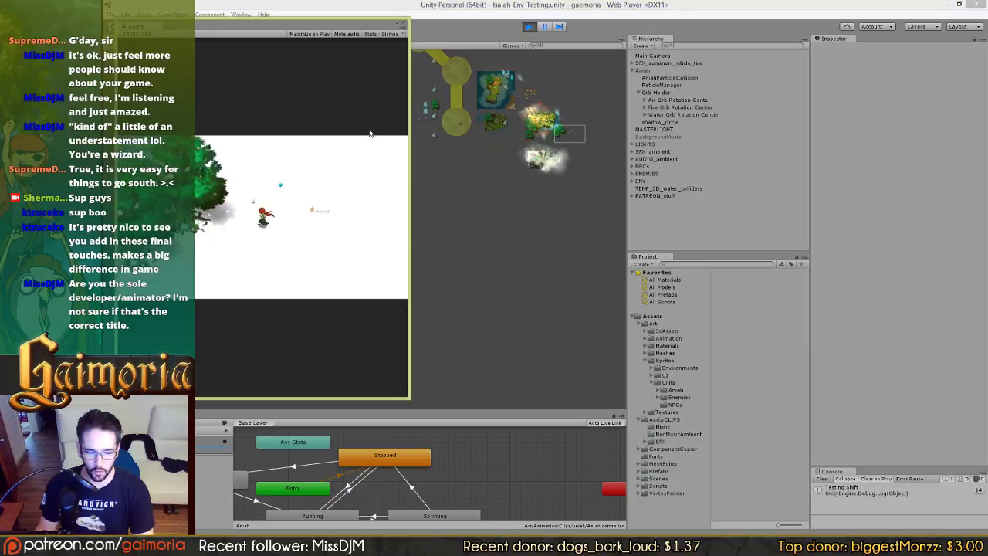
key("w")
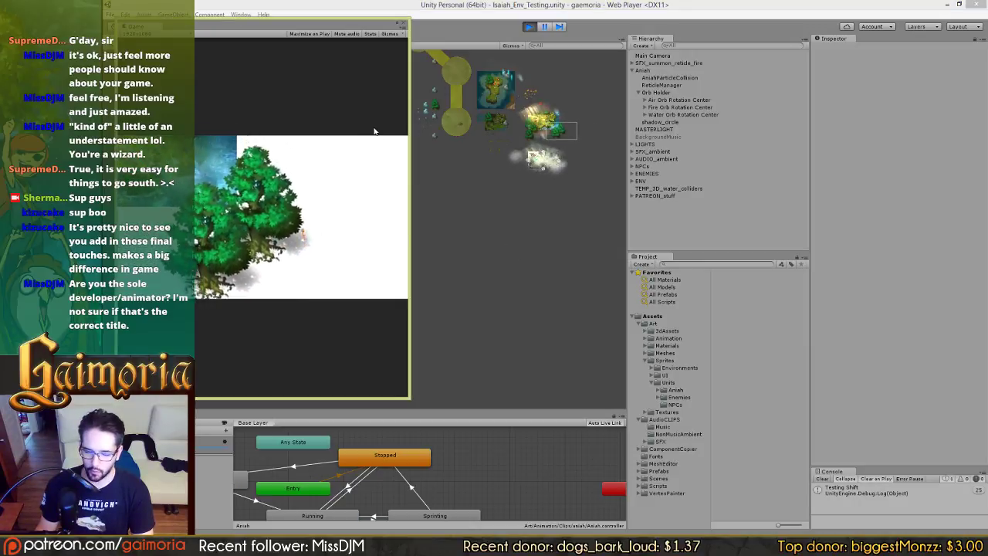
key("shift")
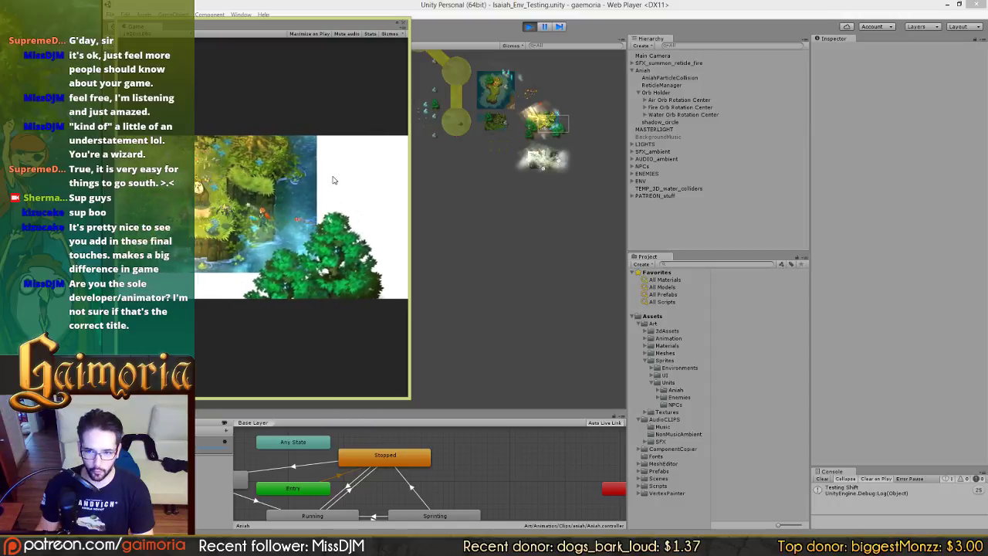
key("shift")
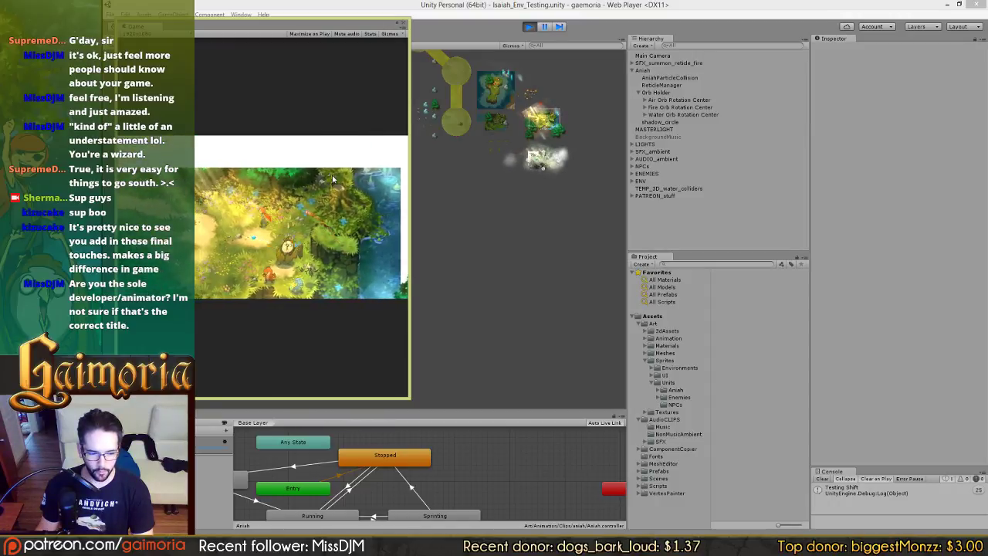
Run Aniah around the clearing near the owl character and maximize the Game view for a closer look
key("a")
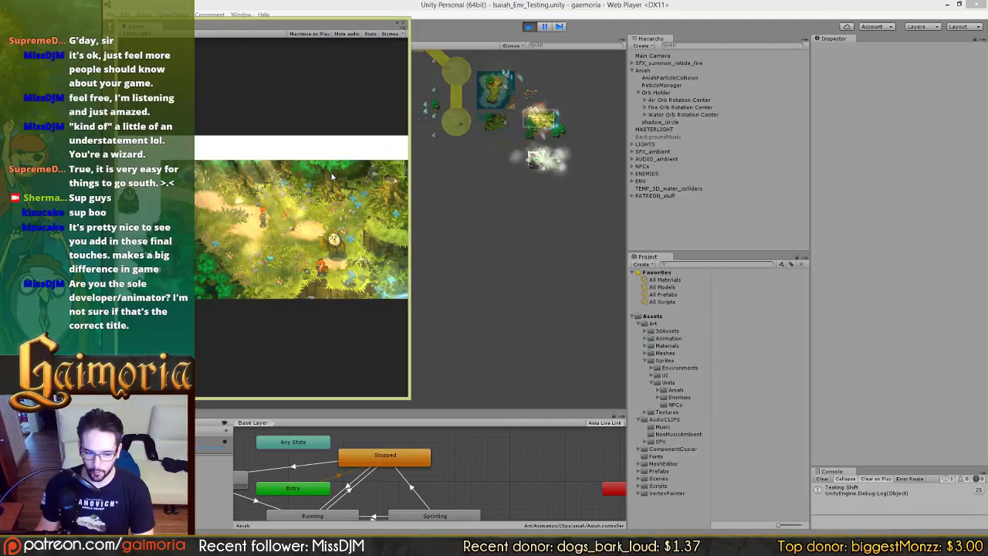
key("s")
key("d")
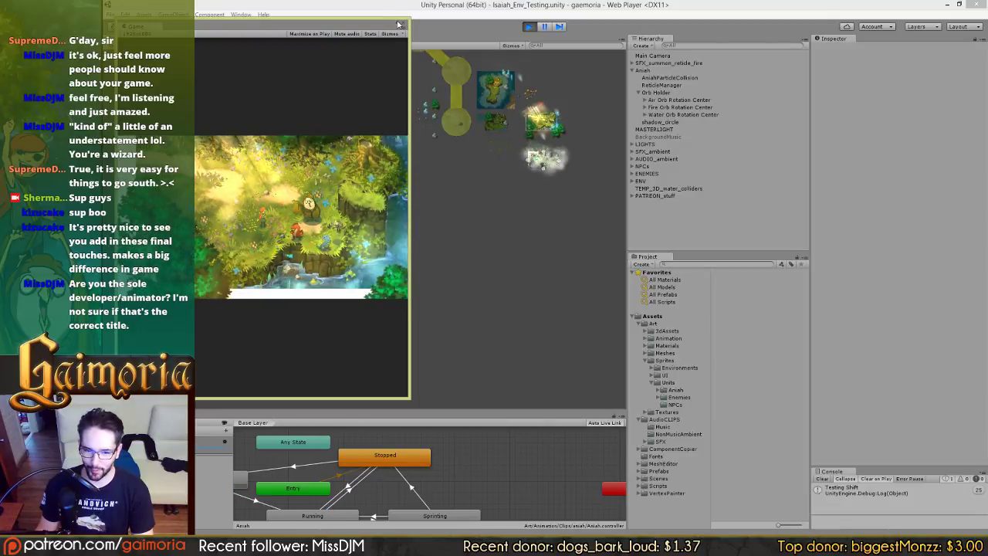
double_click(399, 25)
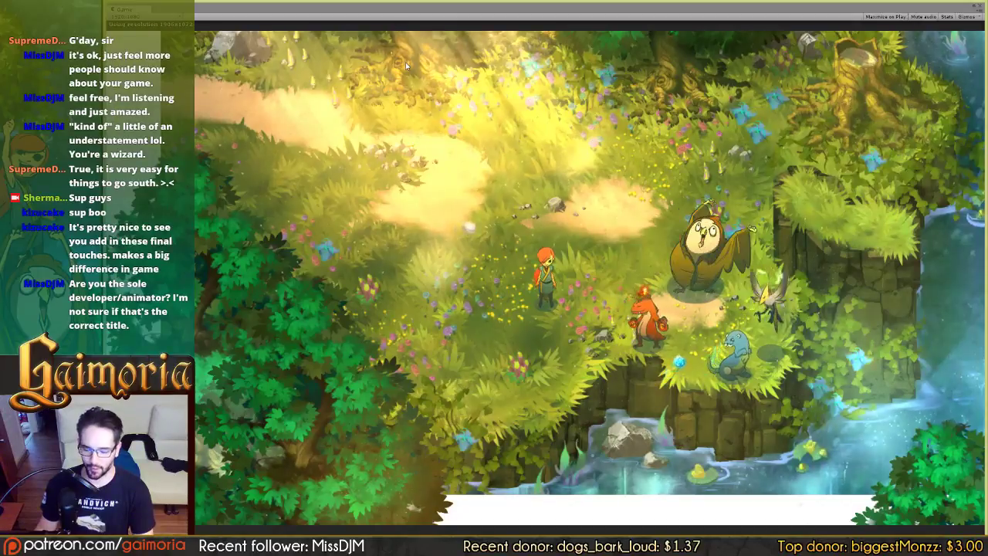